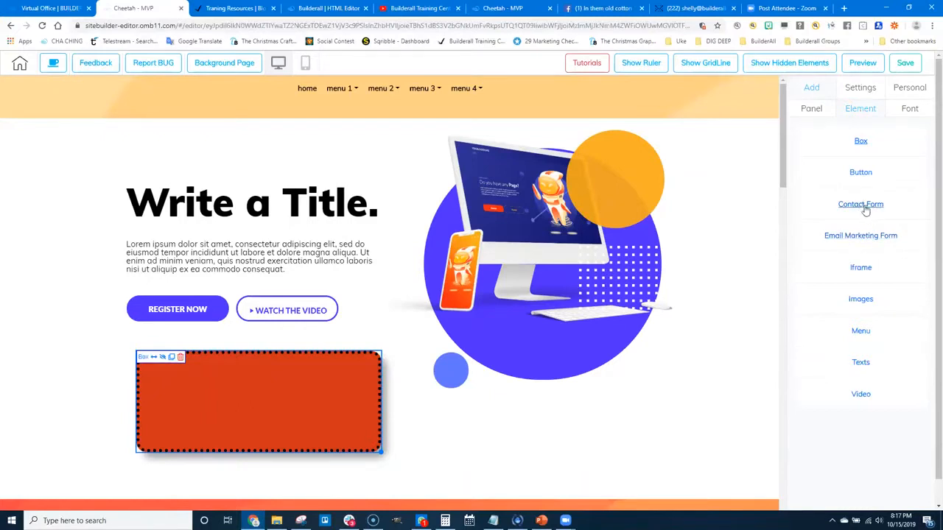
# - Look through the available contact form templates and email marketing form templates
pyautogui.click(867, 207)
pyautogui.scroll(-1, 869, 228)
pyautogui.scroll(-2, 873, 350)
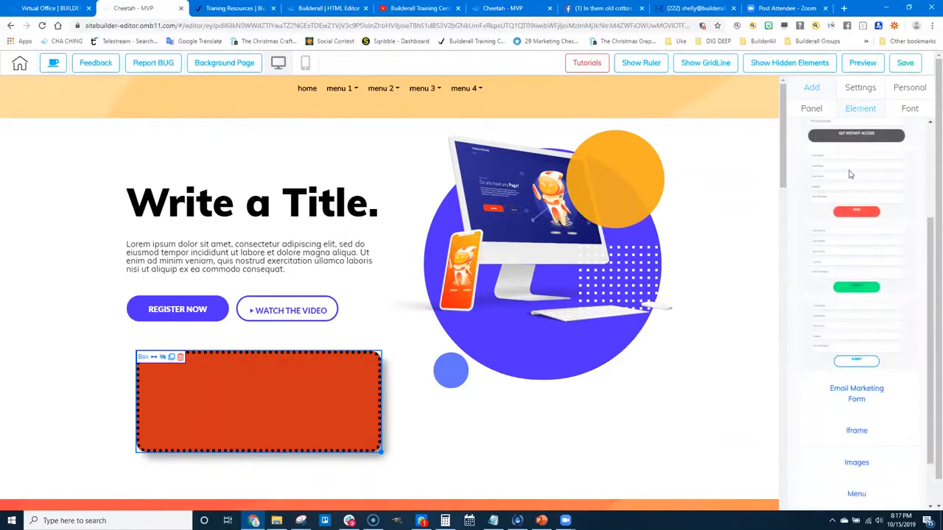
pyautogui.scroll(1, 838, 226)
pyautogui.scroll(1, 837, 228)
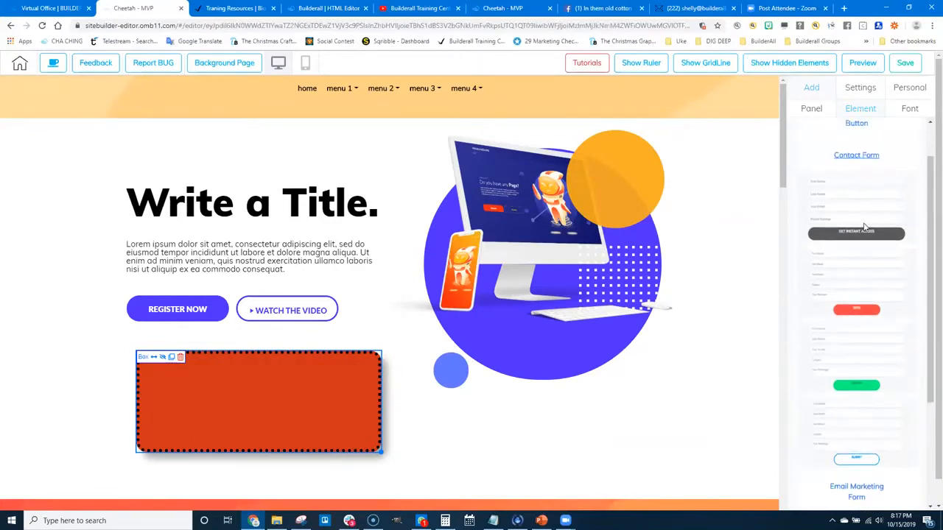
pyautogui.click(854, 159)
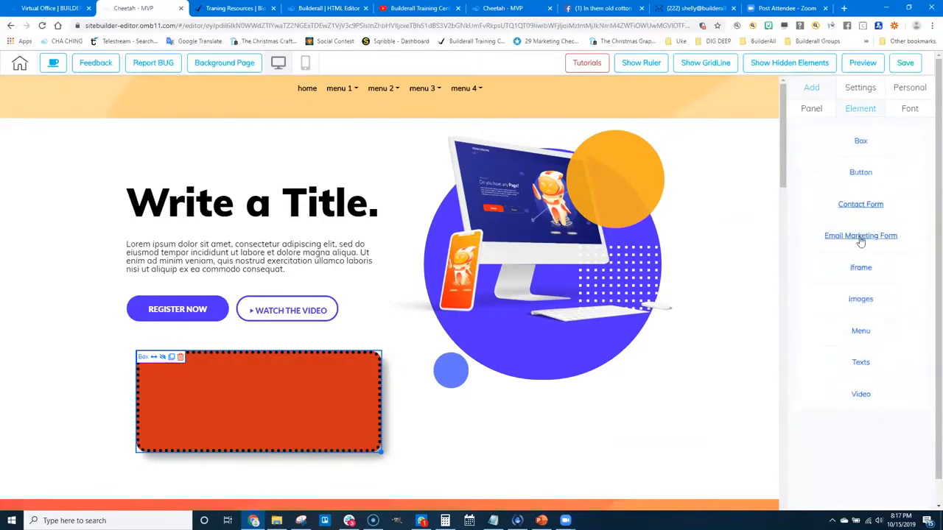
pyautogui.click(856, 239)
pyautogui.scroll(-3, 870, 322)
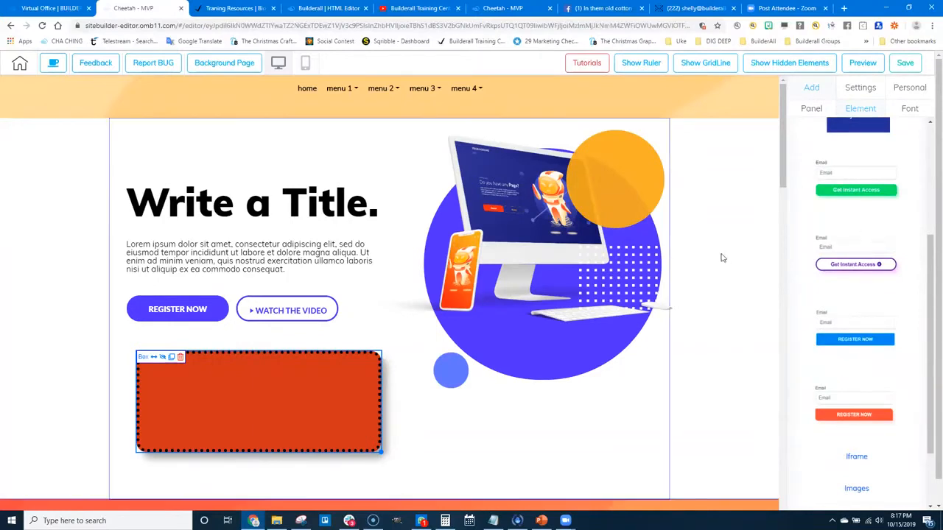
# - Add a blank panel to the page and place the "Get Instant Access" contact form centred horizontally in it
pyautogui.click(808, 109)
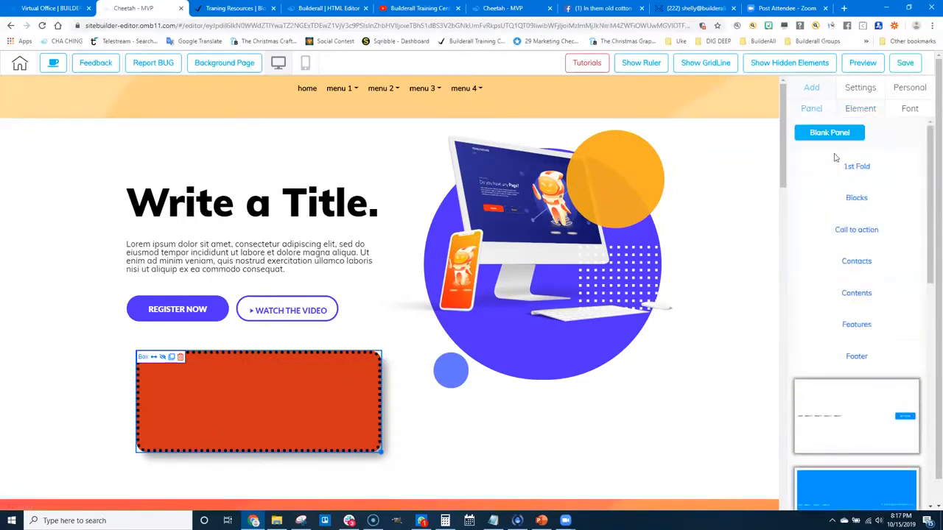
pyautogui.doubleClick(824, 134)
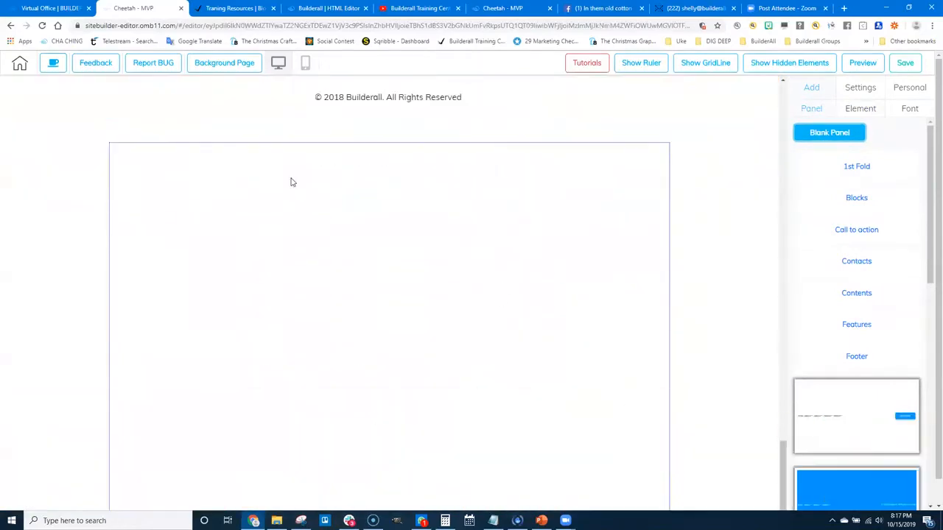
pyautogui.click(861, 109)
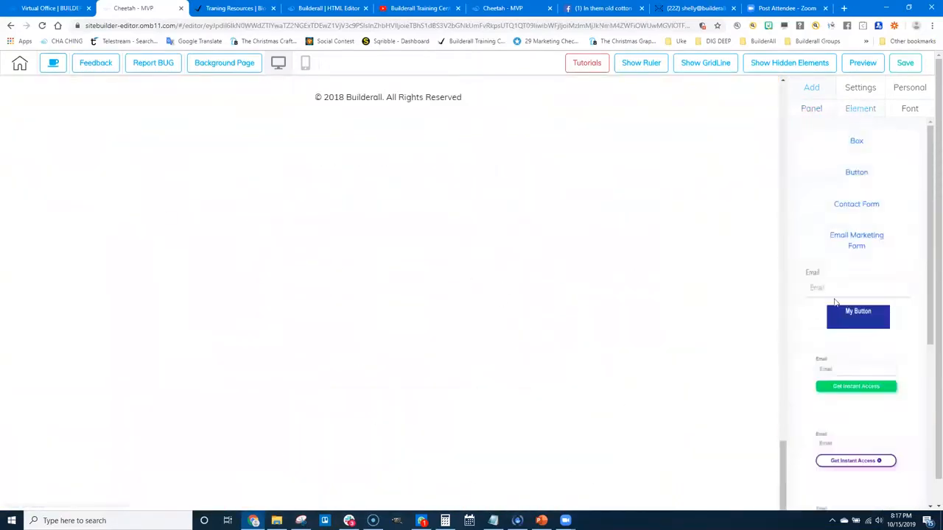
pyautogui.click(860, 207)
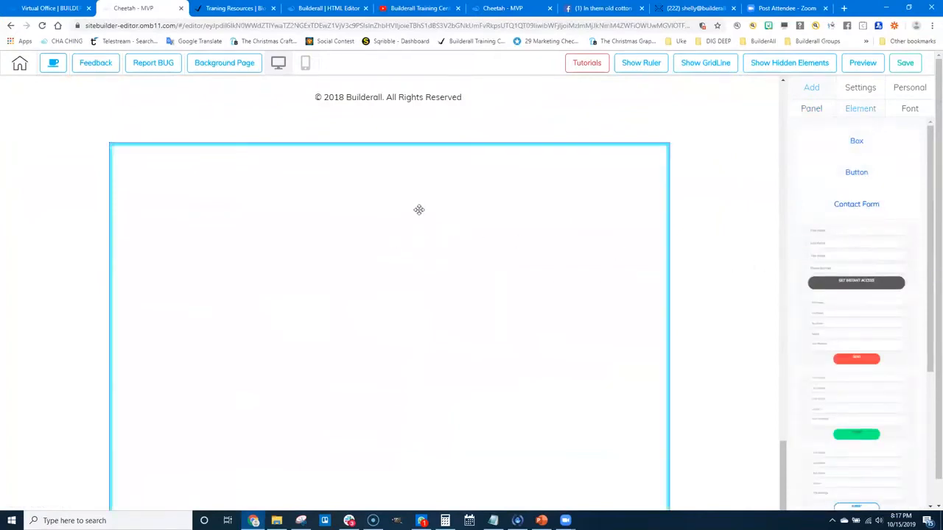
pyautogui.moveTo(423, 290)
pyautogui.mouseDown()
pyautogui.moveTo(464, 305)
pyautogui.moveTo(421, 278)
pyautogui.mouseUp()
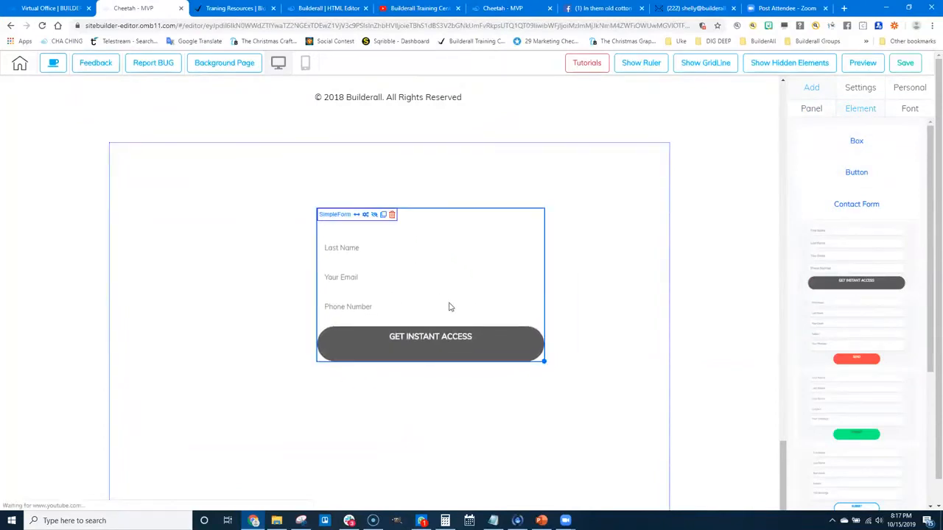
pyautogui.click(356, 215)
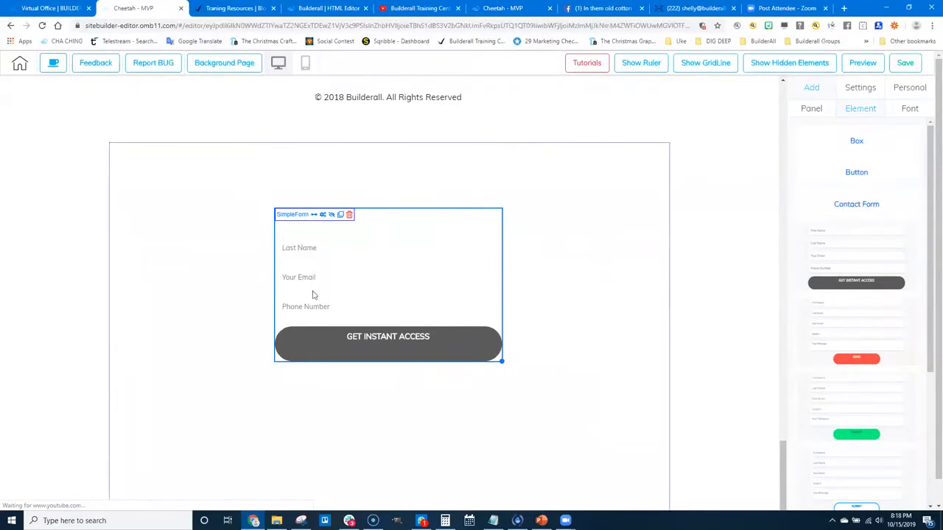
# - Save the contact form's First Name field as required and visible, and delete its Phone Number and Your Email fields
pyautogui.click(323, 217)
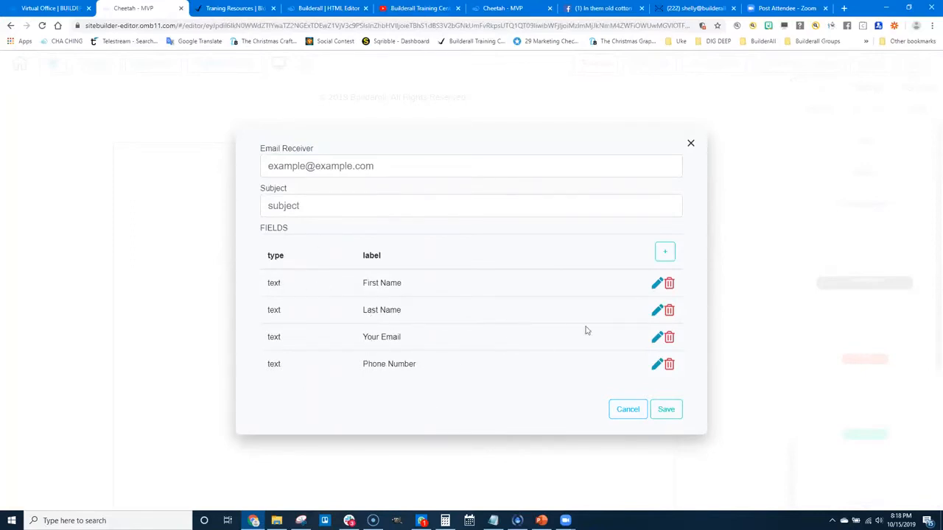
pyautogui.click(656, 283)
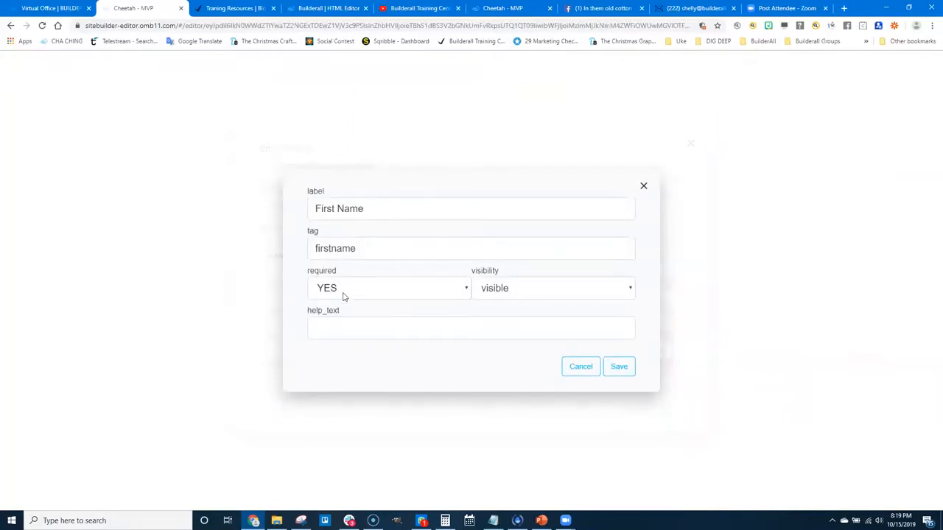
pyautogui.click(518, 291)
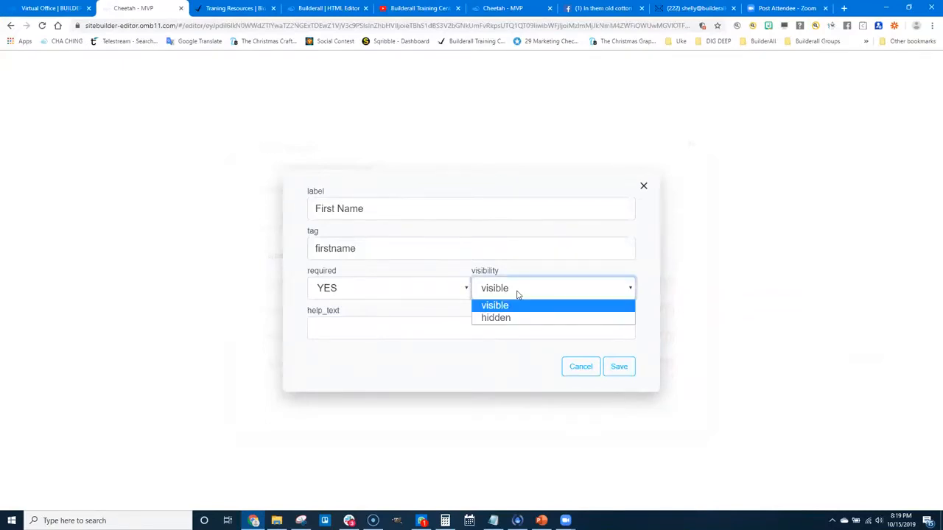
pyautogui.click(501, 293)
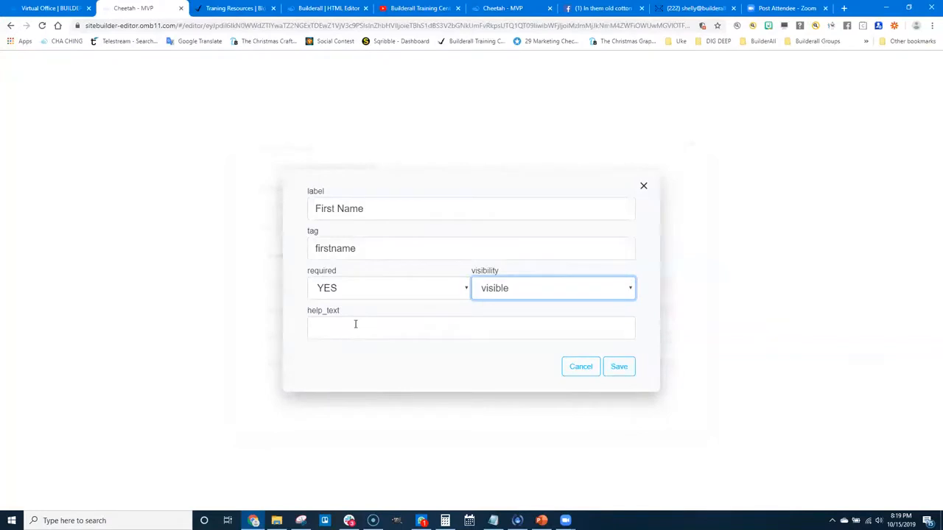
pyautogui.click(614, 369)
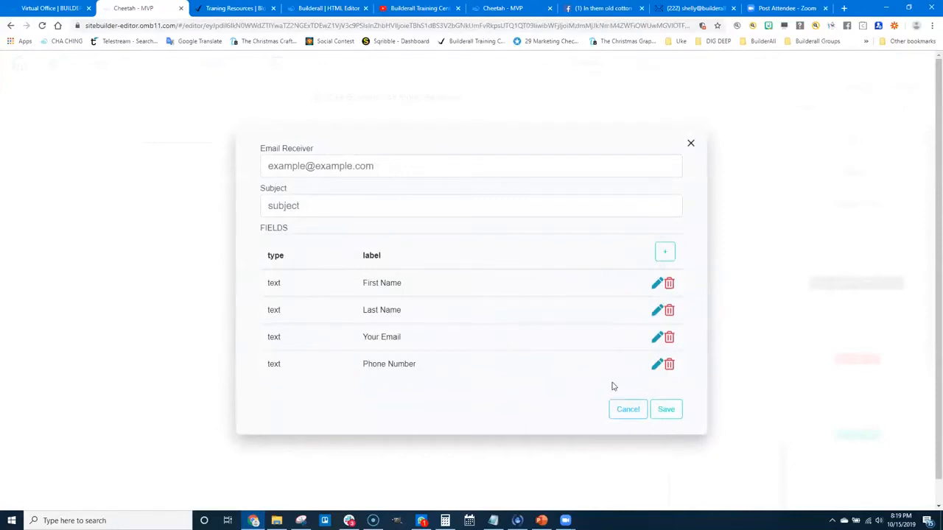
pyautogui.click(668, 366)
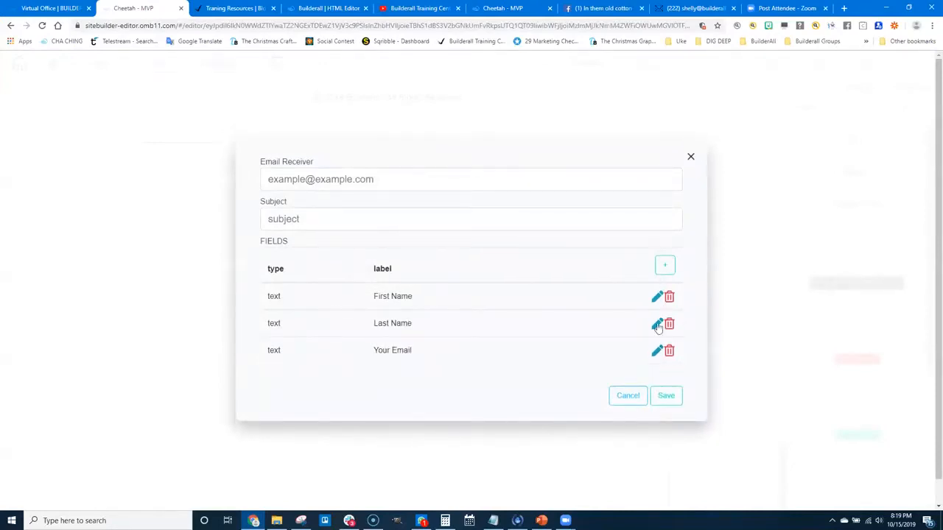
pyautogui.click(668, 351)
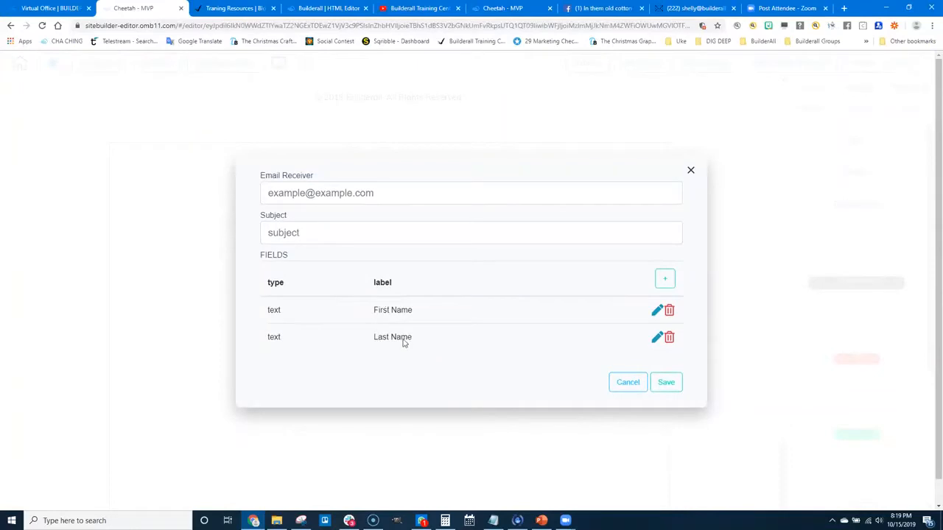
# - Add a required text field with label "Email" and tag "email" to the contact form and save the form
pyautogui.click(664, 280)
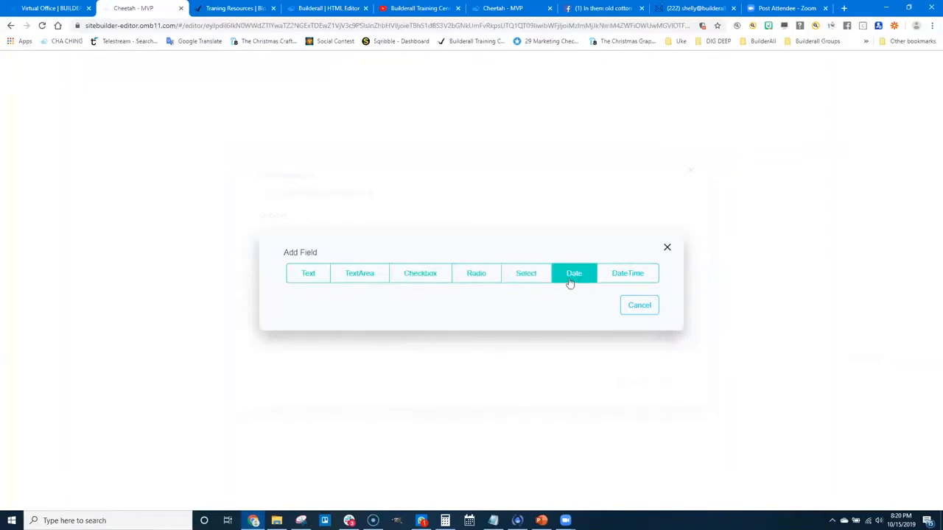
pyautogui.click(309, 276)
pyautogui.moveTo(364, 214); pyautogui.dragTo(301, 210)
pyautogui.write('Email')
pyautogui.press('Tab')
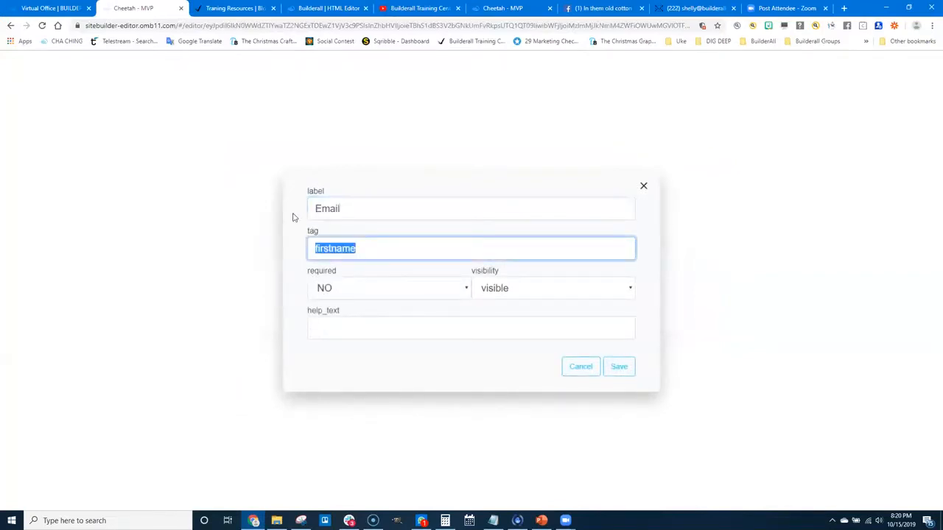
pyautogui.write('email')
pyautogui.click(378, 290)
pyautogui.click(361, 305)
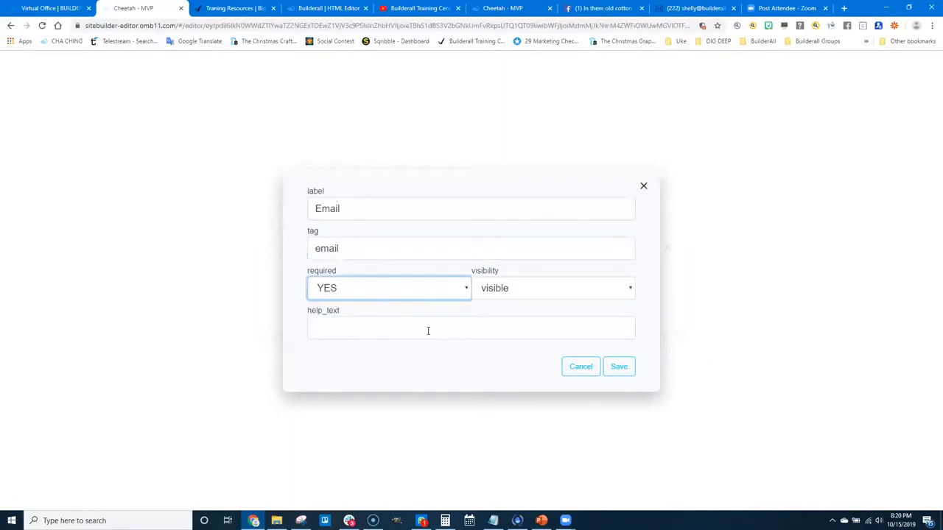
pyautogui.click(618, 366)
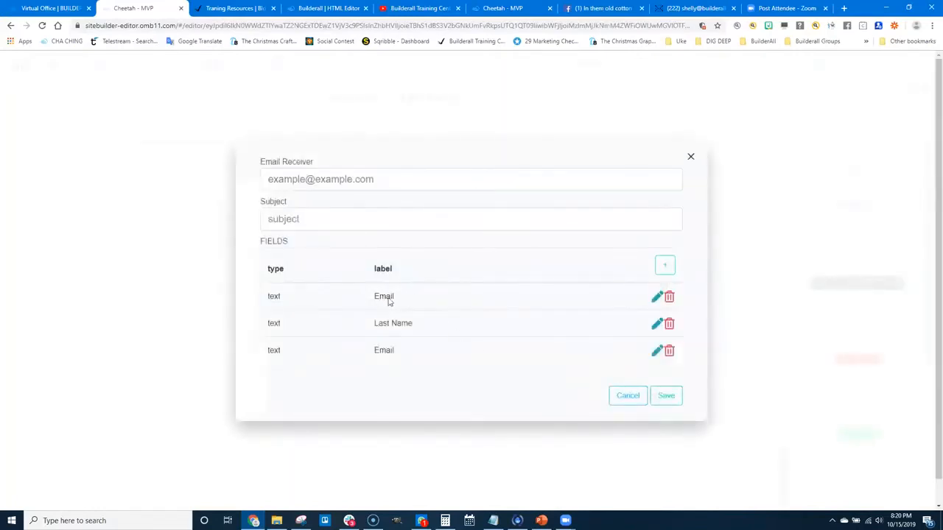
pyautogui.click(668, 397)
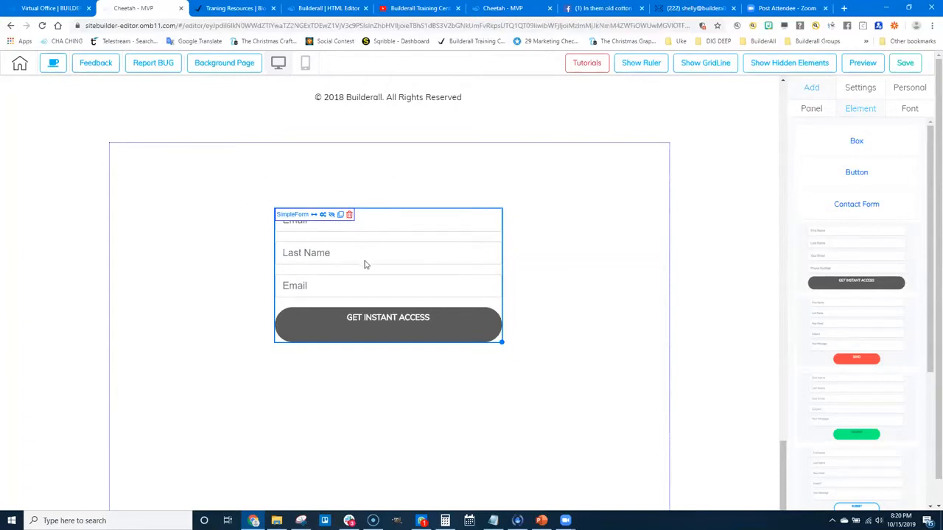
# - Try the form's label and placeholder display options, ending with show-label off and show-placeholder on
pyautogui.click(443, 268)
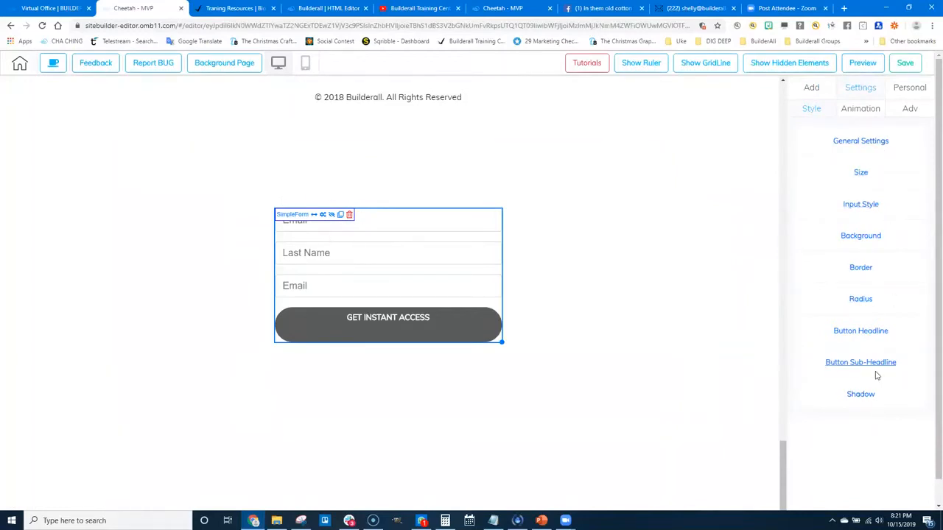
pyautogui.click(861, 141)
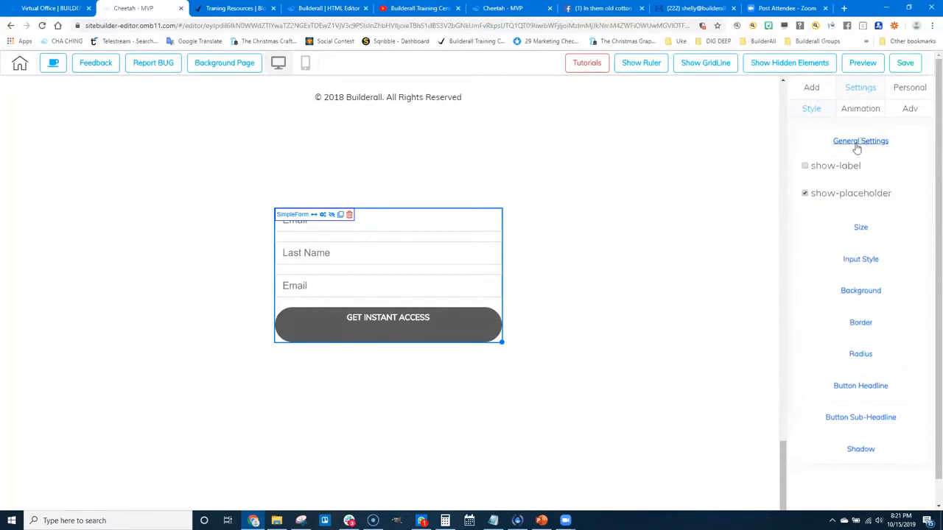
pyautogui.click(805, 165)
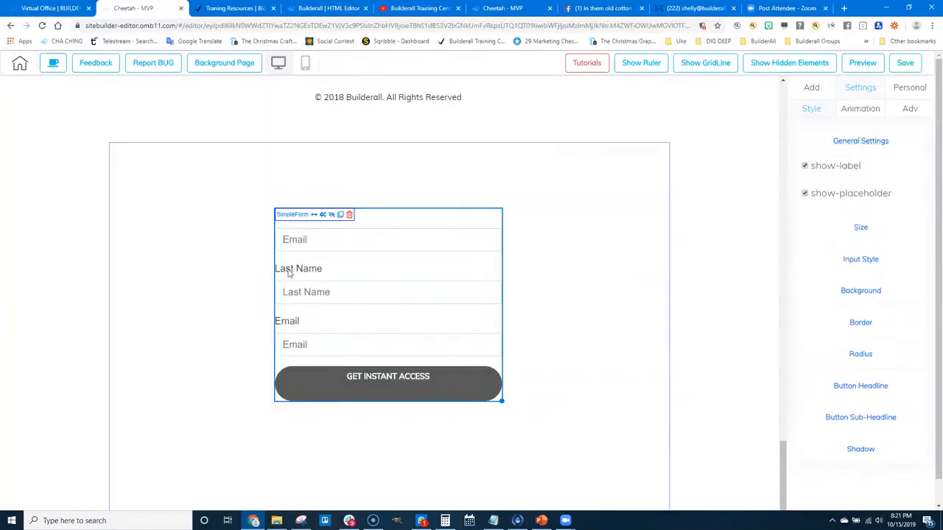
pyautogui.click(805, 166)
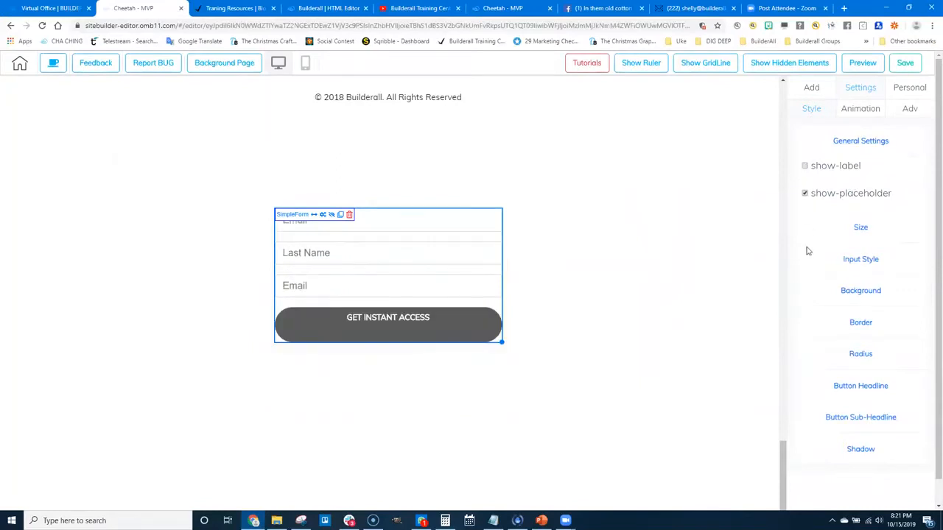
pyautogui.click(805, 195)
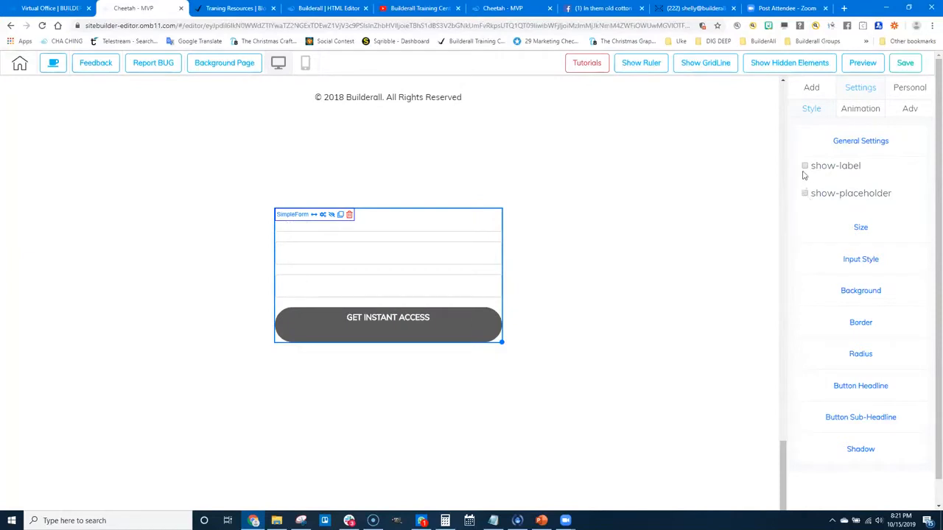
pyautogui.click(806, 167)
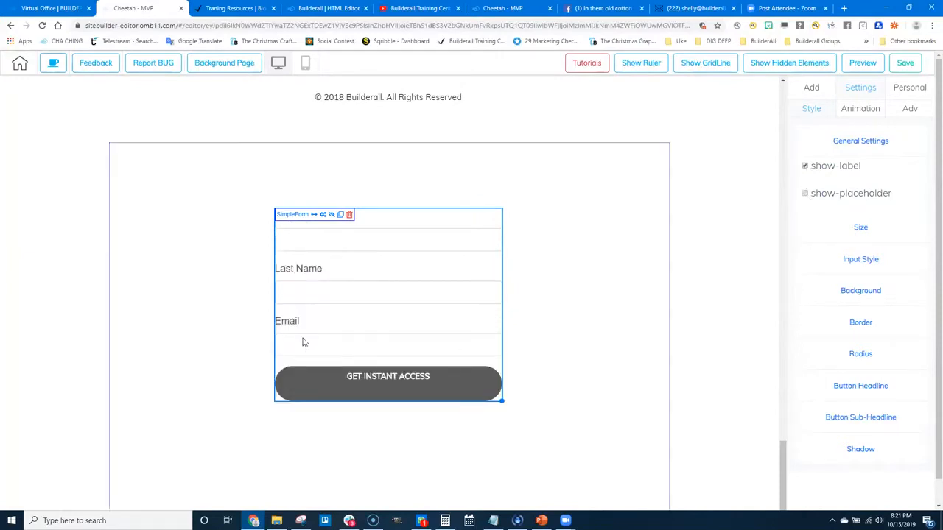
pyautogui.click(805, 195)
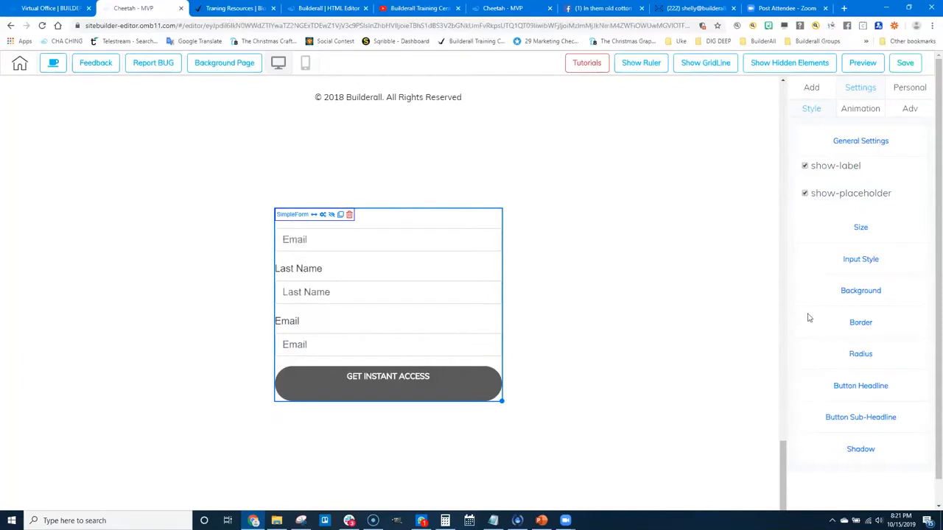
pyautogui.click(806, 166)
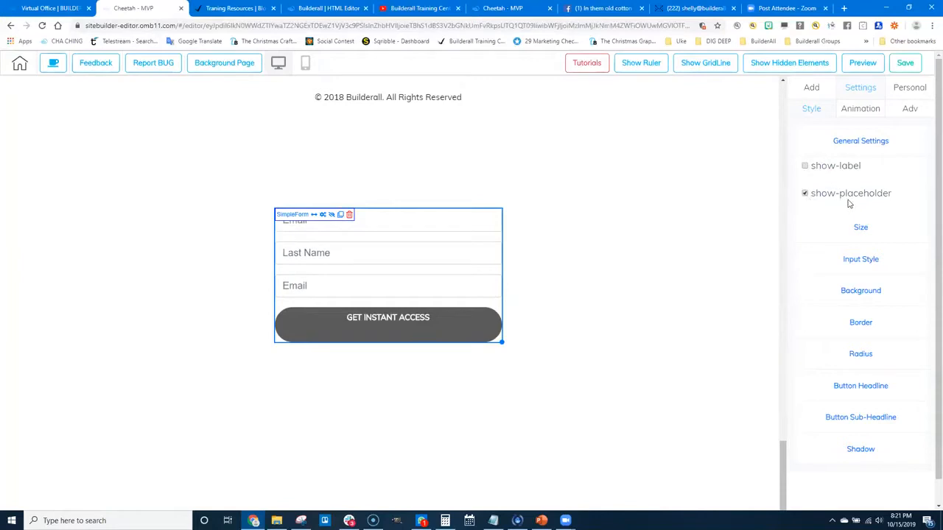
# - Try adjusting the width of the form's button, leaving width-button at 10
pyautogui.click(860, 230)
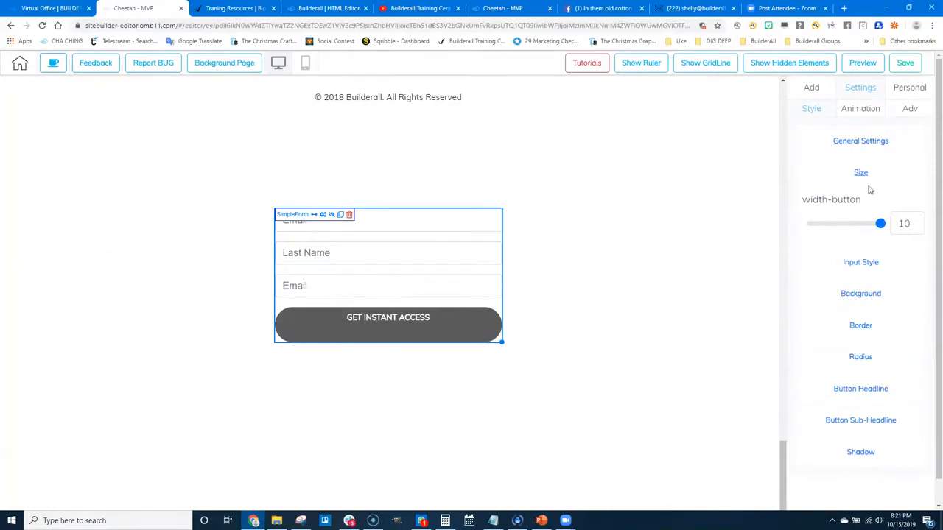
pyautogui.moveTo(877, 226)
pyautogui.mouseDown()
pyautogui.moveTo(836, 227)
pyautogui.moveTo(882, 224)
pyautogui.mouseUp()
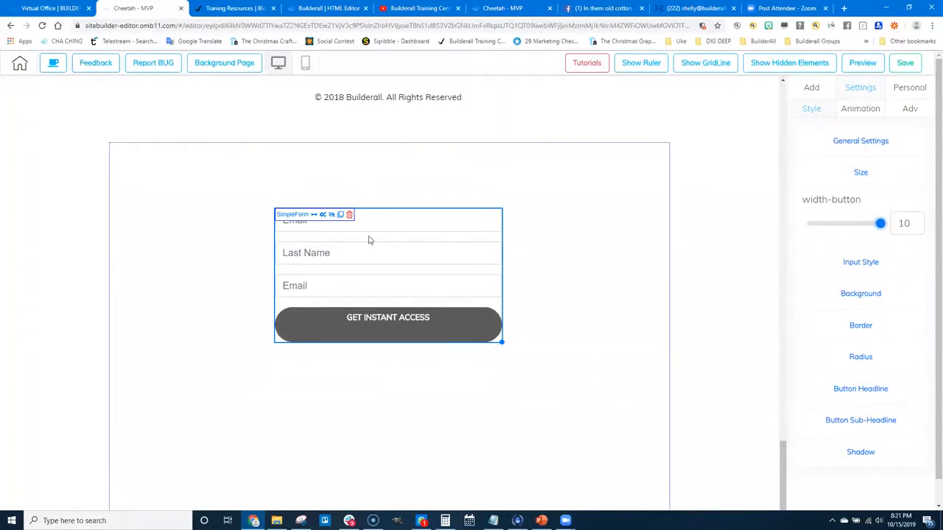
pyautogui.moveTo(882, 225); pyautogui.dragTo(907, 223)
# - Increase the font size of the text in the contact form's input fields
pyautogui.click(861, 263)
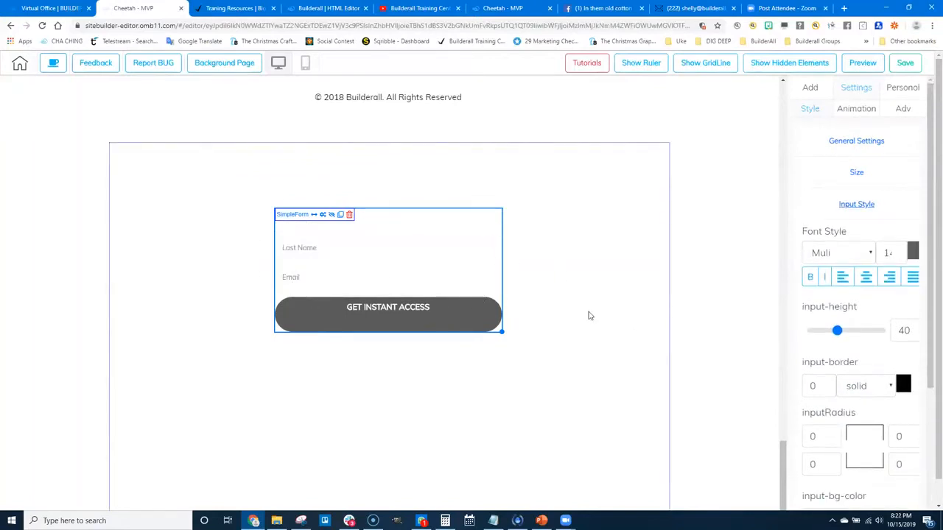
pyautogui.scroll(-1, 583, 335)
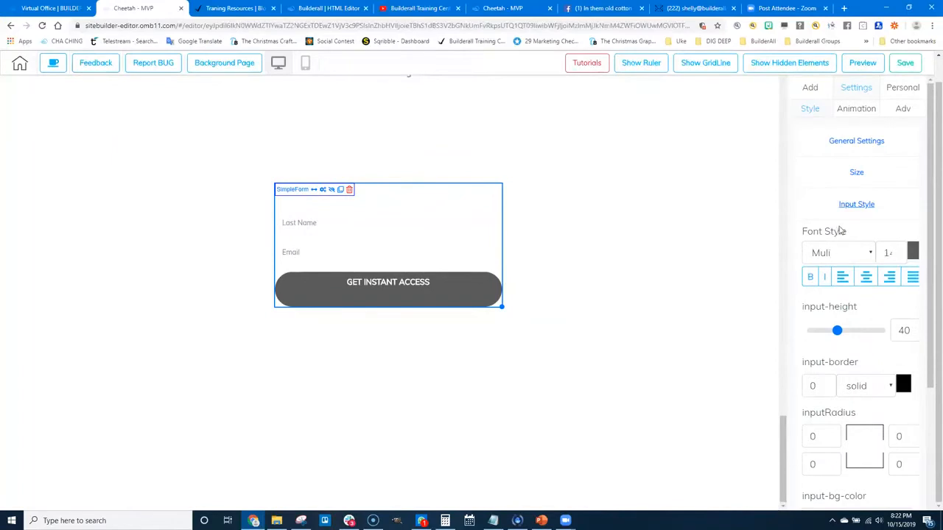
pyautogui.click(895, 251)
pyautogui.click(896, 252)
pyautogui.click(896, 251)
pyautogui.click(896, 251)
pyautogui.click(896, 251)
pyautogui.click(896, 251)
pyautogui.click(895, 251)
pyautogui.click(896, 251)
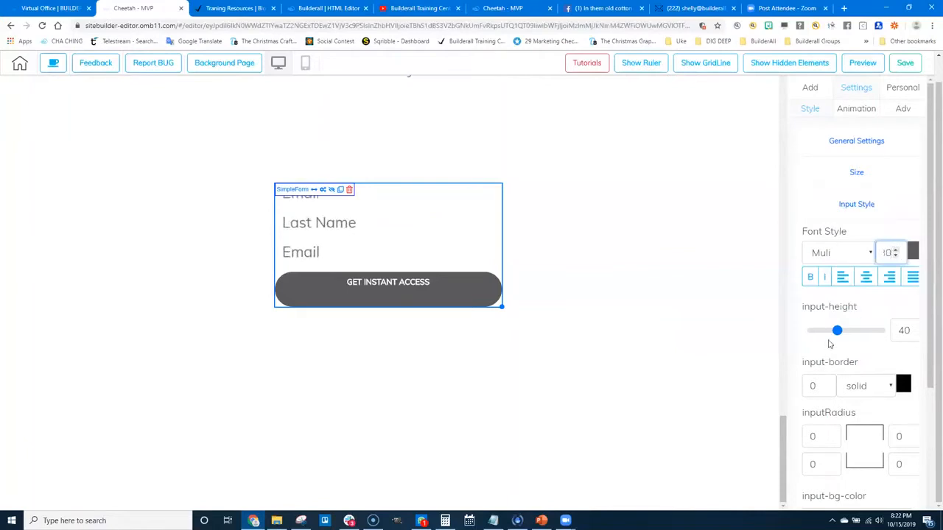
# - Set the form's input height to 53 and give the input fields a solid, light pinkish-grey border of width 1
pyautogui.moveTo(837, 330); pyautogui.dragTo(847, 331)
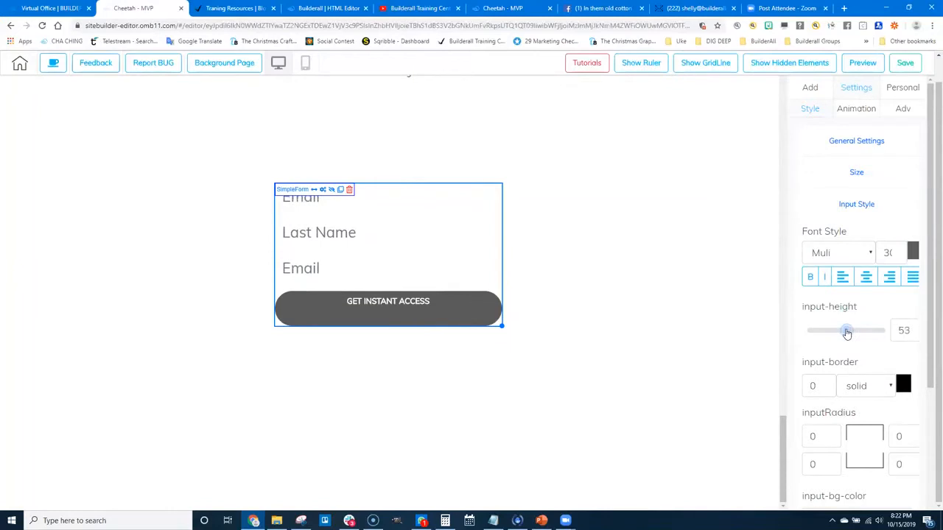
pyautogui.scroll(-2, 848, 383)
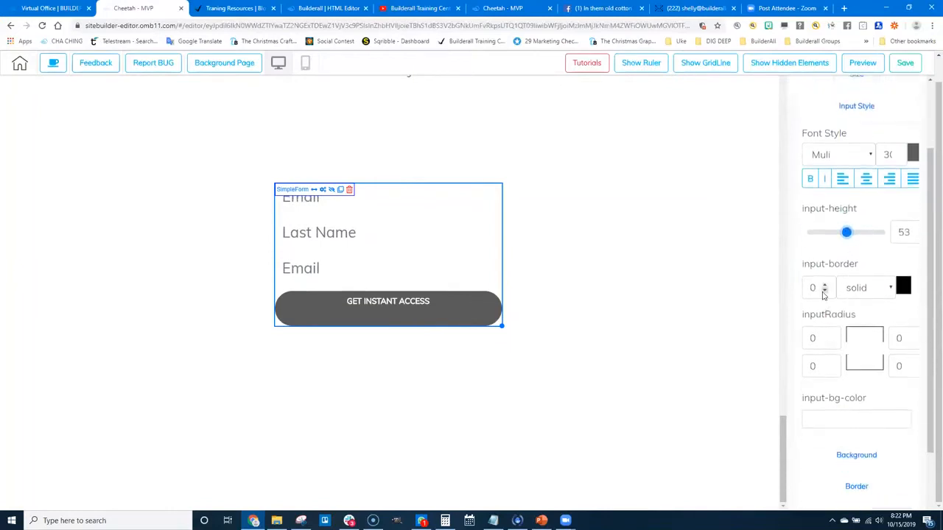
pyautogui.click(824, 286)
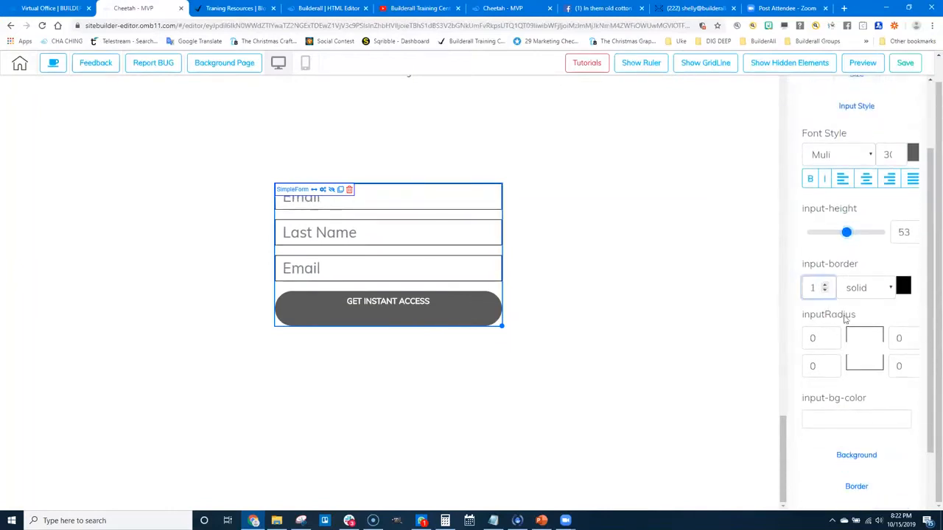
pyautogui.click(903, 287)
pyautogui.moveTo(826, 345); pyautogui.dragTo(793, 315)
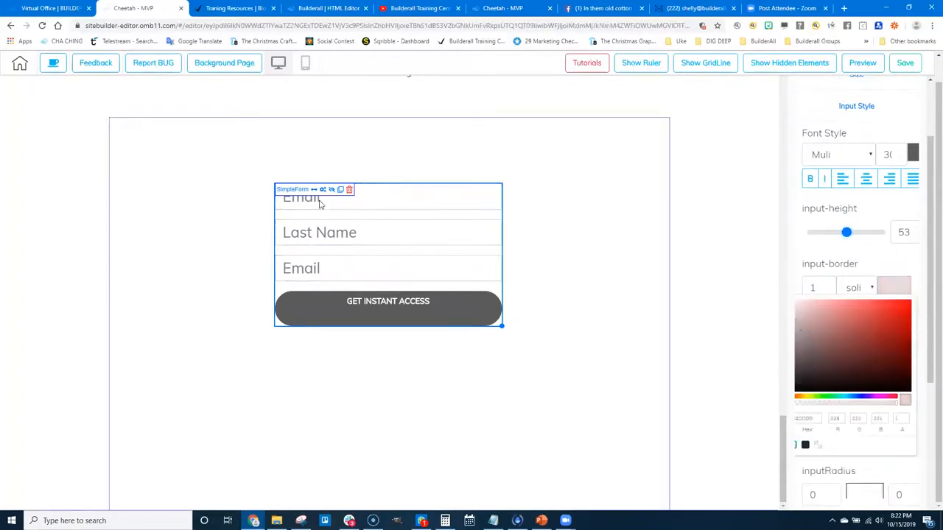
pyautogui.click(894, 286)
# - Round the two upper corners of the form's input fields with an inputRadius of 20 each
pyautogui.scroll(-2, 877, 391)
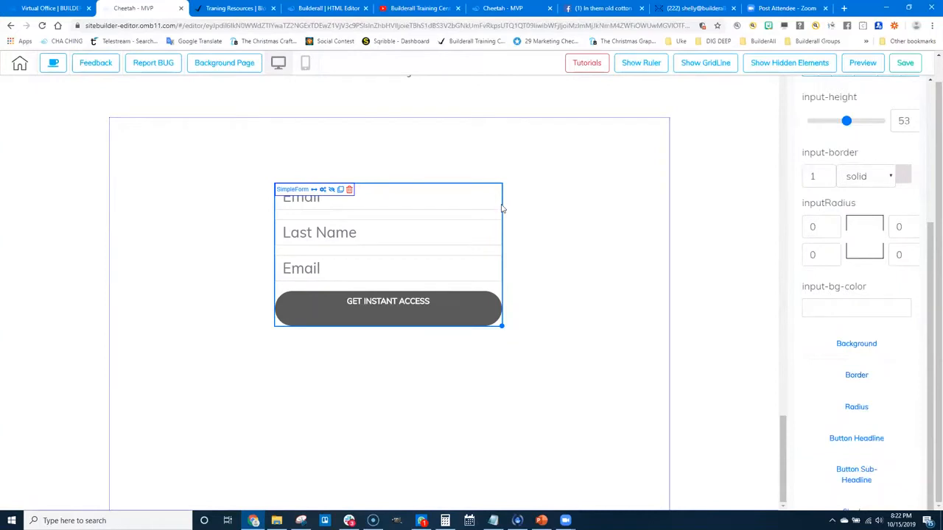
pyautogui.moveTo(817, 227); pyautogui.dragTo(801, 228)
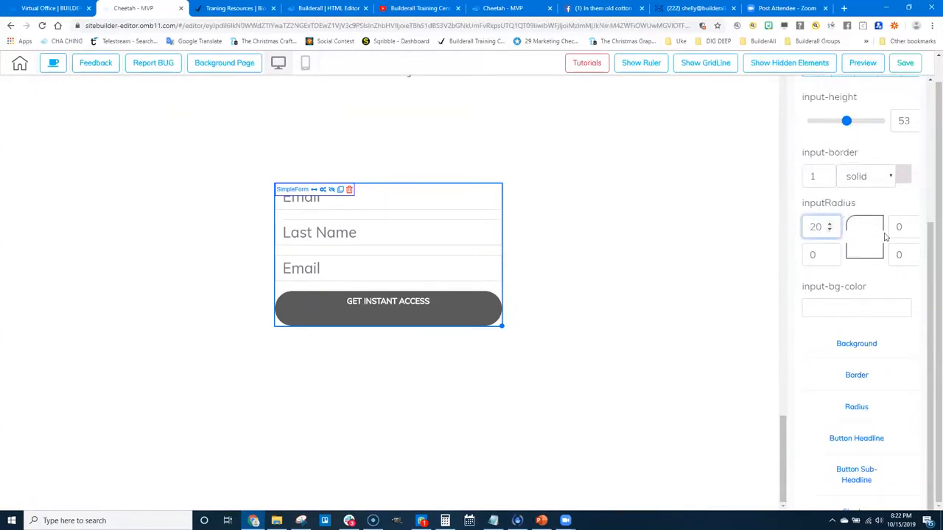
pyautogui.moveTo(900, 227); pyautogui.dragTo(892, 227)
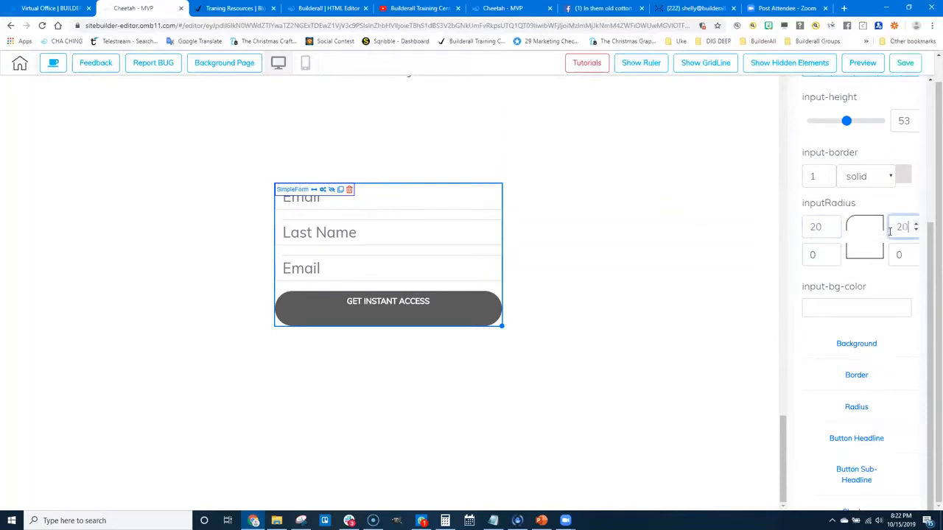
pyautogui.click(569, 311)
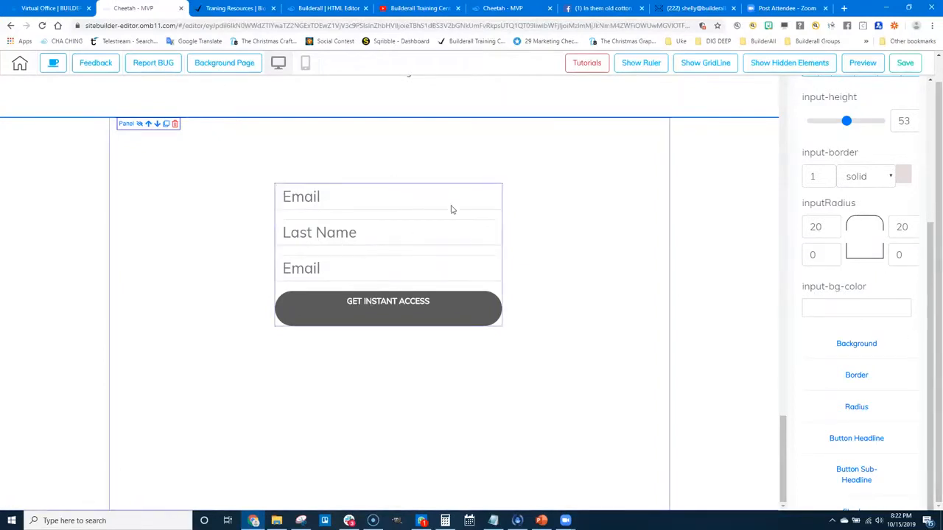
# - Try a red background color for the form's input fields, preview the page and return to the editor
pyautogui.click(853, 314)
pyautogui.click(885, 337)
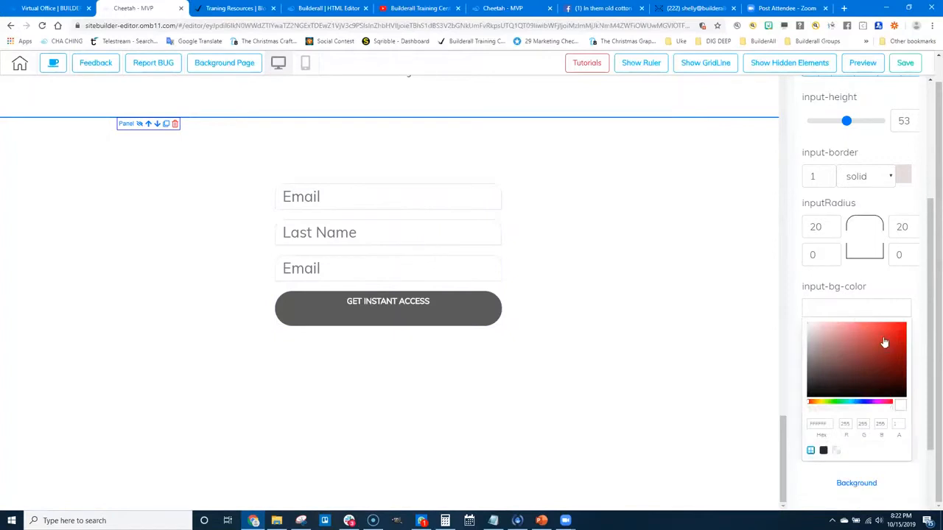
pyautogui.click(442, 242)
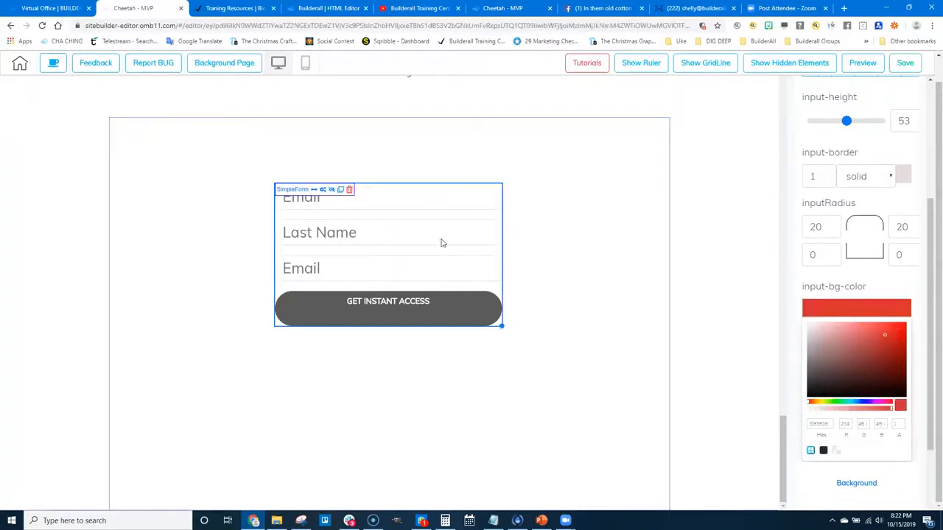
pyautogui.click(864, 310)
pyautogui.click(860, 314)
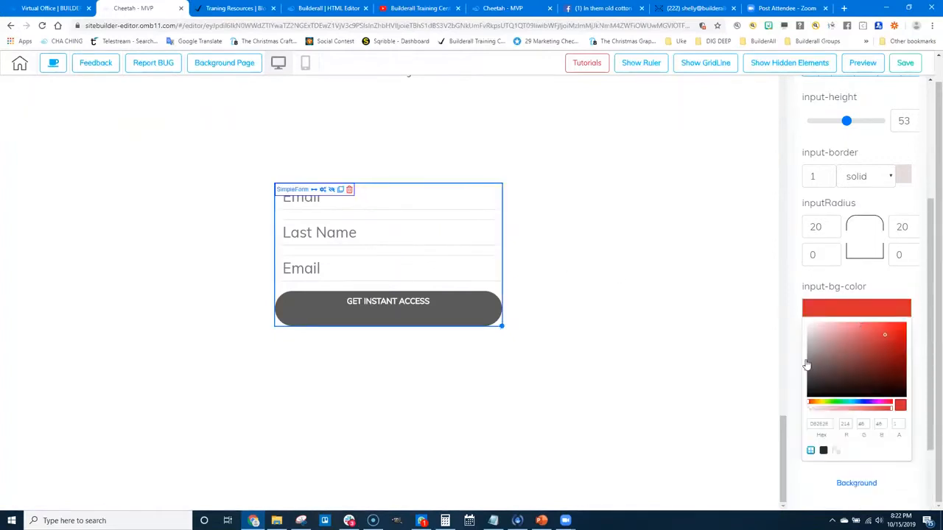
pyautogui.click(884, 344)
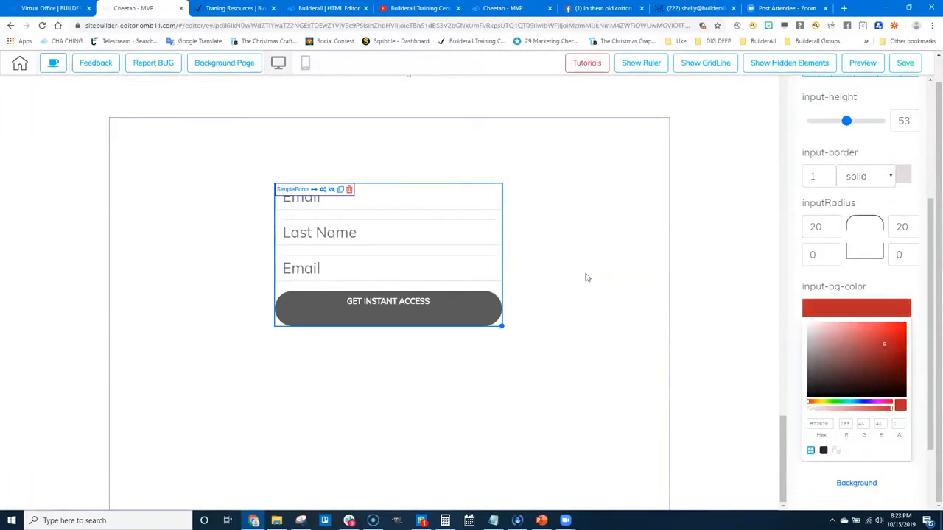
pyautogui.click(479, 294)
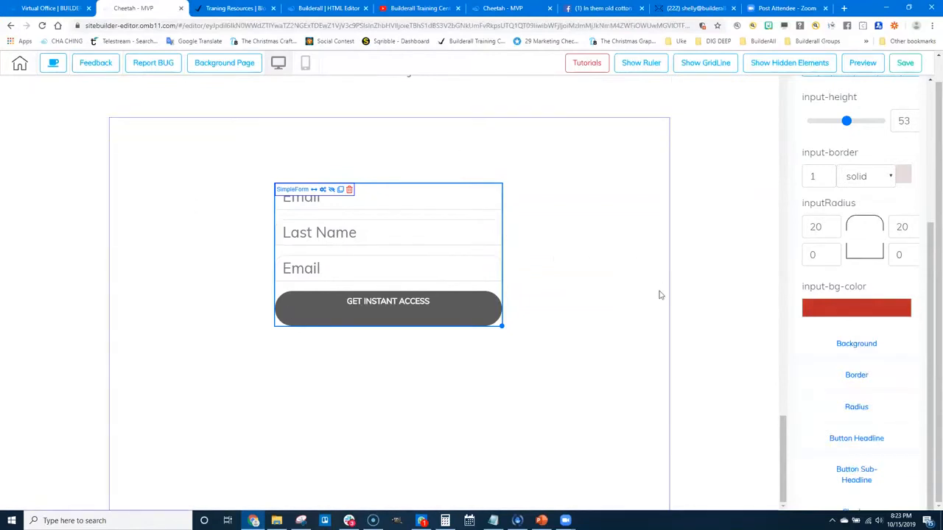
pyautogui.click(863, 63)
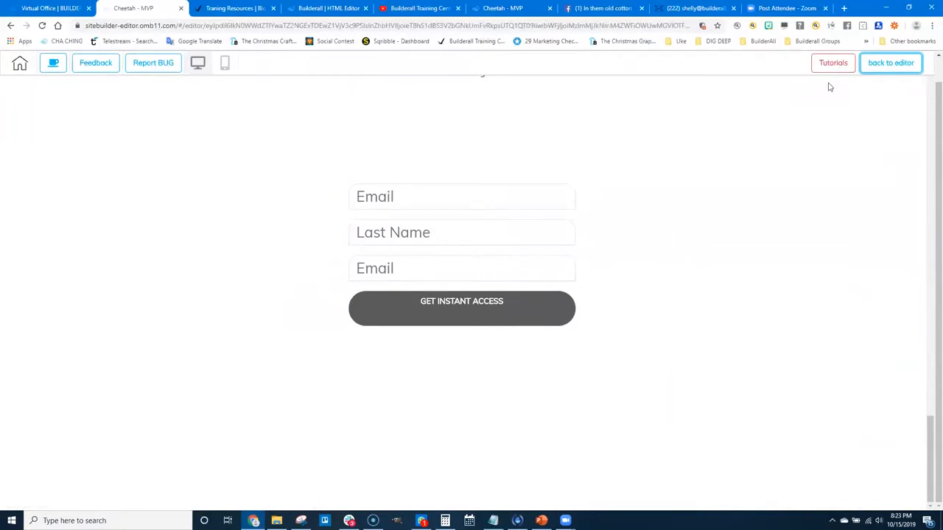
pyautogui.click(891, 62)
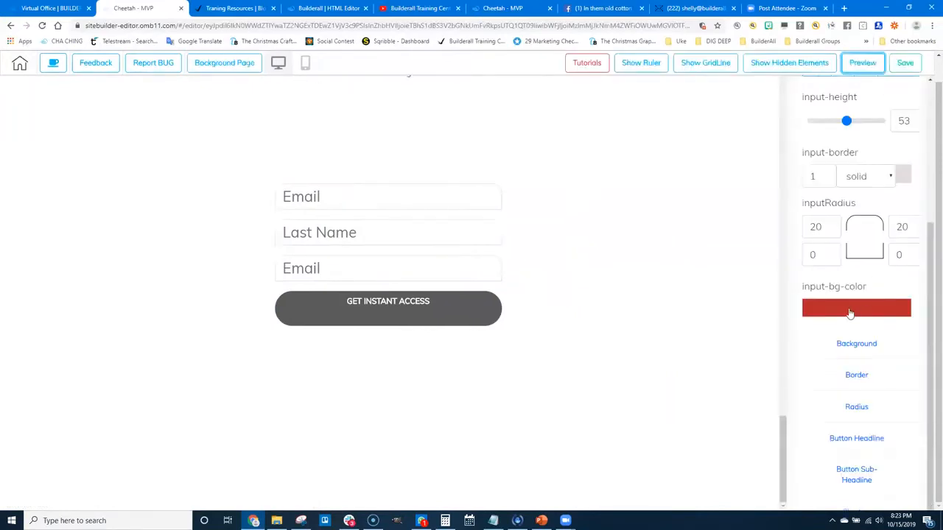
# - Return the background color of the form's input fields to white
pyautogui.click(852, 313)
pyautogui.moveTo(831, 341); pyautogui.dragTo(804, 325)
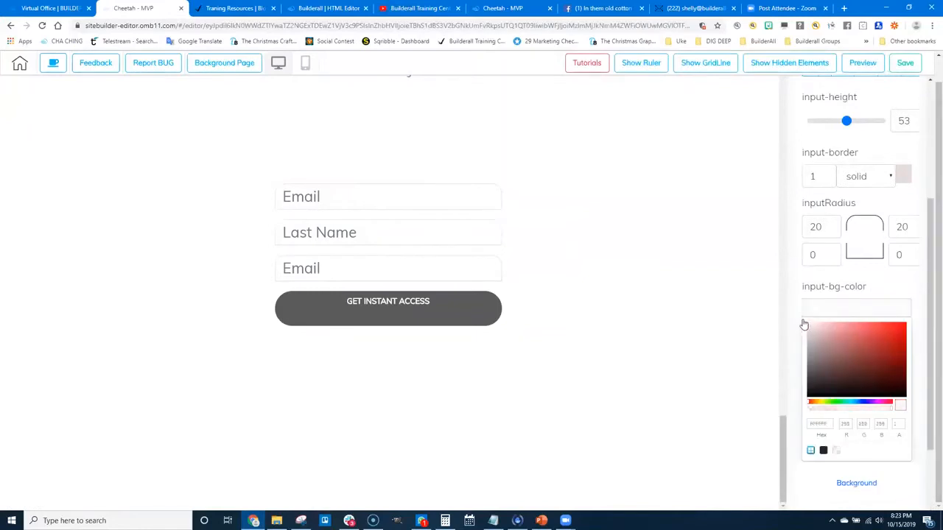
pyautogui.click(872, 313)
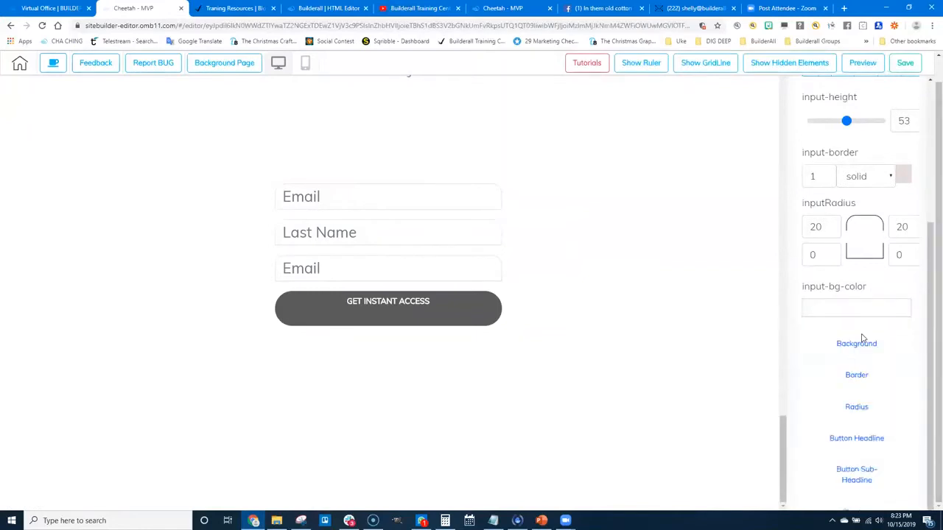
pyautogui.click(467, 282)
pyautogui.click(827, 312)
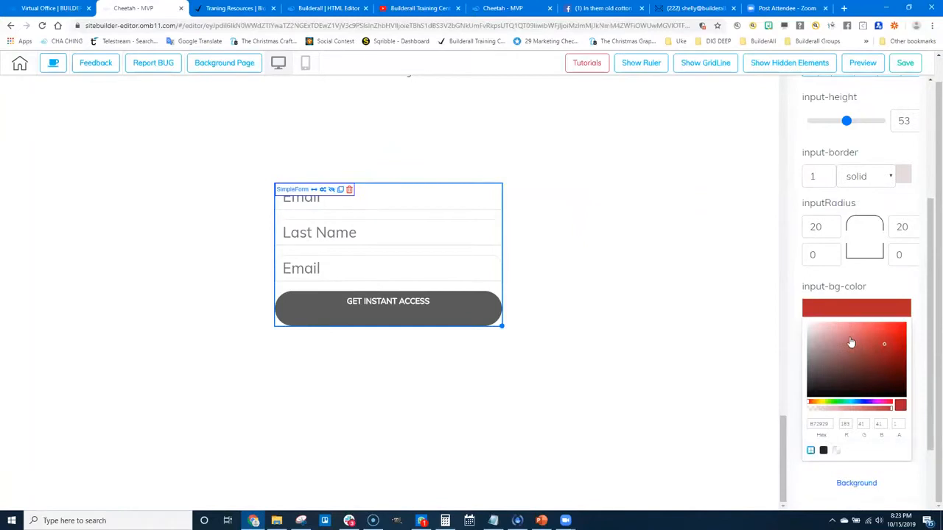
pyautogui.moveTo(851, 343); pyautogui.dragTo(783, 316)
pyautogui.click(901, 314)
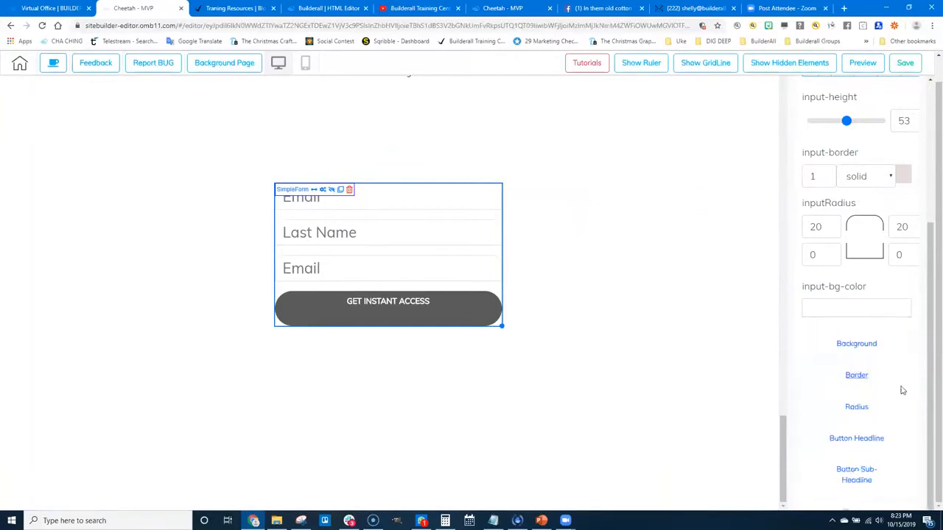
# - Change the background color of the form's GET INSTANT ACCESS button to orange
pyautogui.click(857, 344)
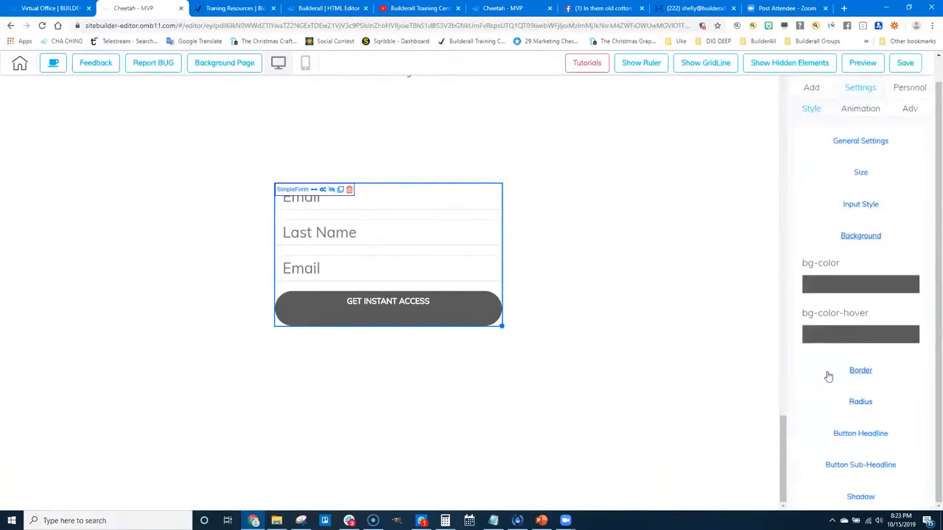
pyautogui.click(860, 205)
pyautogui.scroll(-3, 875, 357)
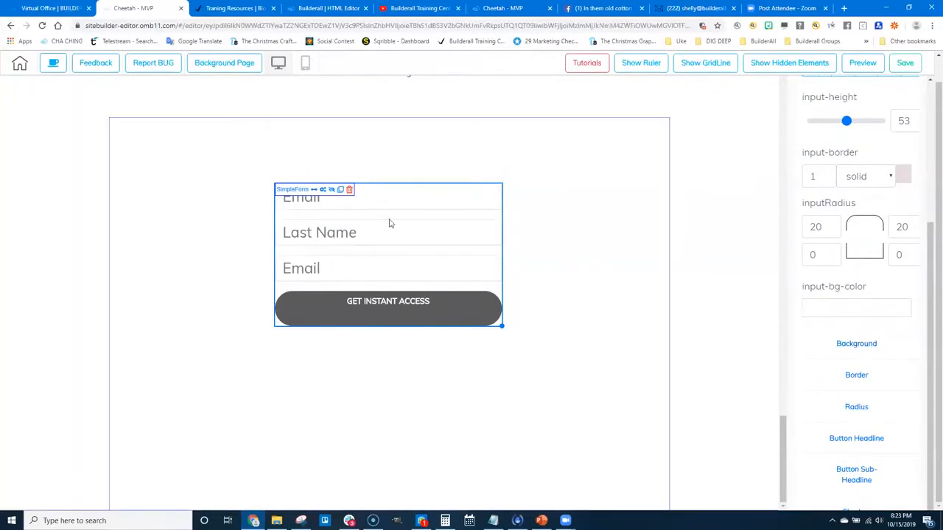
pyautogui.click(857, 345)
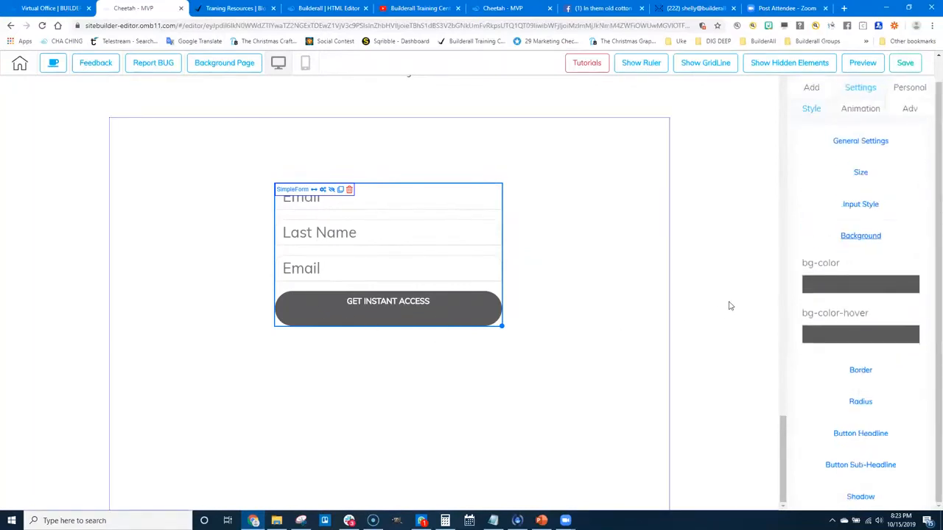
pyautogui.click(876, 287)
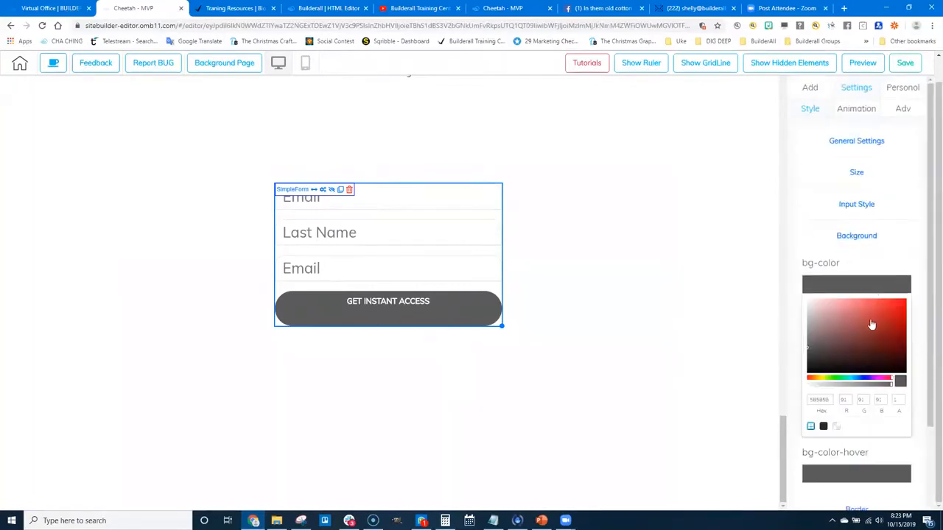
pyautogui.moveTo(825, 382); pyautogui.dragTo(894, 322)
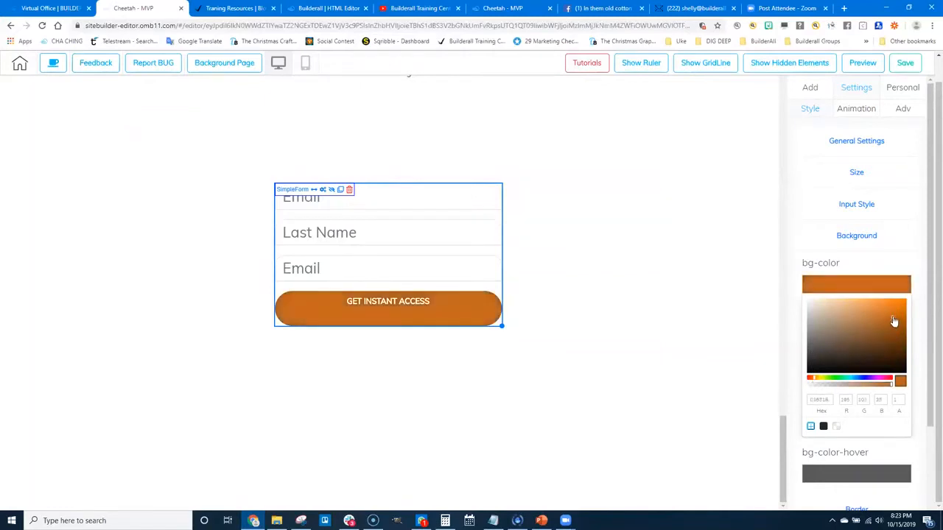
pyautogui.click(849, 287)
# - Set the button's hover background color to dark red, check it in the page preview and return to the editor
pyautogui.click(853, 336)
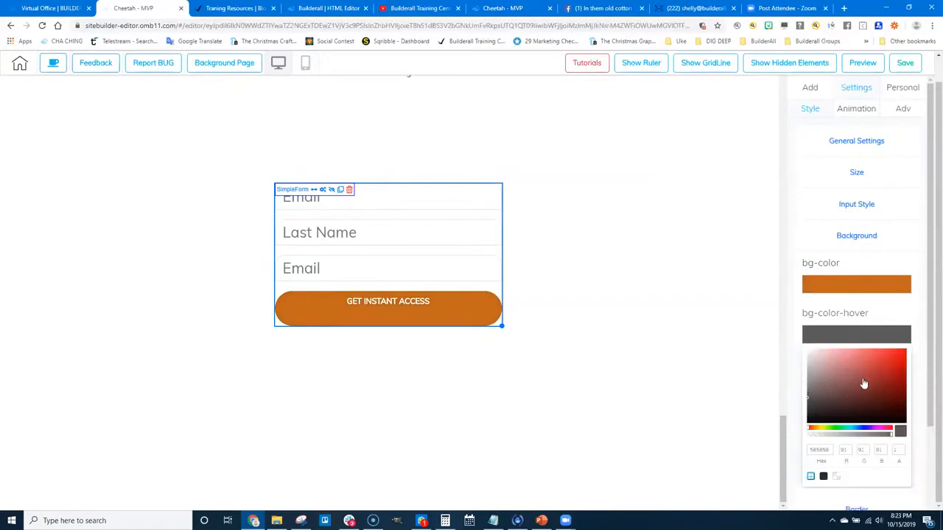
pyautogui.moveTo(810, 403); pyautogui.dragTo(892, 391)
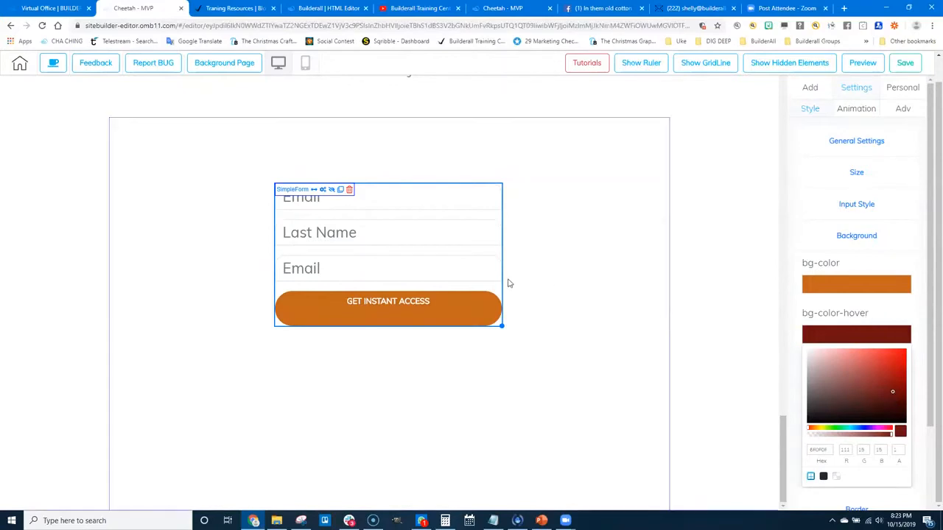
pyautogui.click(863, 62)
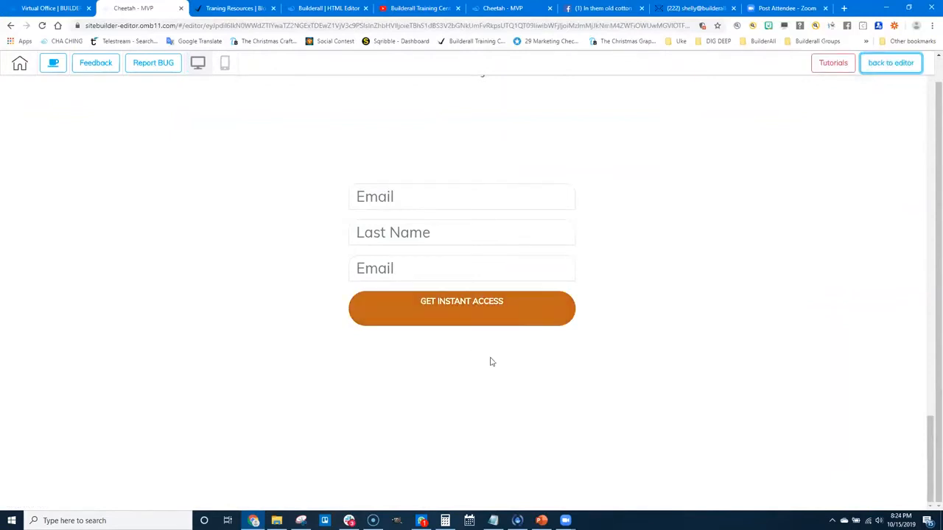
pyautogui.click(878, 66)
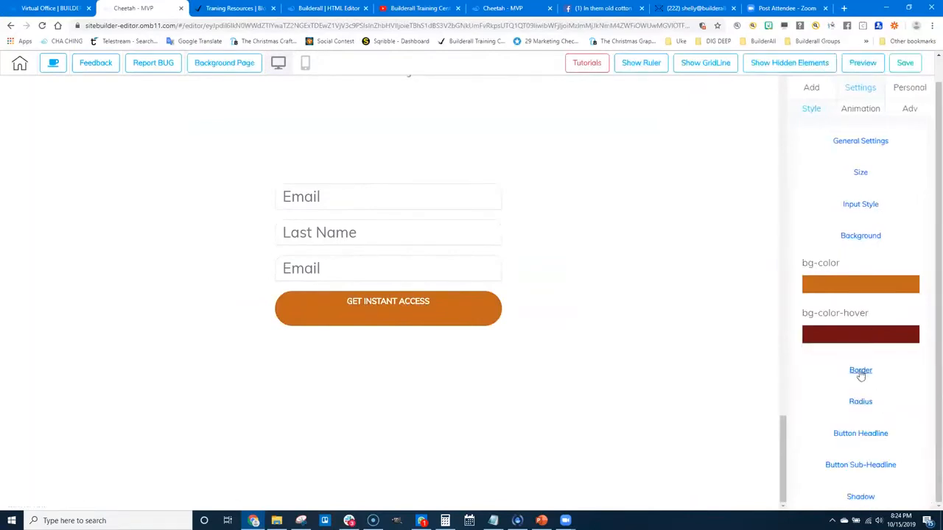
# - Give the form's GET INSTANT ACCESS button a dotted black border with a width of 4
pyautogui.click(861, 372)
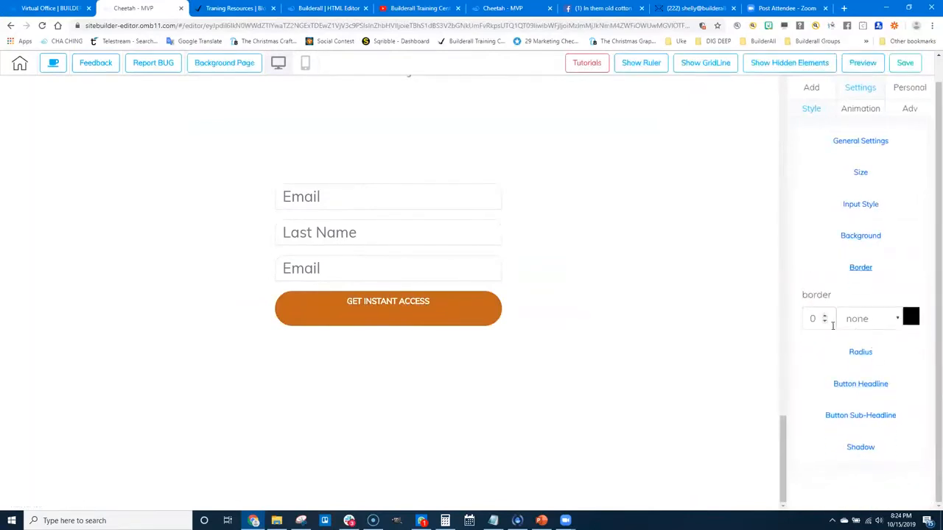
pyautogui.click(824, 317)
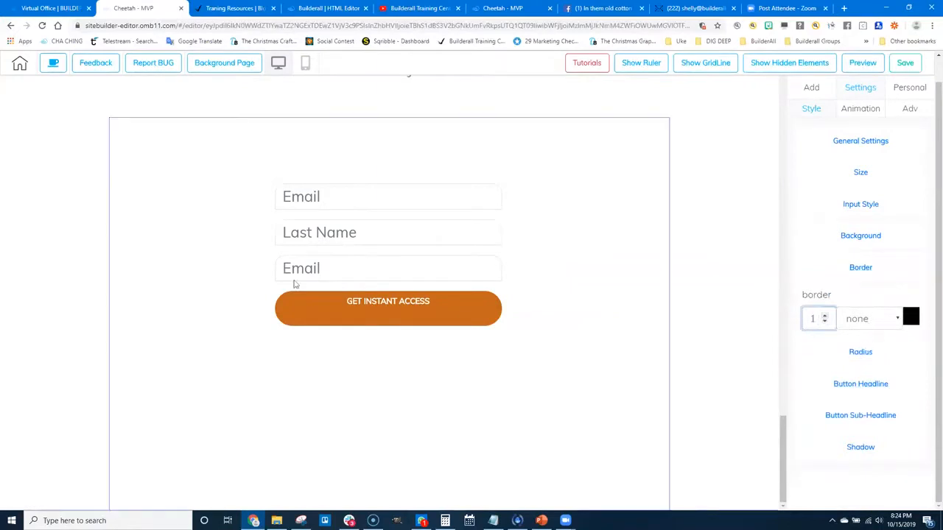
pyautogui.click(361, 255)
pyautogui.click(825, 315)
pyautogui.click(825, 316)
pyautogui.click(825, 316)
pyautogui.click(895, 318)
pyautogui.click(860, 349)
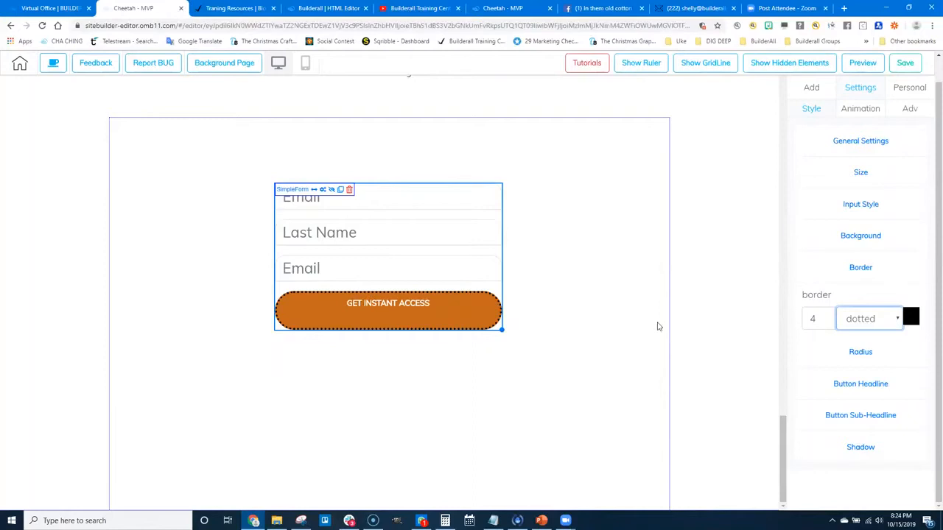
# - Set the border width of the form's button to 0
pyautogui.click(826, 323)
pyautogui.click(826, 323)
pyautogui.click(826, 323)
pyautogui.click(826, 323)
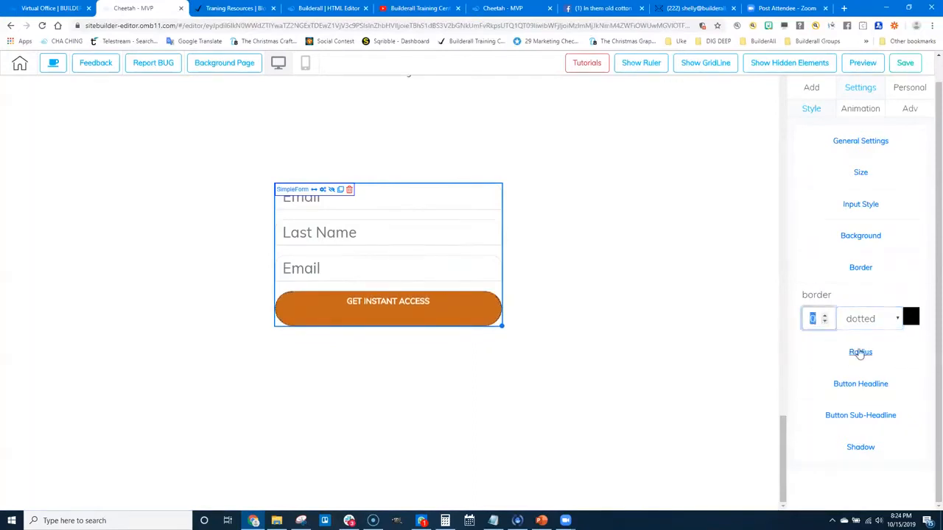
# - Set the border radius of the form's button to 20 on all four corners
pyautogui.click(860, 353)
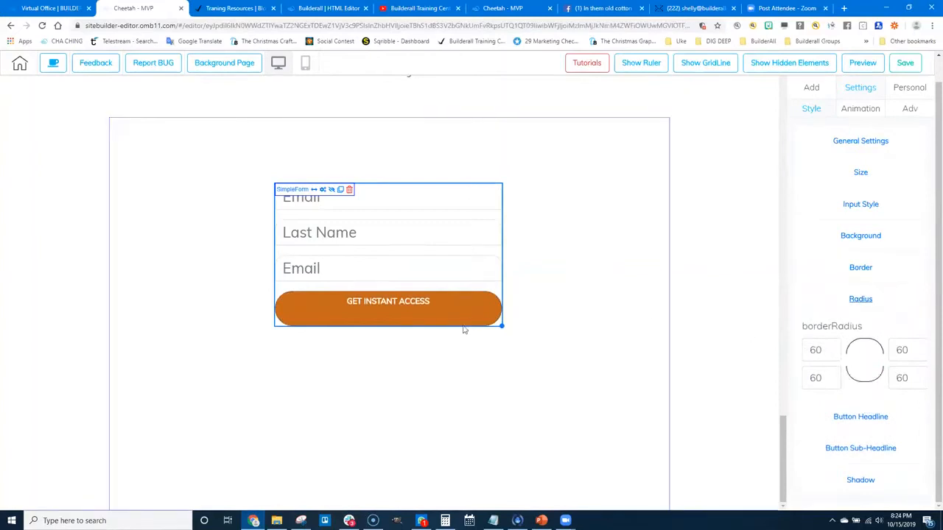
pyautogui.moveTo(820, 350); pyautogui.dragTo(791, 352)
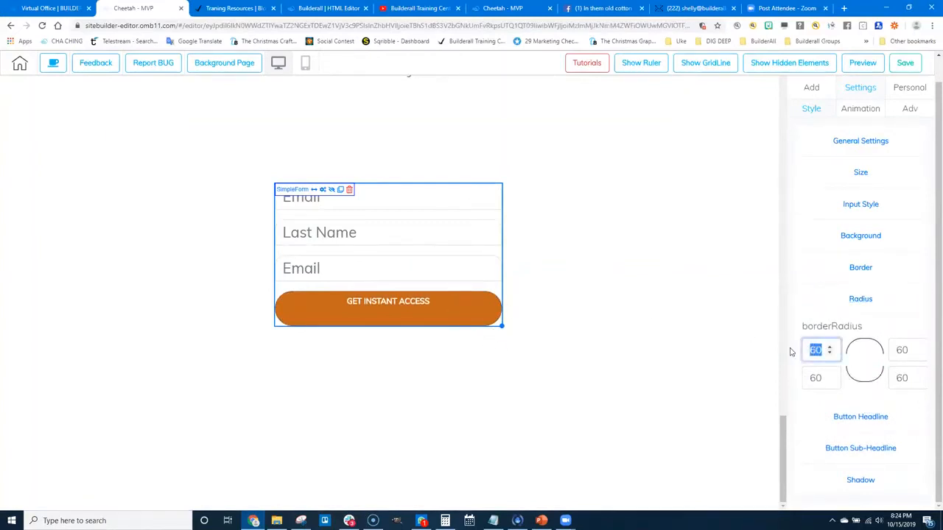
pyautogui.write('20')
pyautogui.press('Tab')
pyautogui.write('20')
pyautogui.press('Tab')
pyautogui.write('20')
pyautogui.press('Tab')
pyautogui.write('20')
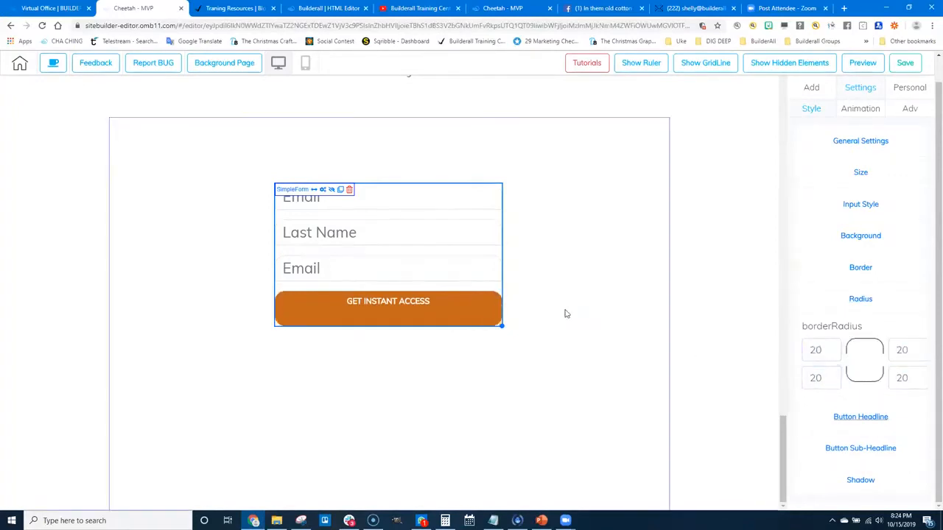
# - Replace the headline text of the form's GET INSTANT ACCESS button with "JOIN US TODAY!"
pyautogui.click(397, 372)
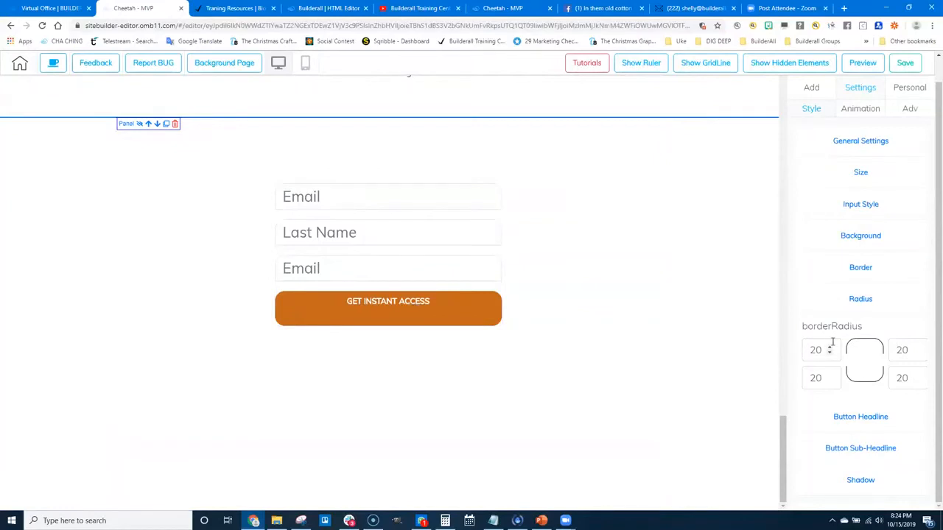
pyautogui.click(475, 311)
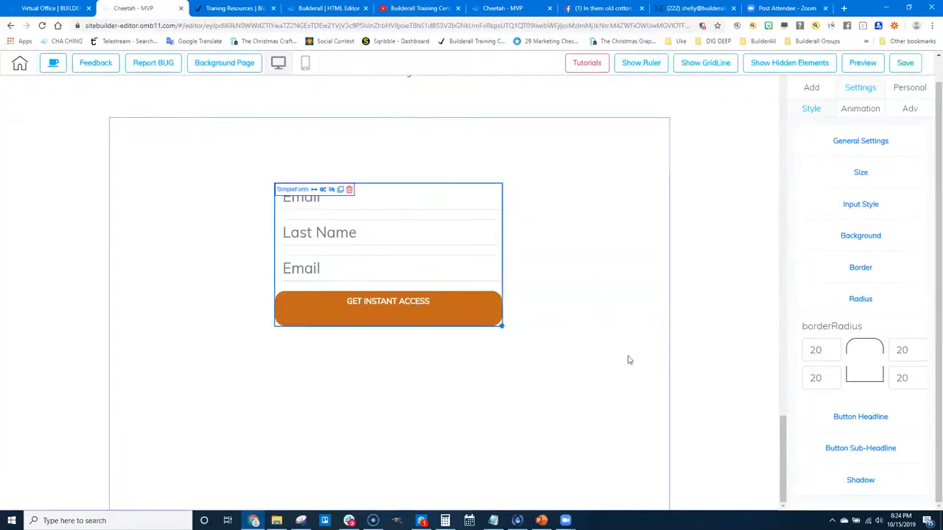
pyautogui.click(860, 417)
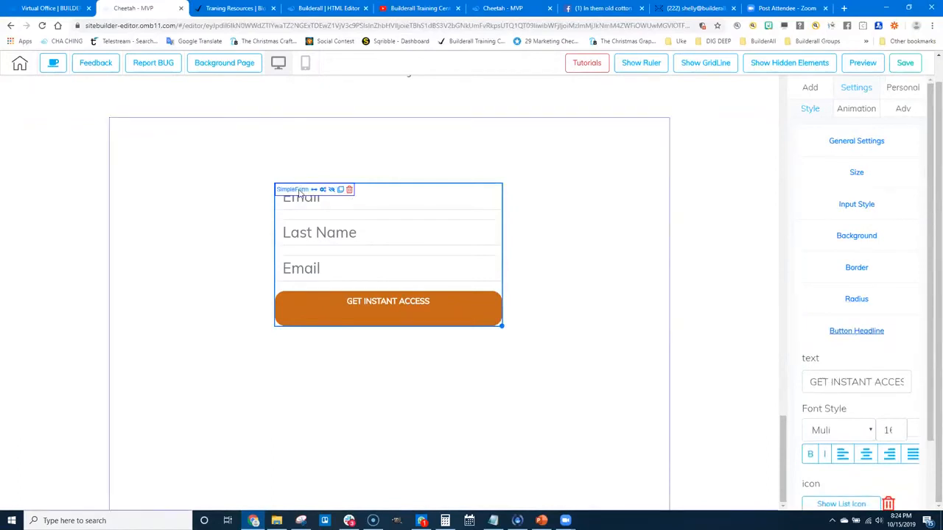
pyautogui.moveTo(812, 382); pyautogui.dragTo(929, 396)
pyautogui.write('Join')
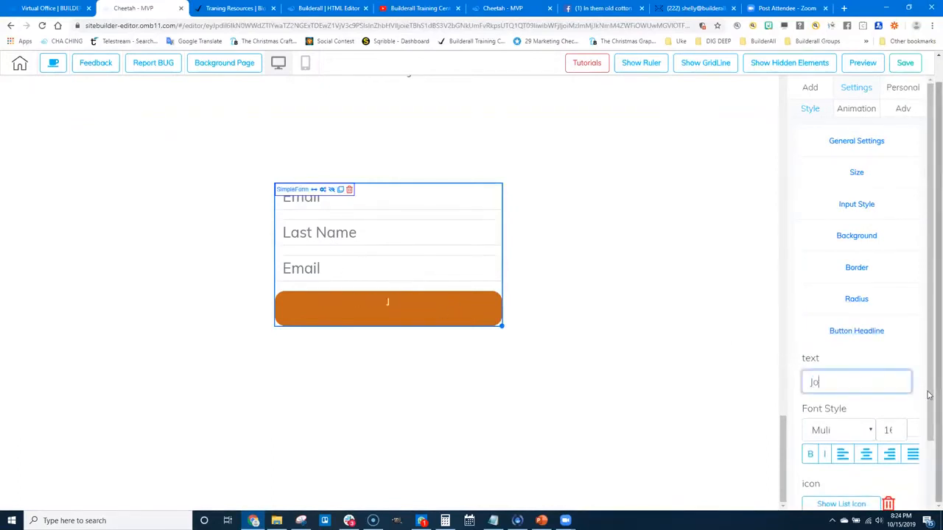
pyautogui.press('BackSpace')
pyautogui.press('BackSpace')
pyautogui.press('BackSpace')
pyautogui.write('ON')
pyautogui.press('BackSpace')
pyautogui.press('BackSpace')
pyautogui.write('ISN US TO')
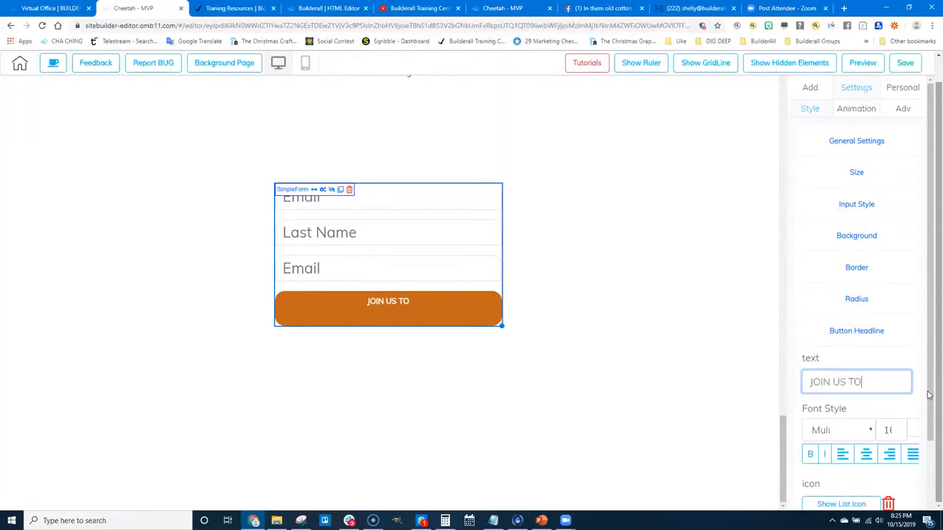
pyautogui.write('DAY!')
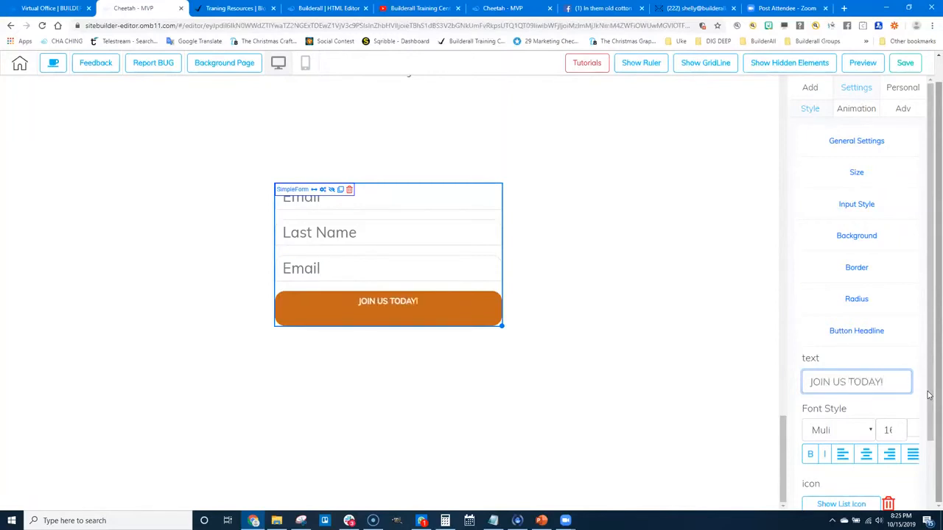
# - Set the button headline's font size to 36 and toggle its bold formatting
pyautogui.scroll(-3, 877, 420)
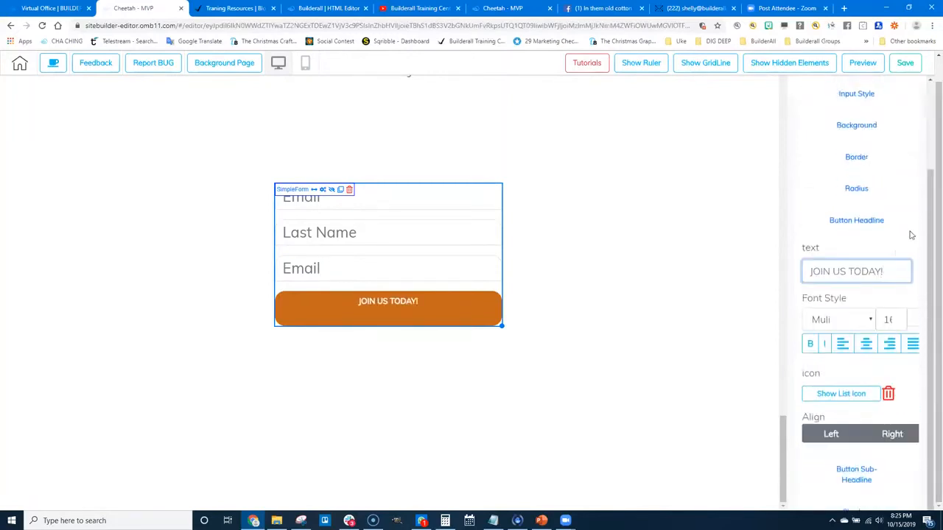
pyautogui.click(896, 319)
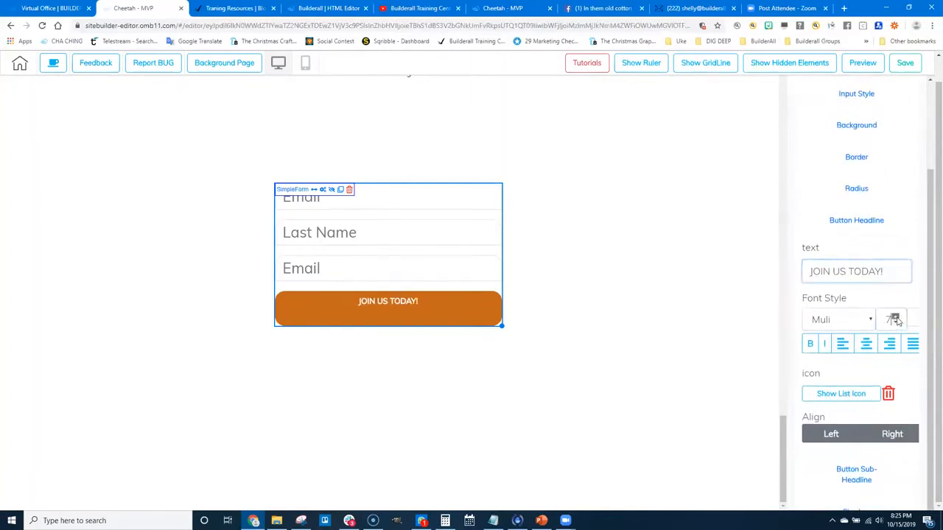
pyautogui.click(896, 319)
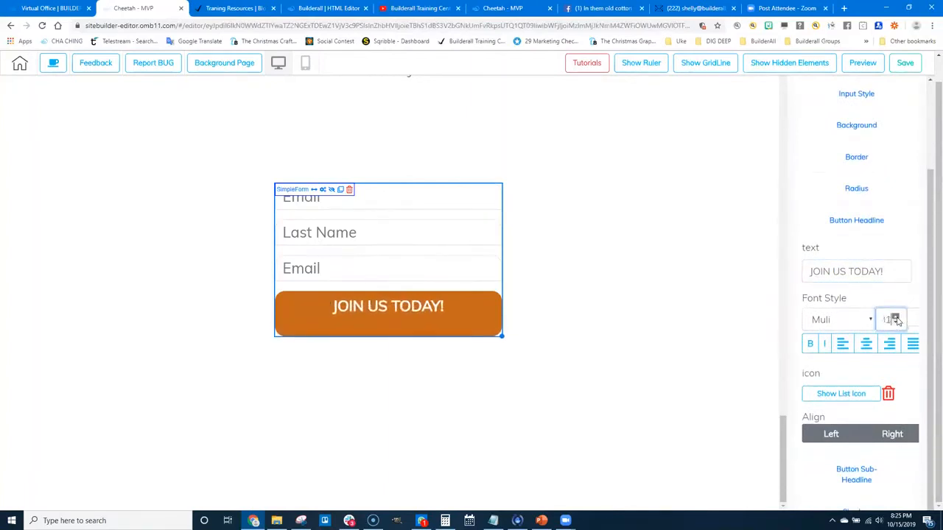
pyautogui.click(811, 345)
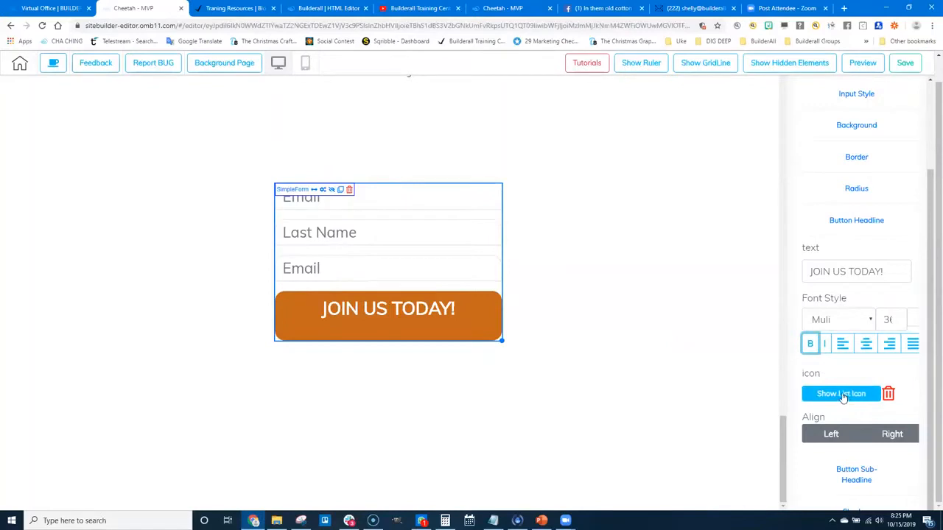
# - Try to add a boxed right-arrow icon to the button headline, filtering the icon list by "arrow"
pyautogui.click(842, 394)
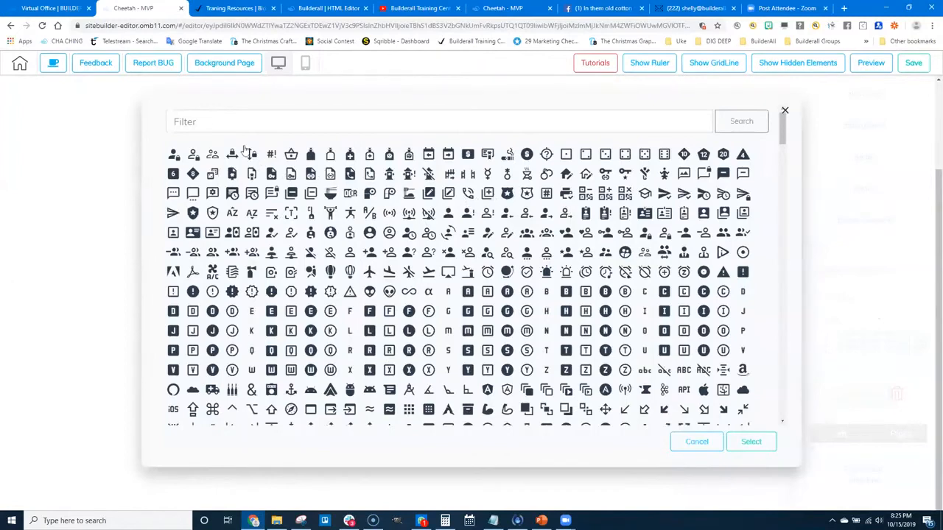
pyautogui.click(197, 121)
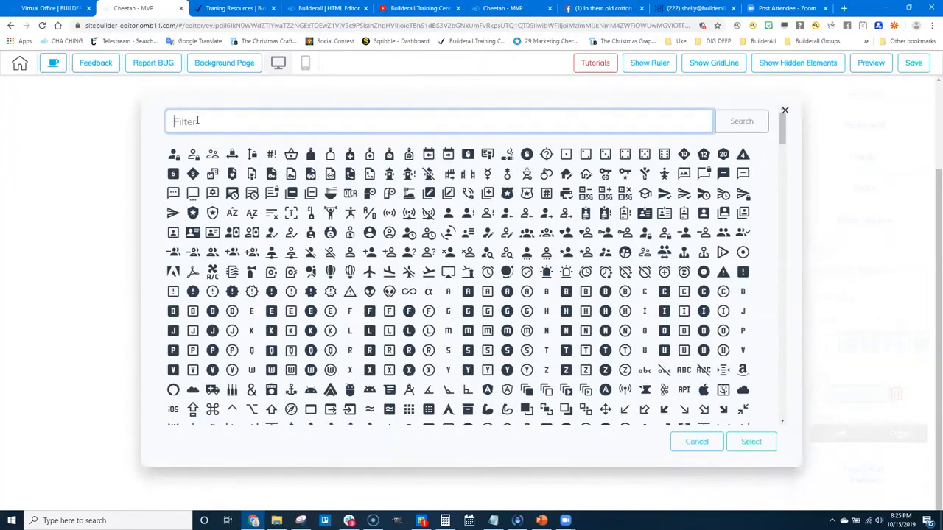
pyautogui.write('arrow')
pyautogui.click(741, 121)
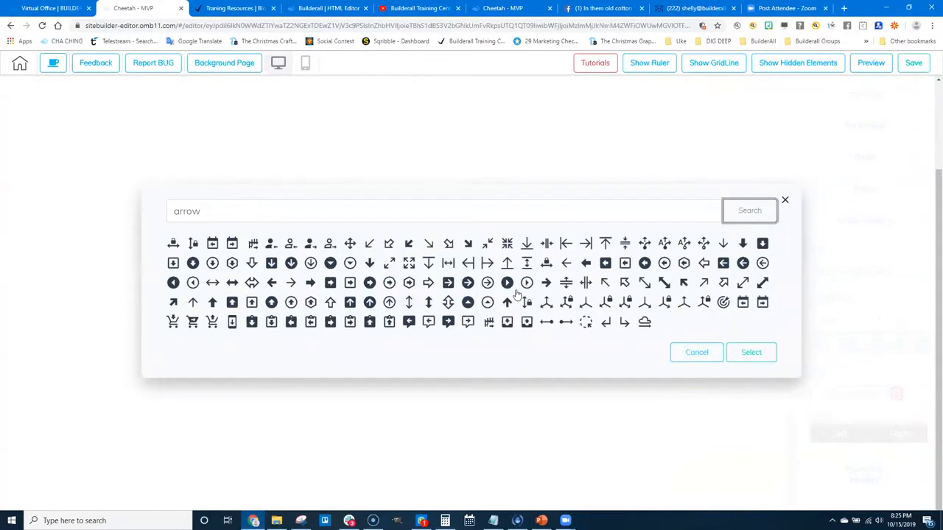
pyautogui.click(449, 284)
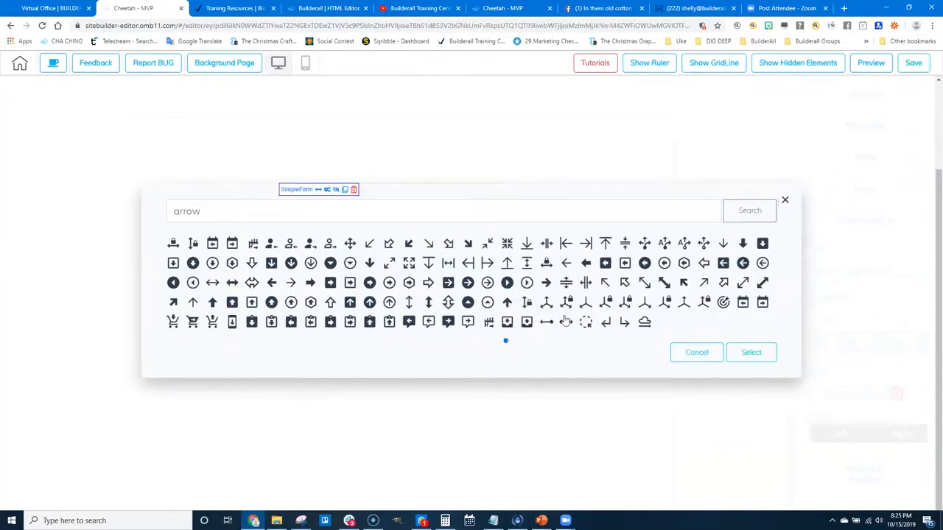
pyautogui.click(752, 354)
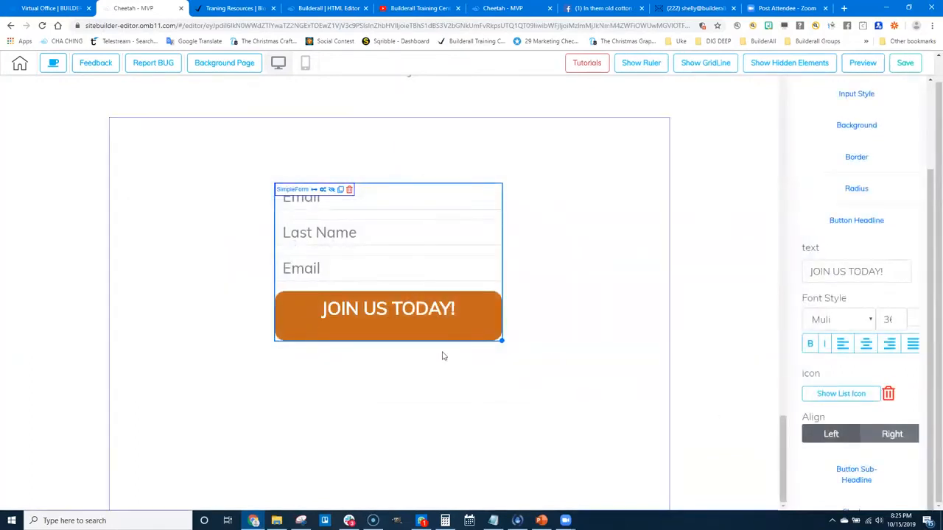
pyautogui.click(842, 393)
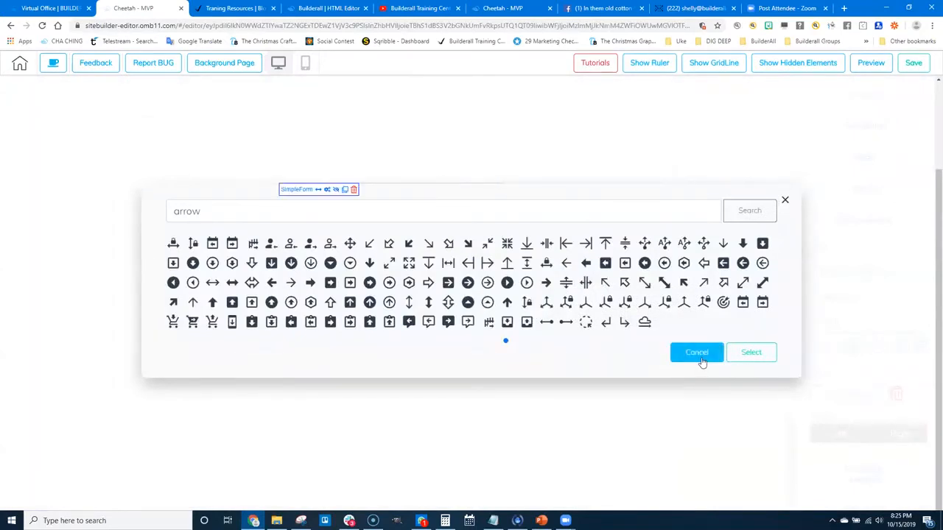
pyautogui.click(751, 353)
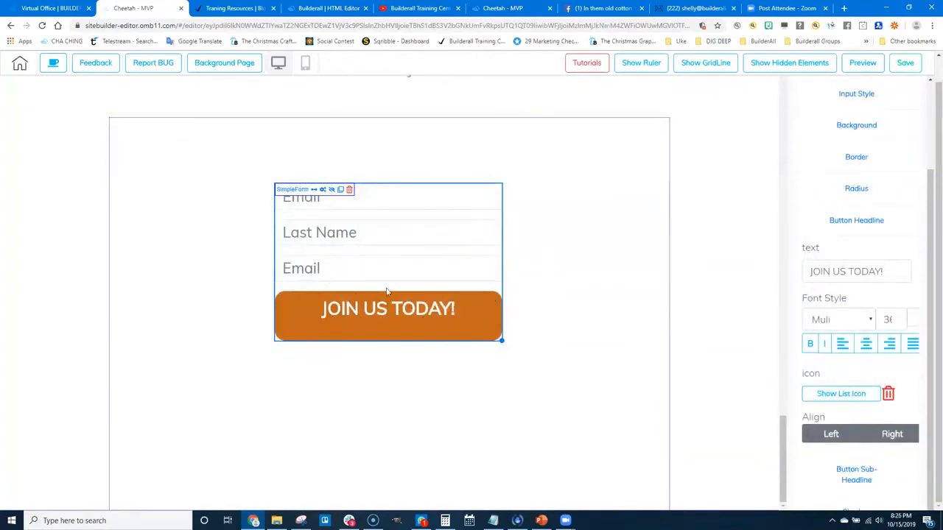
# - Align the headline icon to the left and insert a space before the JOIN US TODAY! text
pyautogui.click(830, 435)
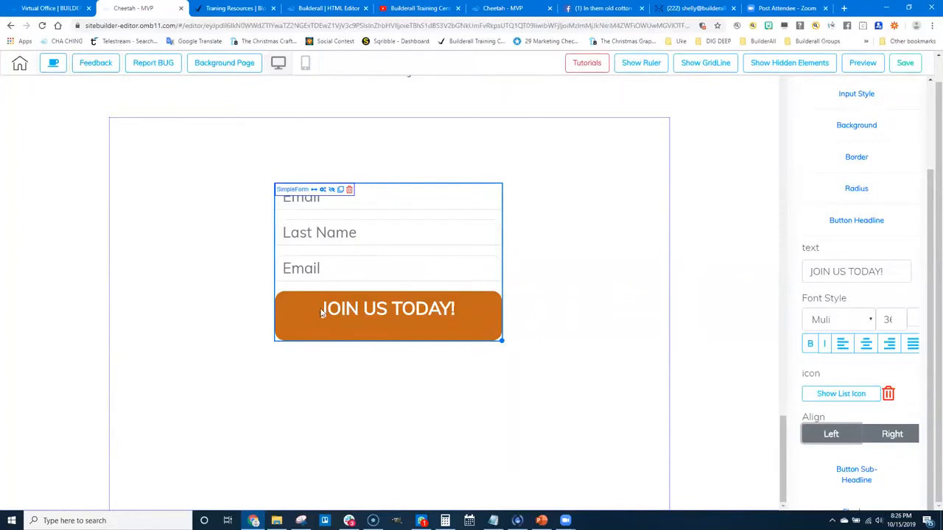
pyautogui.click(812, 271)
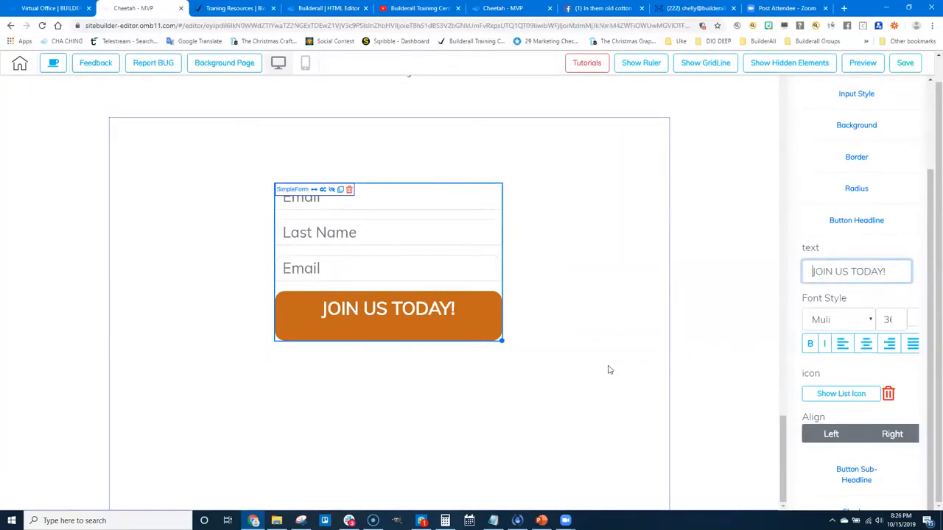
pyautogui.click(485, 263)
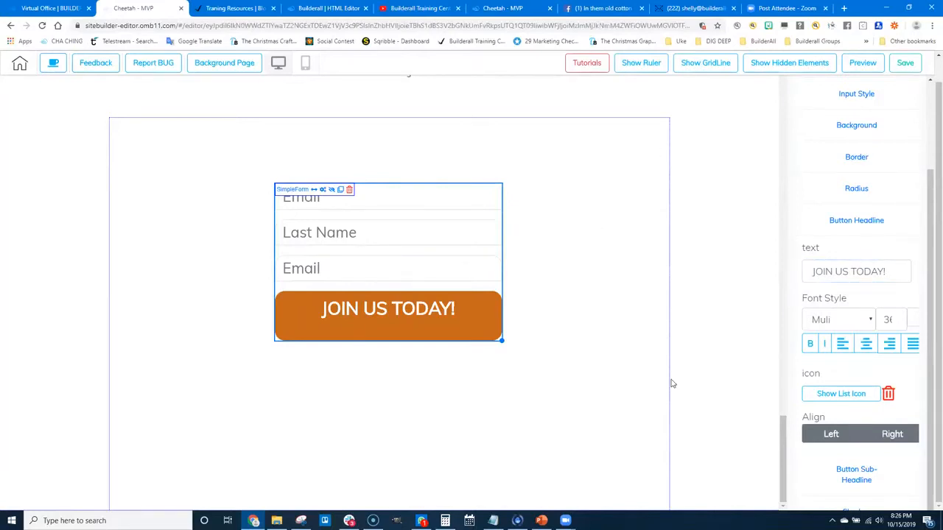
# - Enter "Limited Seats are Available" as the sub-headline text of the form's button
pyautogui.click(860, 477)
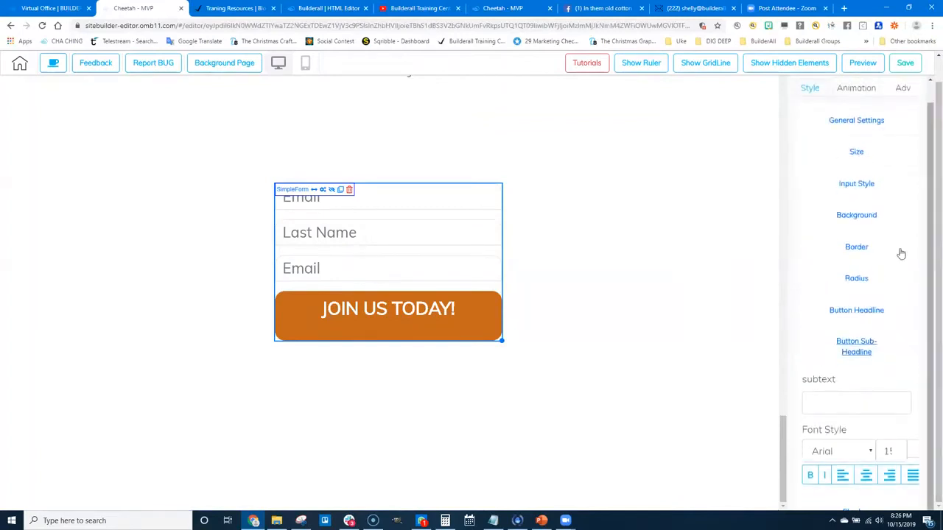
pyautogui.click(823, 405)
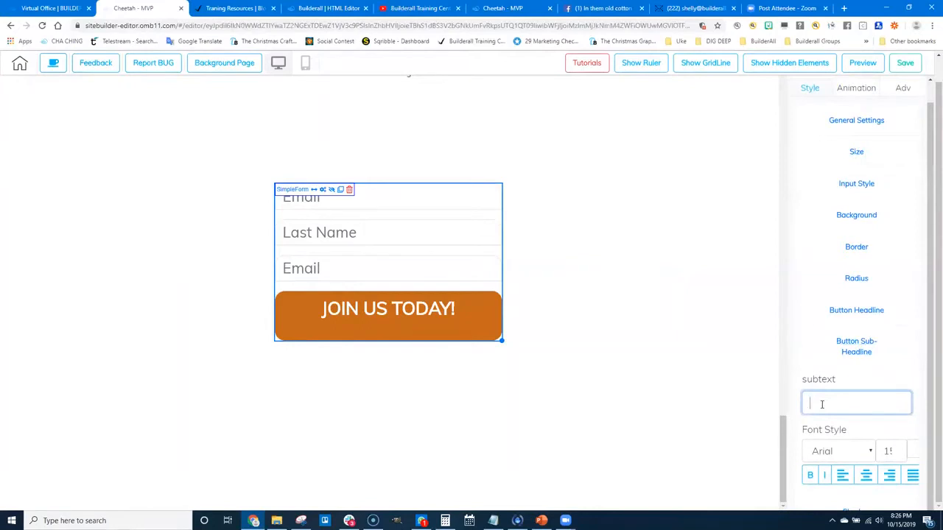
pyautogui.write('Limited Seats')
pyautogui.write(' are Available')
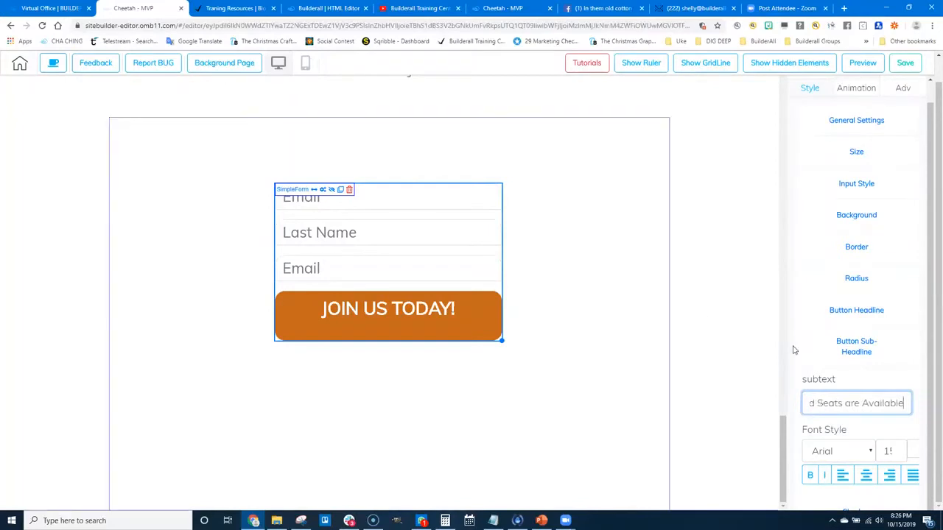
pyautogui.press('Tab')
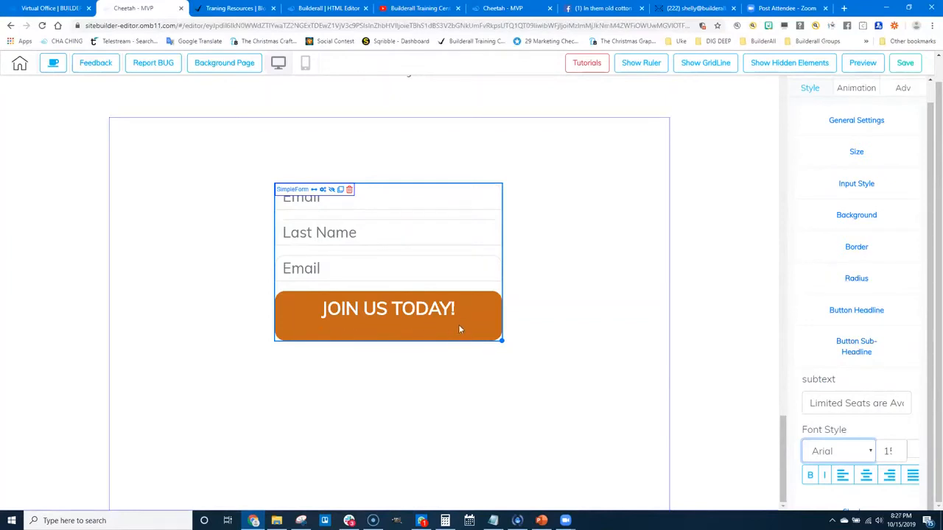
# - Set the text color of the button's sub-headline to white (FFFFFF)
pyautogui.click(913, 453)
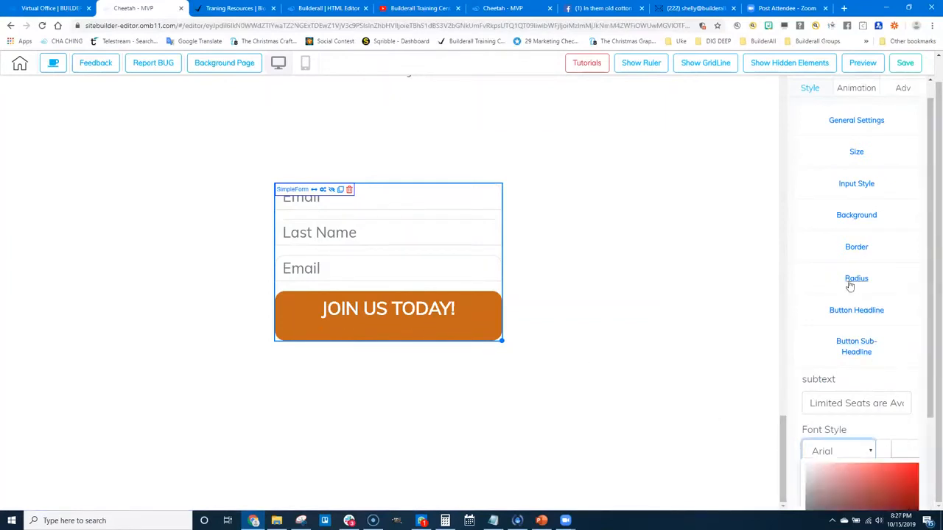
pyautogui.scroll(-2, 848, 413)
pyautogui.moveTo(833, 377); pyautogui.dragTo(802, 306)
pyautogui.click(806, 299)
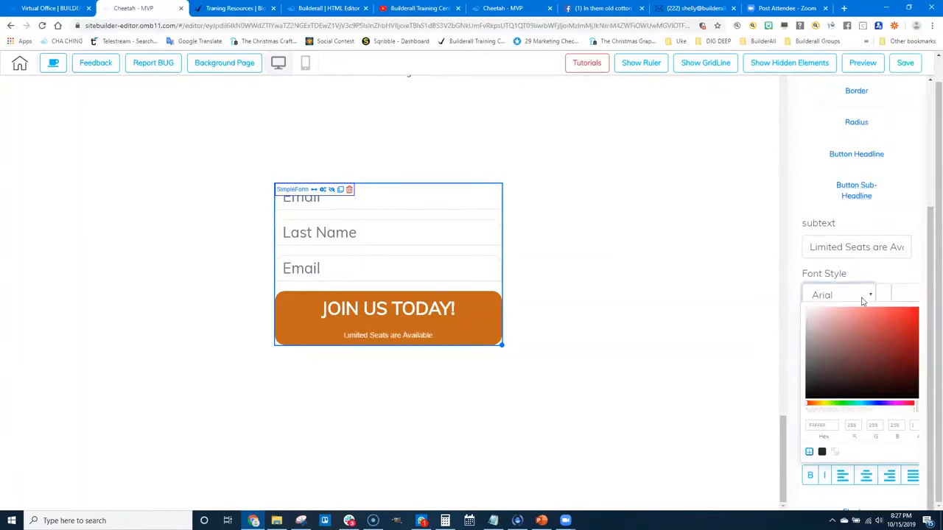
pyautogui.click(905, 296)
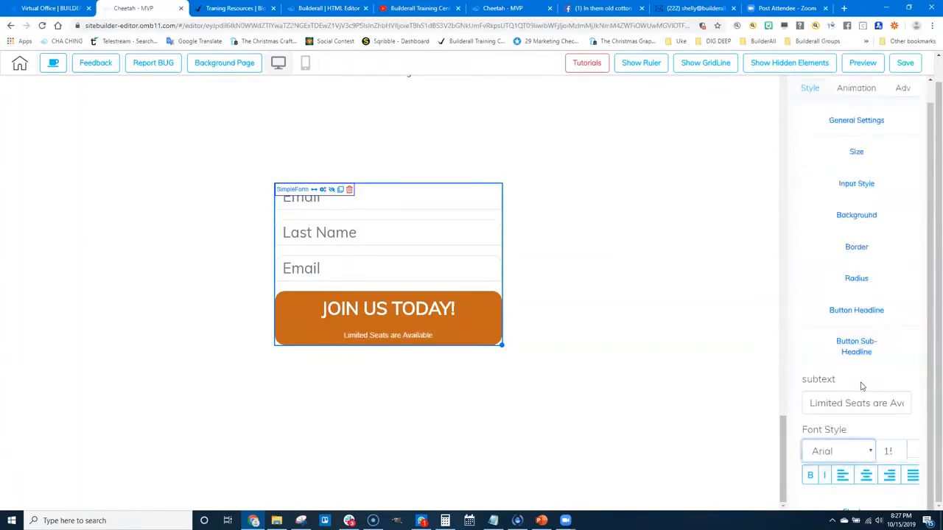
# - Increase the font size of the button's "Limited Seats are Available" sub-headline
pyautogui.click(896, 449)
pyautogui.click(896, 448)
pyautogui.click(896, 449)
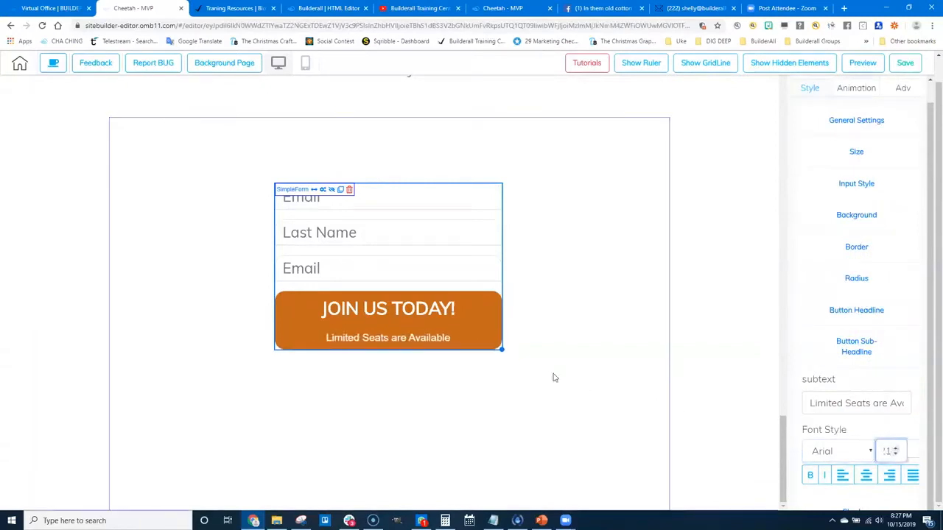
# - Review the button headline's settings, including its text color options, without changing them
pyautogui.click(856, 310)
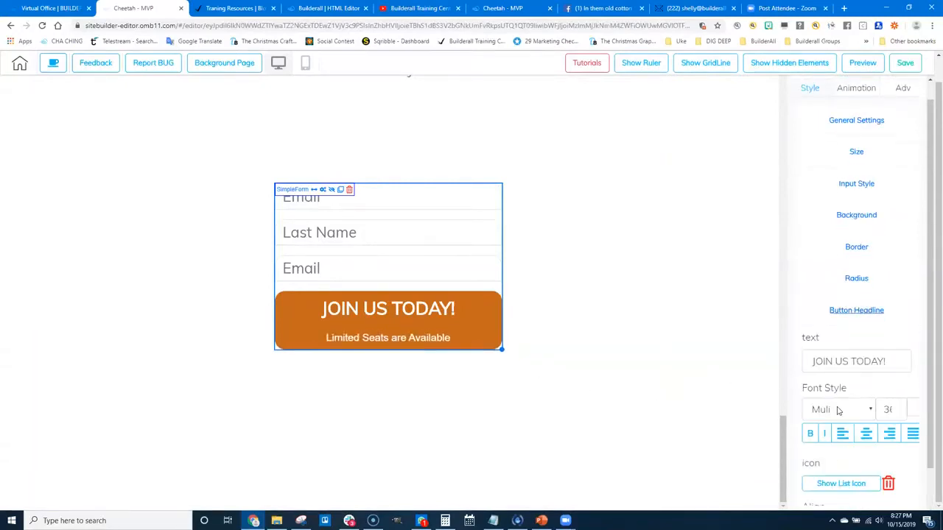
pyautogui.scroll(-2, 858, 428)
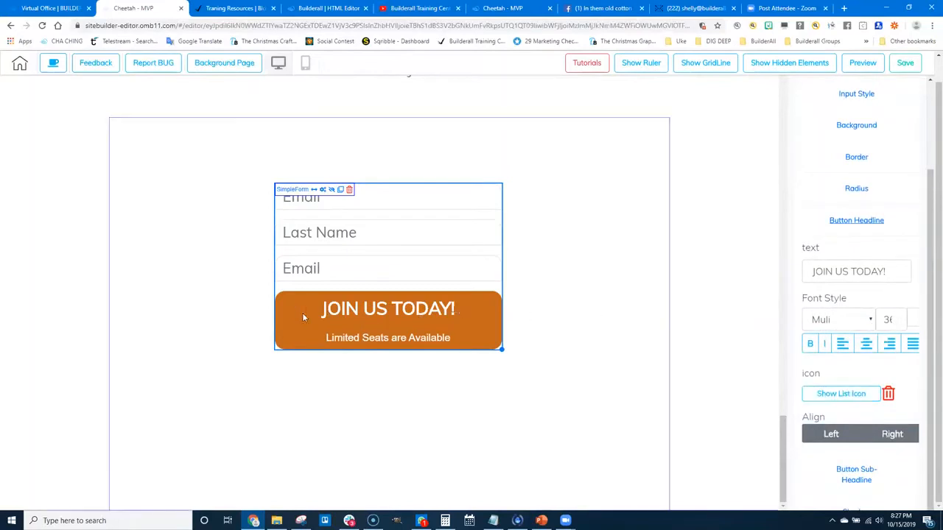
pyautogui.click(910, 320)
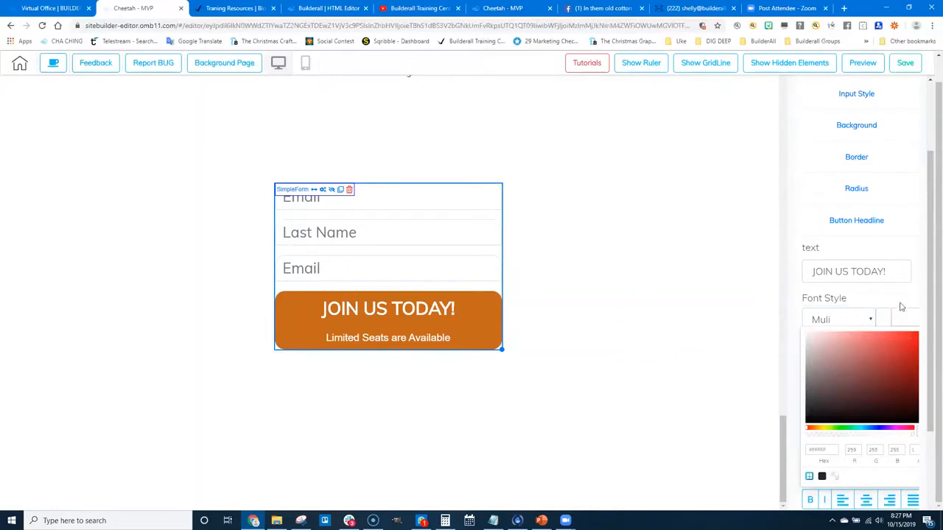
pyautogui.click(908, 322)
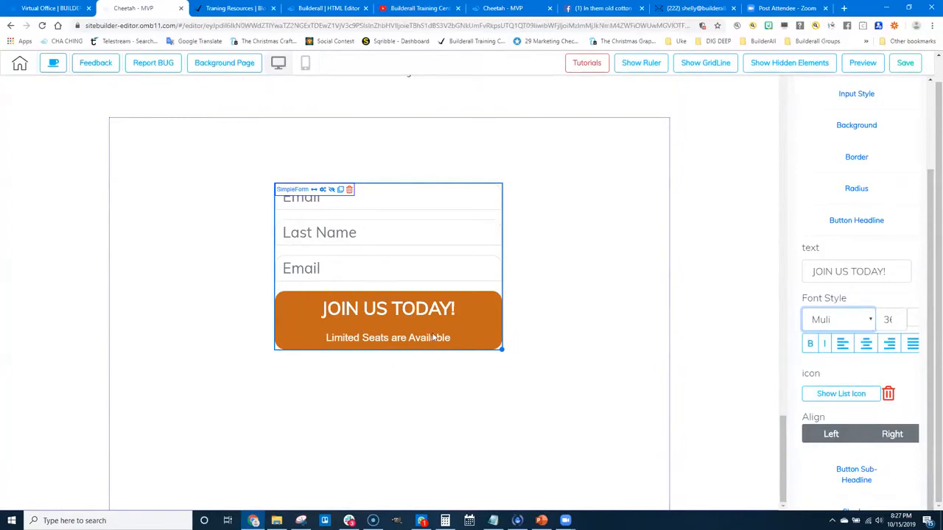
# - Check the finished form and its button in the page preview and return to the editor
pyautogui.scroll(1, 479, 322)
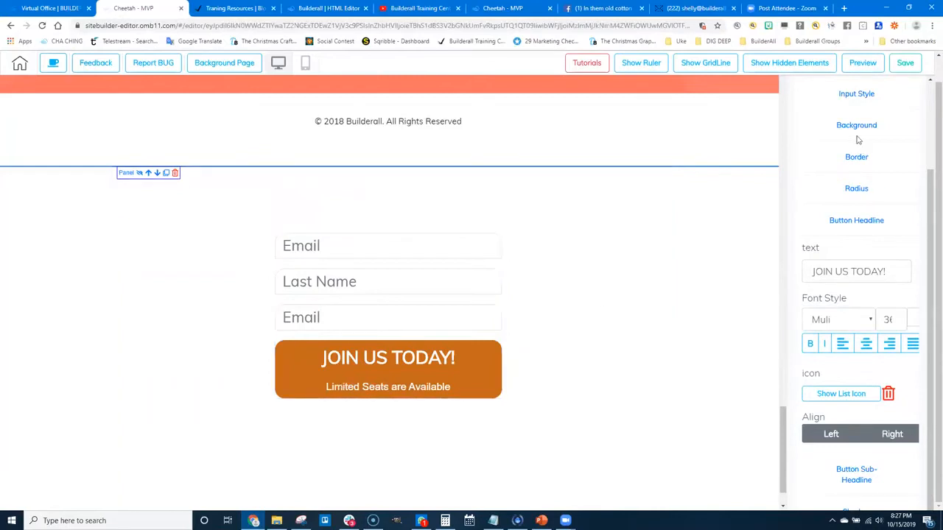
pyautogui.click(863, 62)
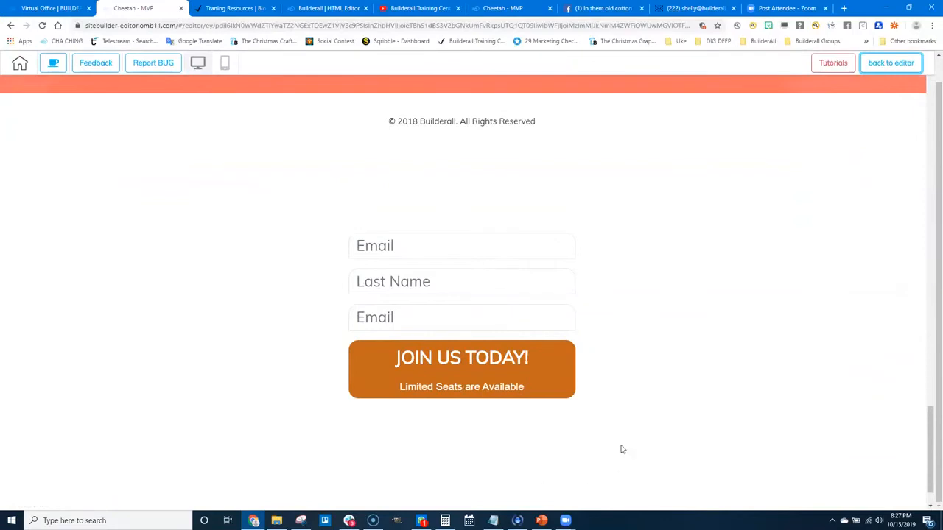
pyautogui.click(882, 66)
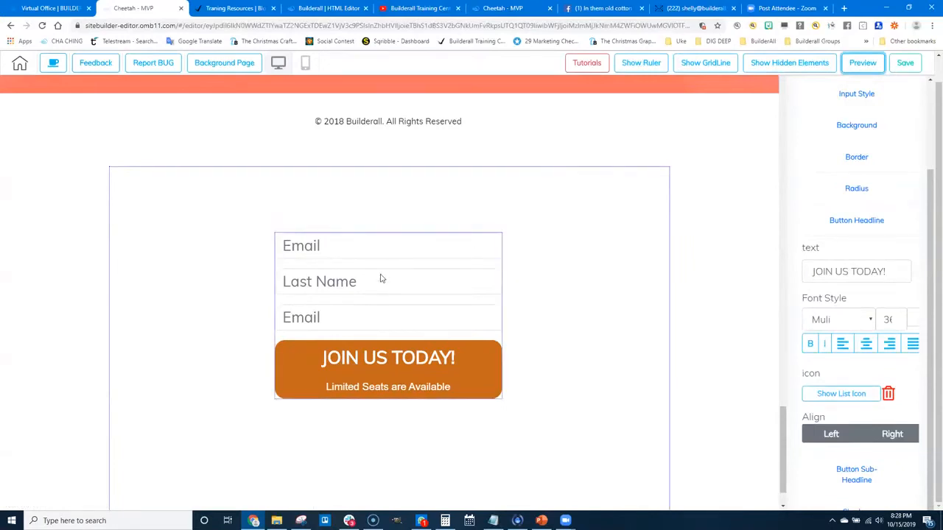
# - Switch to the mobile layout and hide the SimpleForm at the end of the page
pyautogui.click(305, 63)
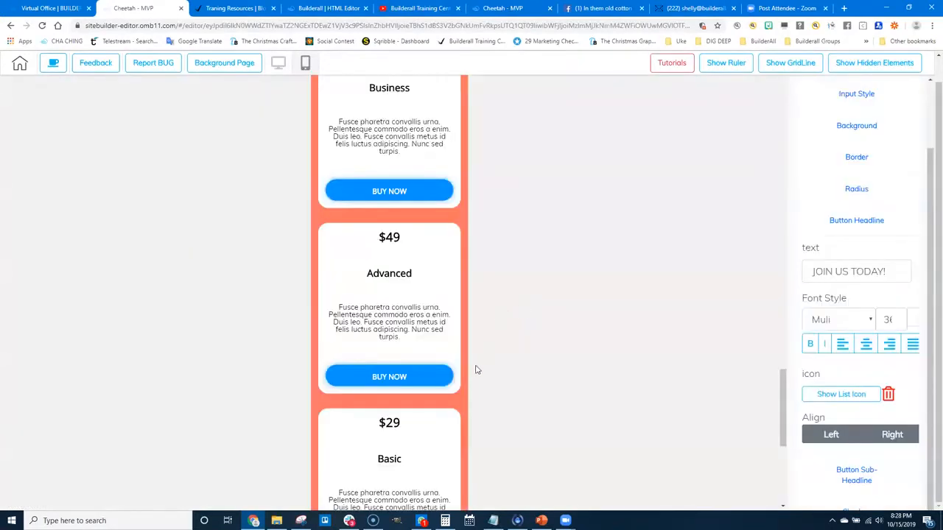
pyautogui.scroll(-5, 437, 396)
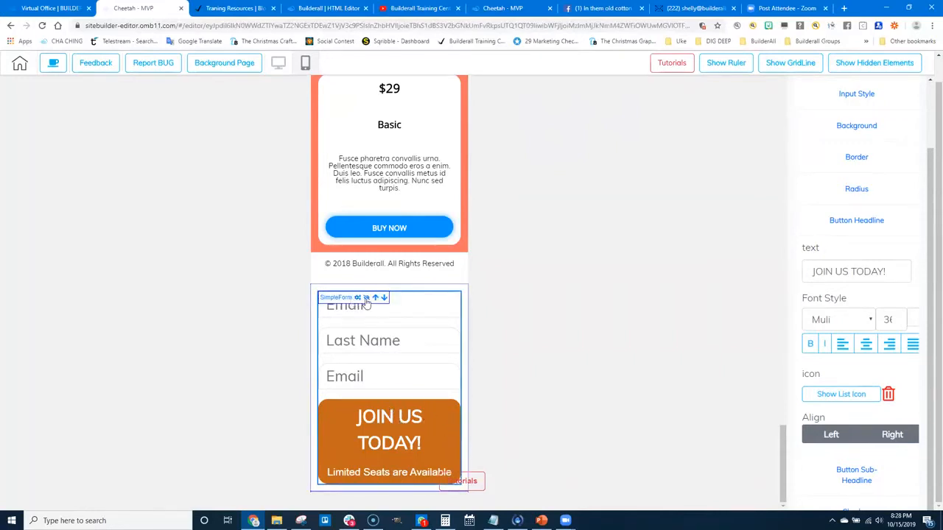
pyautogui.click(366, 298)
pyautogui.scroll(3, 596, 393)
pyautogui.scroll(1, 890, 258)
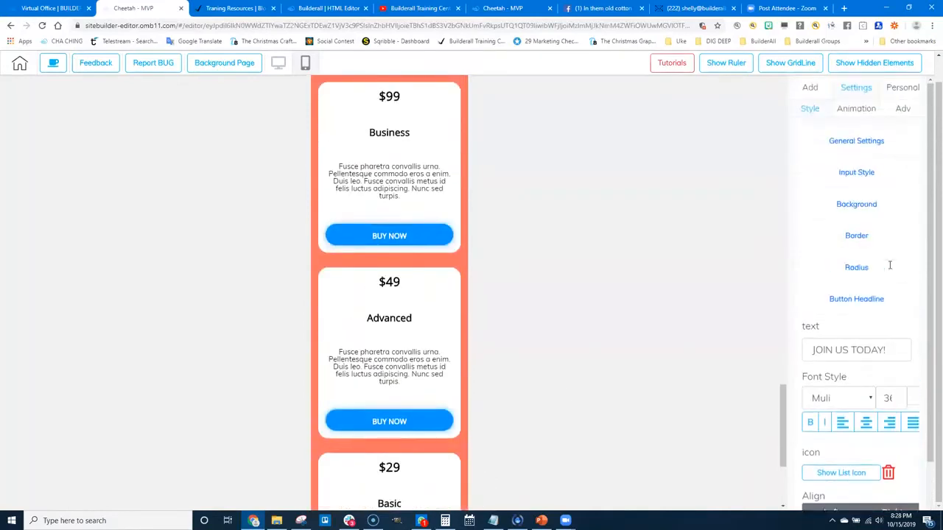
pyautogui.scroll(1, 437, 410)
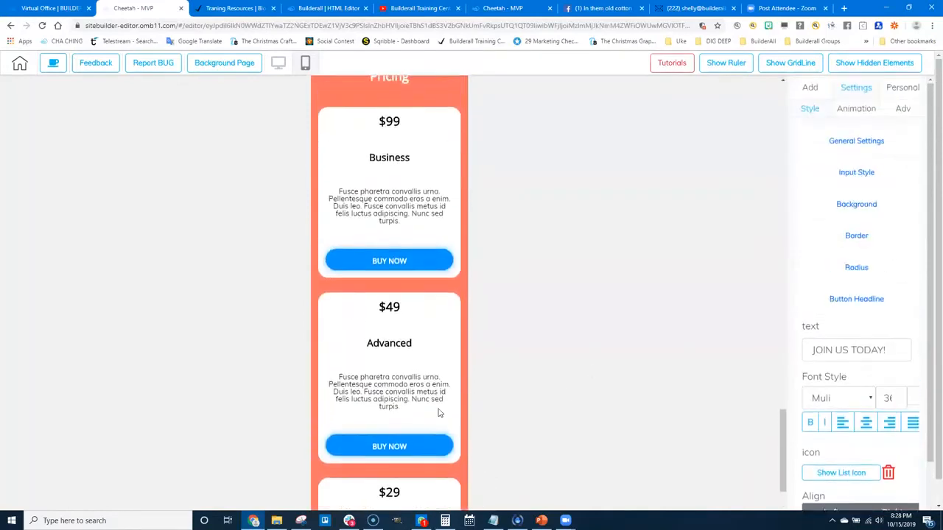
# - Add a blank panel at the end of the page in the mobile layout
pyautogui.click(810, 88)
pyautogui.scroll(-3, 431, 411)
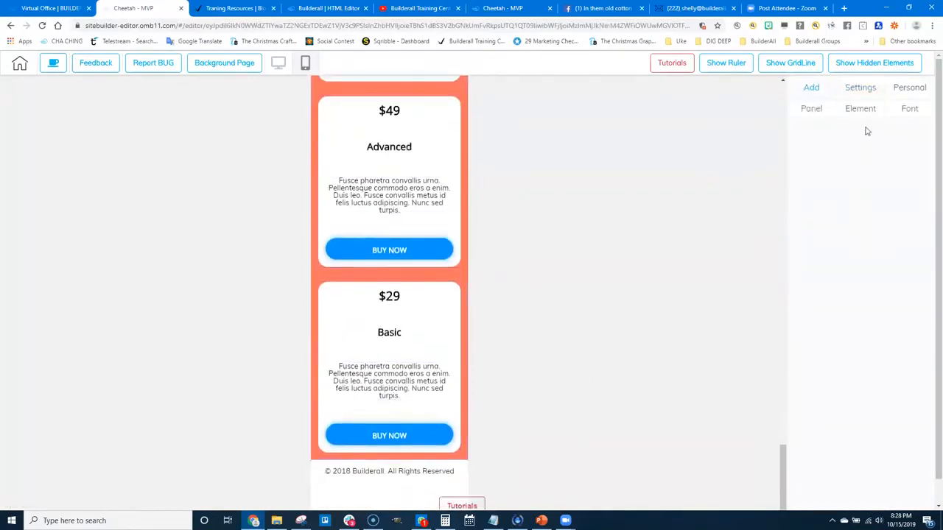
pyautogui.click(811, 109)
pyautogui.scroll(-1, 614, 310)
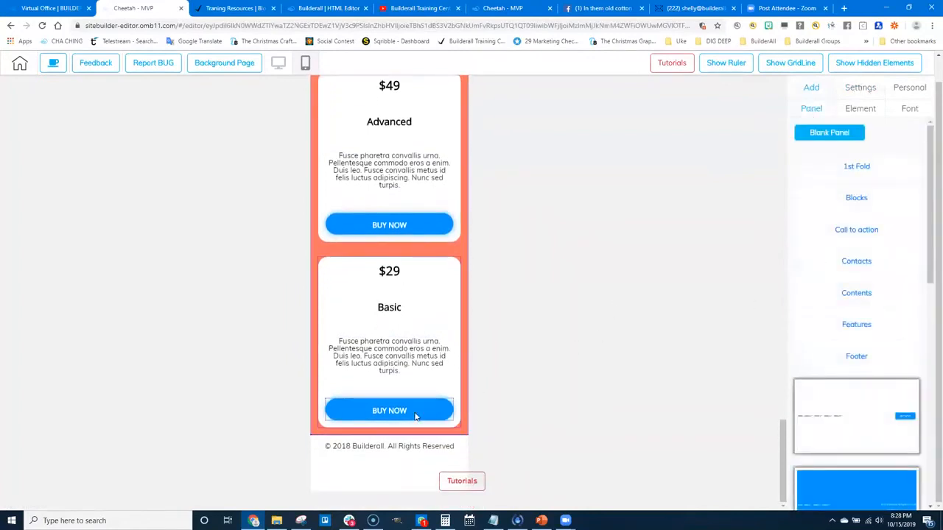
pyautogui.click(856, 109)
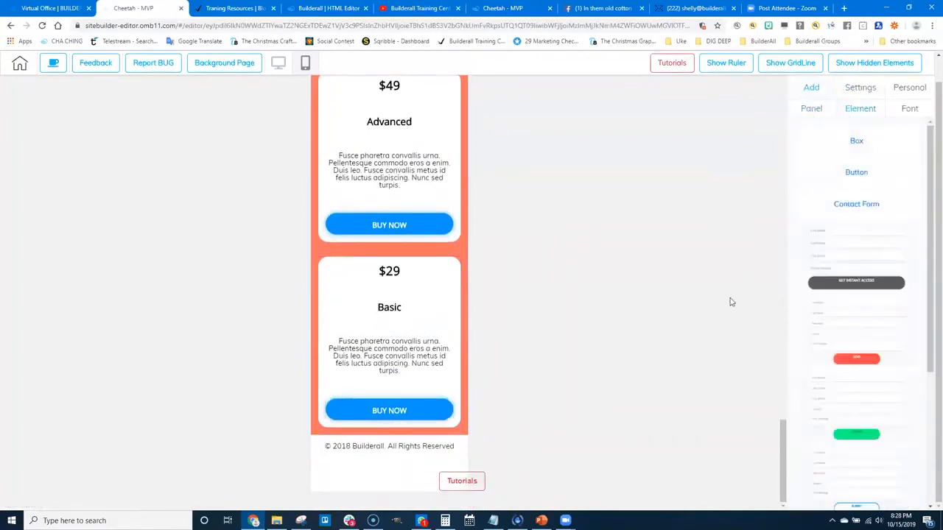
pyautogui.click(811, 109)
pyautogui.click(830, 134)
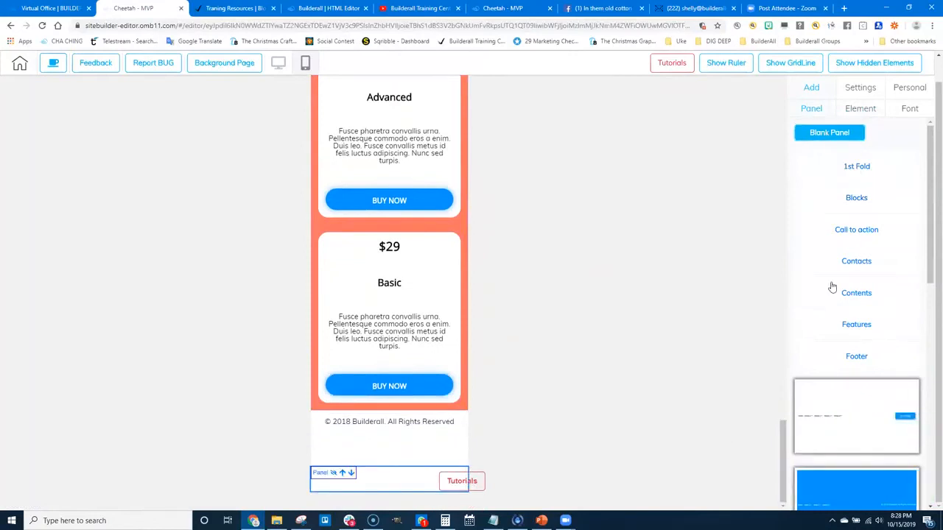
# - Try to place a ready-made contact form element in the new blank panel of the mobile layout
pyautogui.click(863, 110)
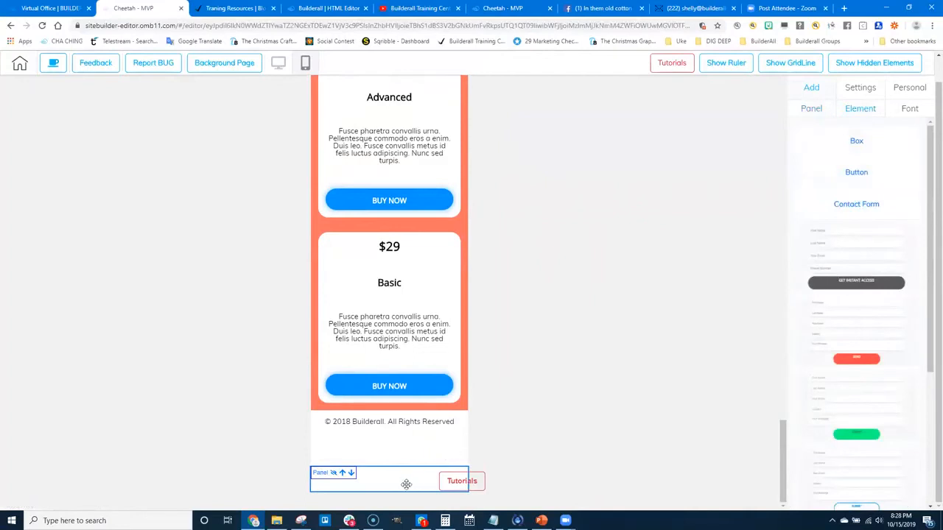
pyautogui.moveTo(836, 272); pyautogui.dragTo(395, 485)
pyautogui.scroll(2, 837, 291)
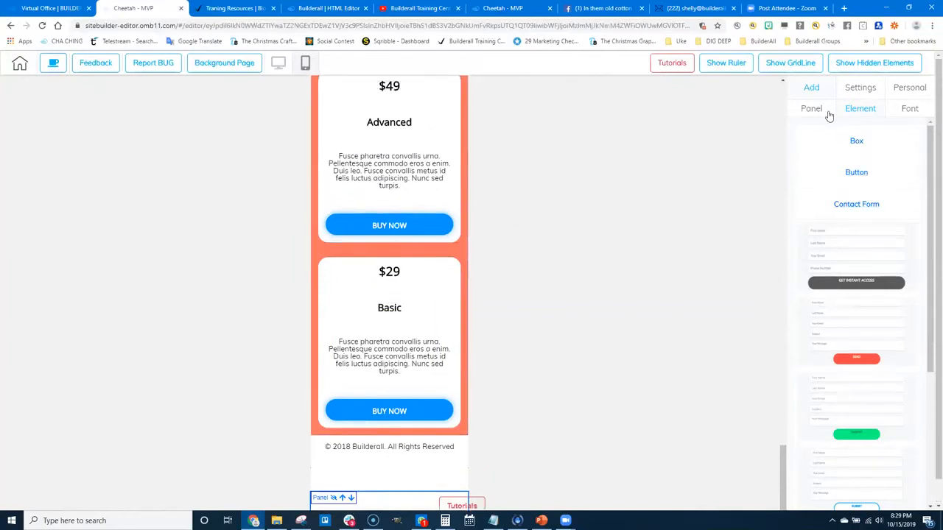
pyautogui.scroll(-1, 398, 440)
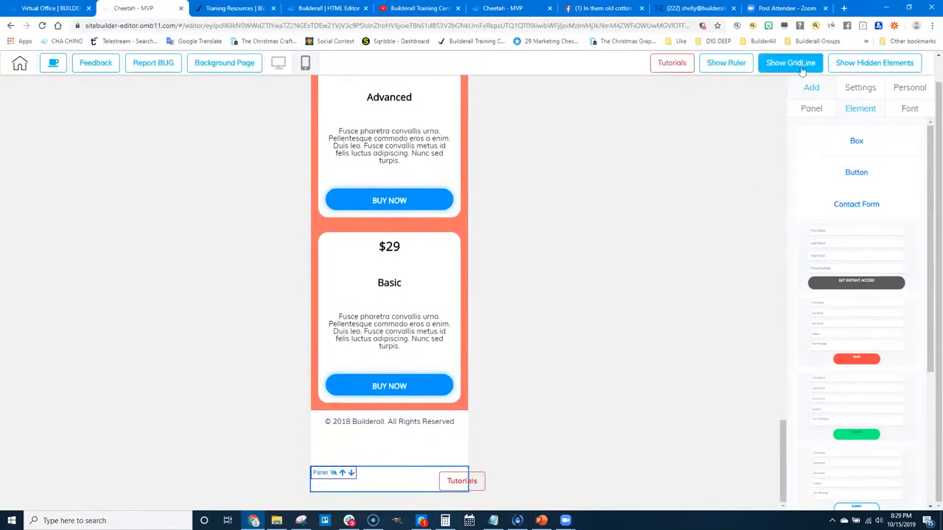
# - Unhide the SimpleFormComponent in the mobile layout, select the form and close the list of hidden elements
pyautogui.click(860, 65)
pyautogui.moveTo(755, 266)
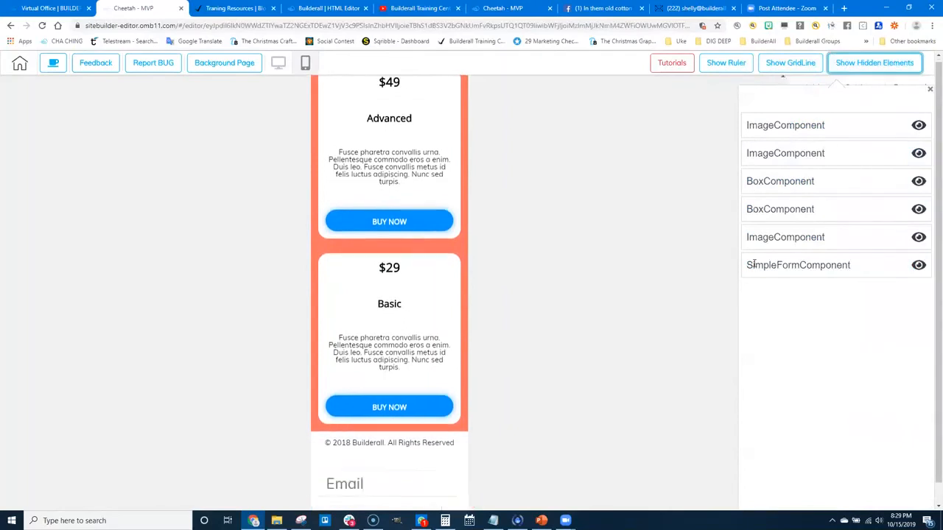
pyautogui.click(919, 266)
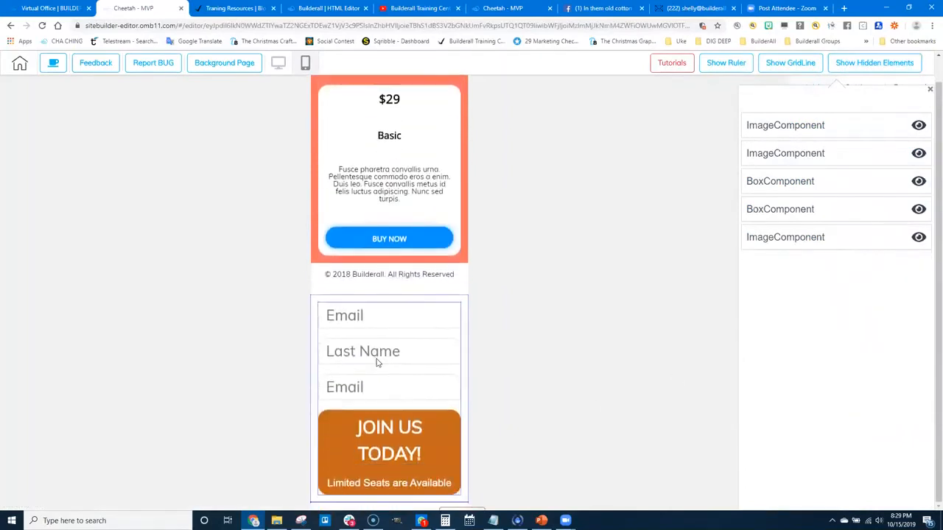
pyautogui.click(376, 362)
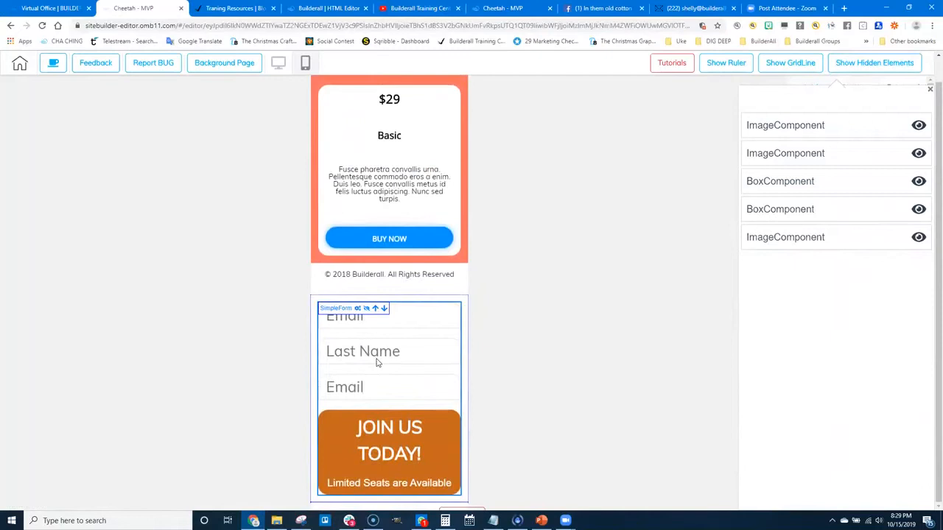
pyautogui.click(875, 63)
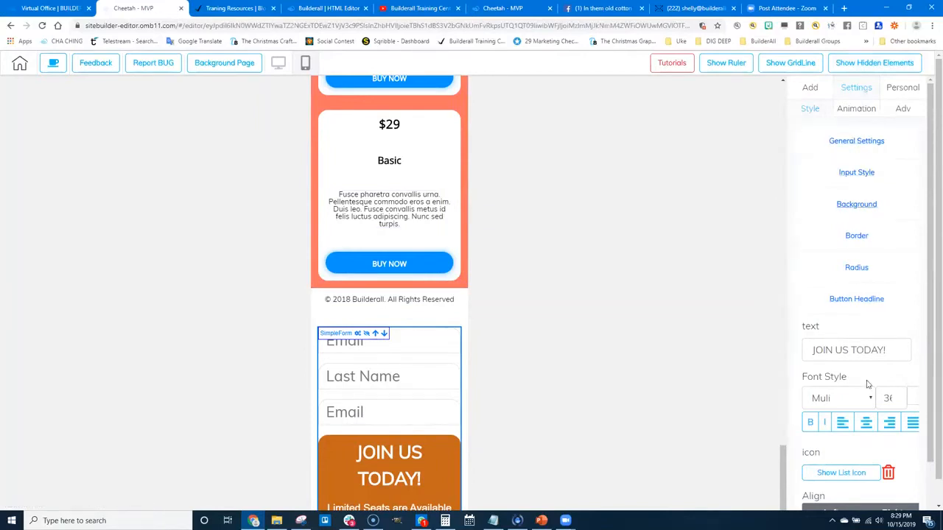
# - Examine the mobile form's advanced layer and padding settings
pyautogui.click(866, 423)
pyautogui.click(901, 112)
pyautogui.scroll(-1, 419, 436)
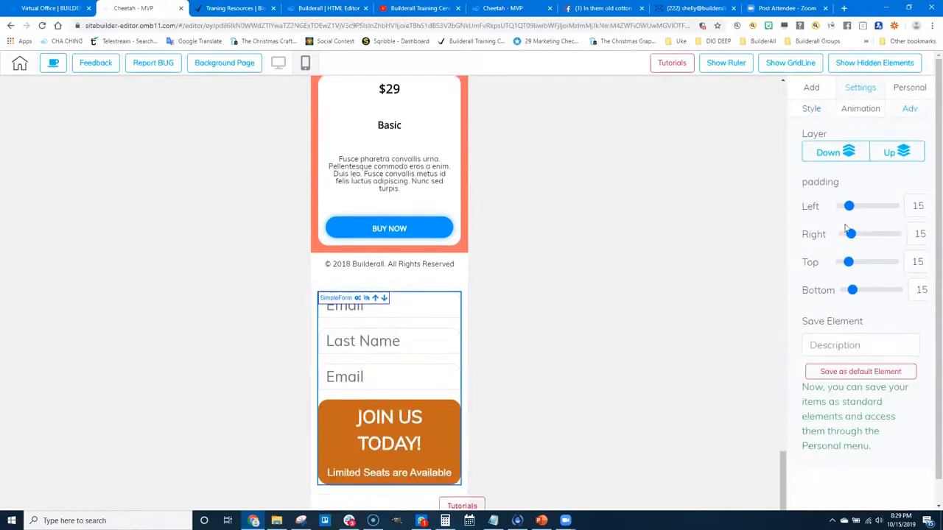
pyautogui.moveTo(850, 214); pyautogui.dragTo(844, 290)
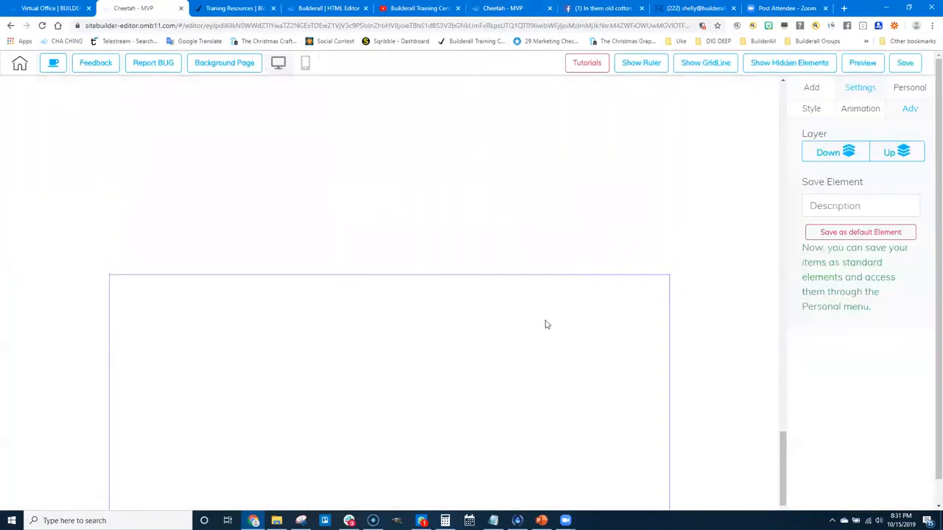
# - Unhide the SimpleFormComponent in the desktop layout, select the form and close the list of hidden elements
pyautogui.scroll(-2, 545, 354)
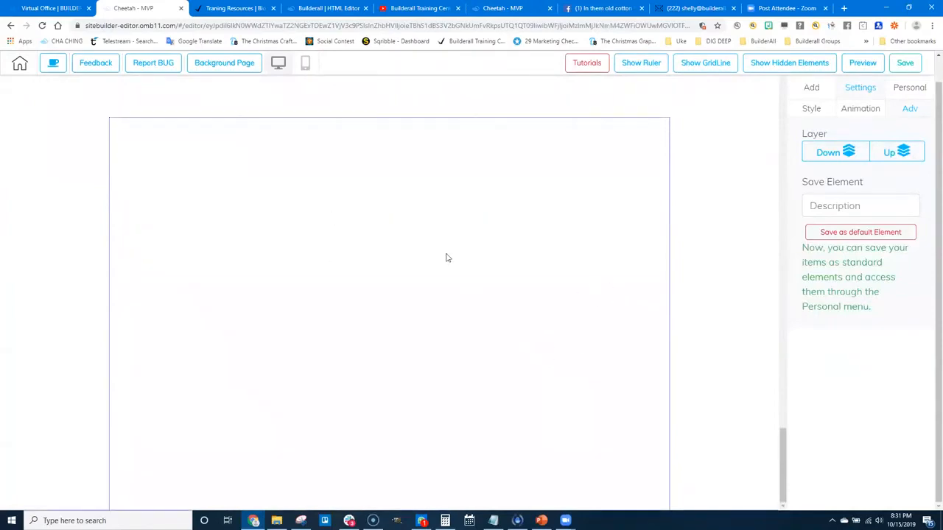
pyautogui.scroll(-10, 446, 258)
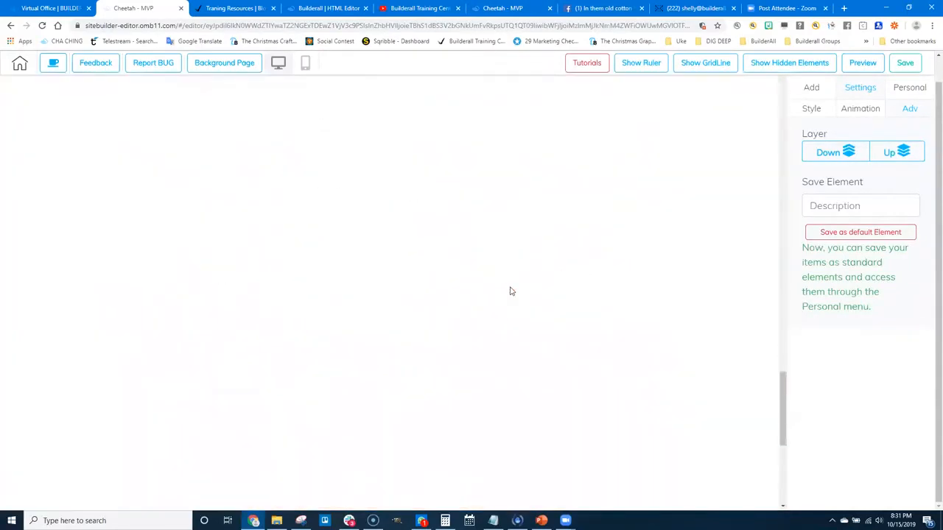
pyautogui.click(788, 63)
pyautogui.click(916, 126)
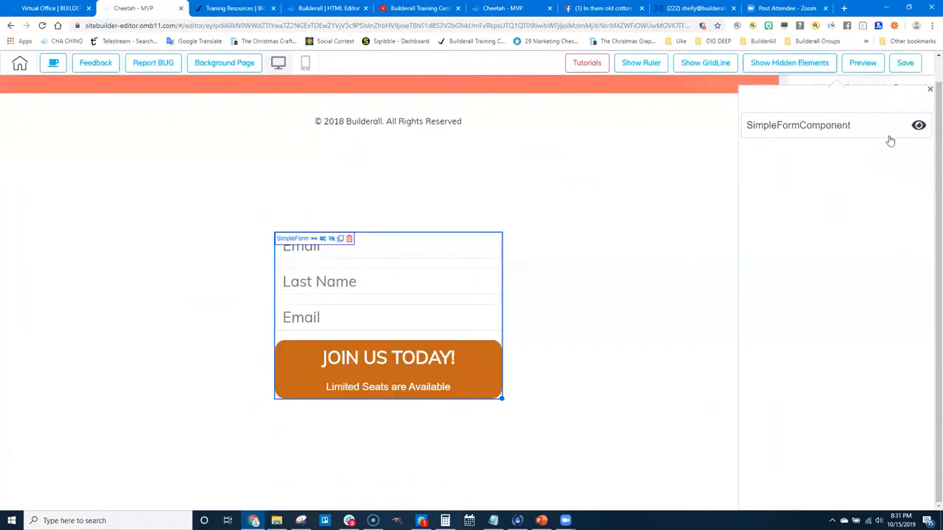
pyautogui.click(414, 357)
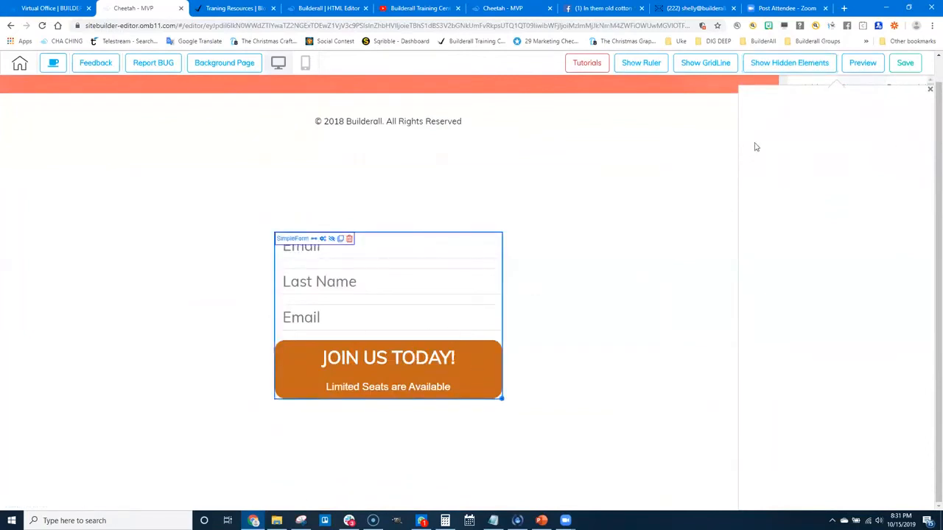
pyautogui.click(811, 71)
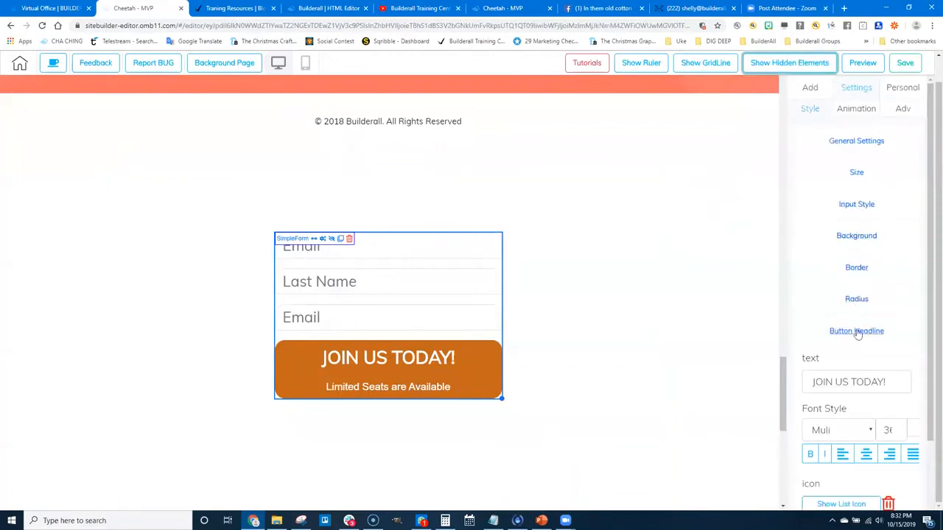
# - Review the form's general settings and its button width setting
pyautogui.click(857, 145)
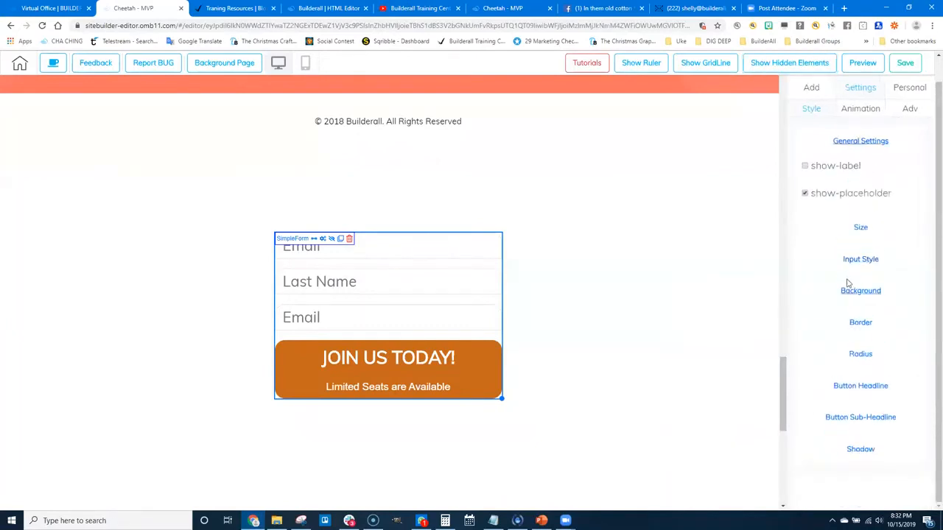
pyautogui.click(860, 229)
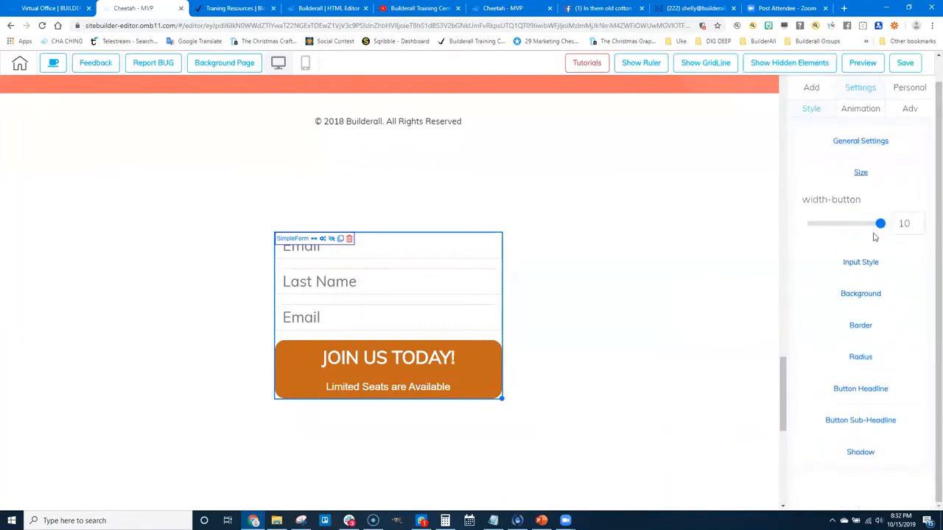
pyautogui.moveTo(880, 226)
pyautogui.mouseDown()
pyautogui.moveTo(820, 225)
pyautogui.moveTo(886, 226)
pyautogui.mouseUp()
# - Clear the button's sub-headline text so that only the headline remains on the button
pyautogui.click(862, 390)
pyautogui.scroll(-2, 862, 398)
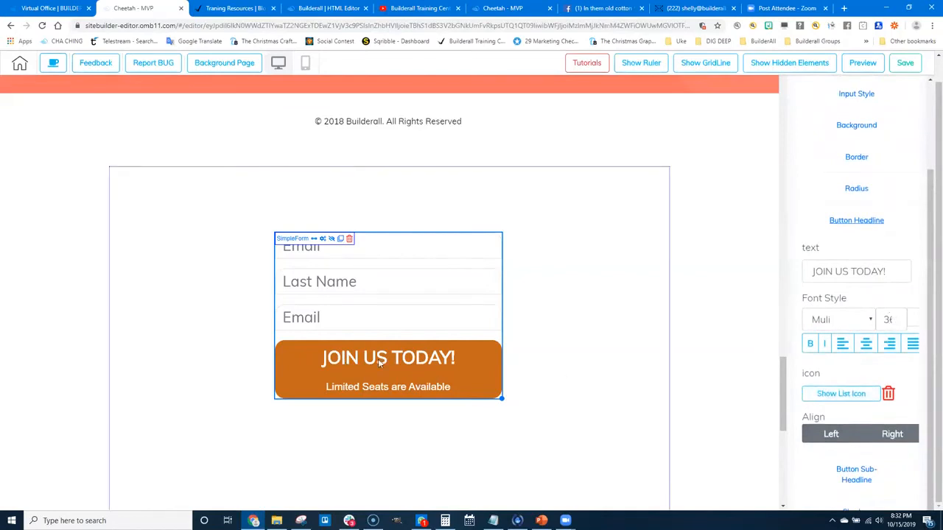
pyautogui.click(857, 475)
pyautogui.tripleClick(809, 403)
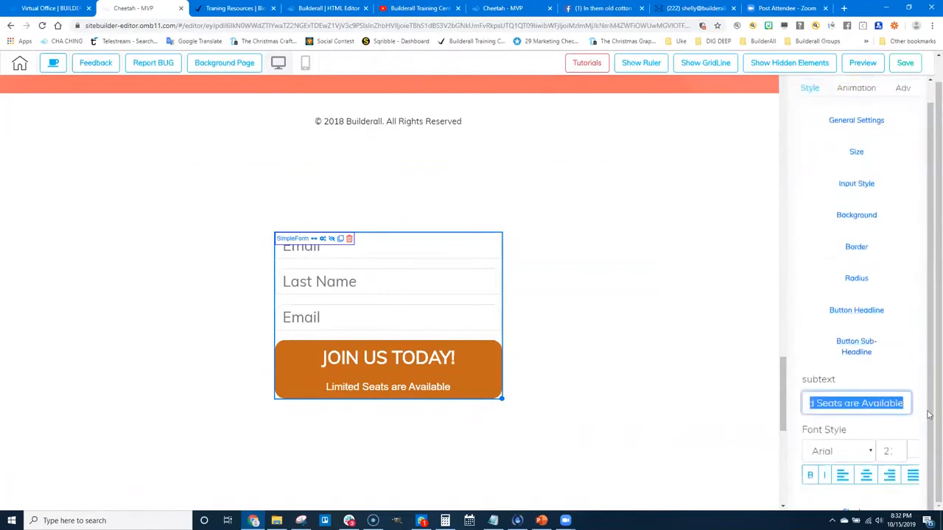
pyautogui.press('BackSpace')
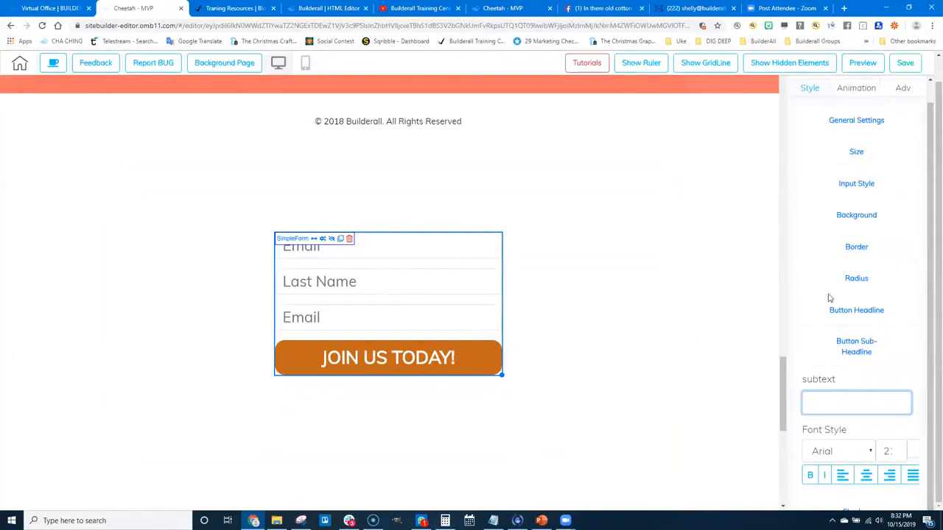
# - Reduce the font size of the "JOIN US TODAY!" button headline to 24
pyautogui.click(862, 186)
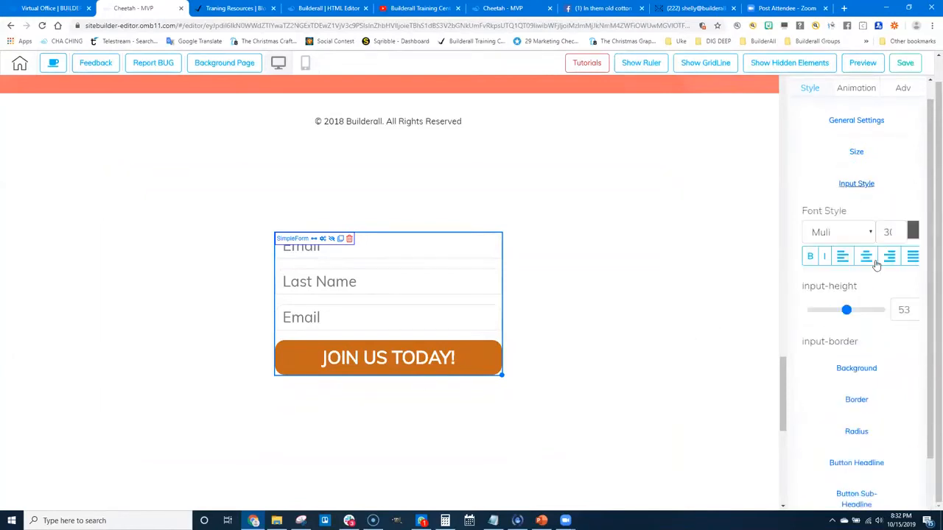
pyautogui.click(859, 185)
pyautogui.click(857, 336)
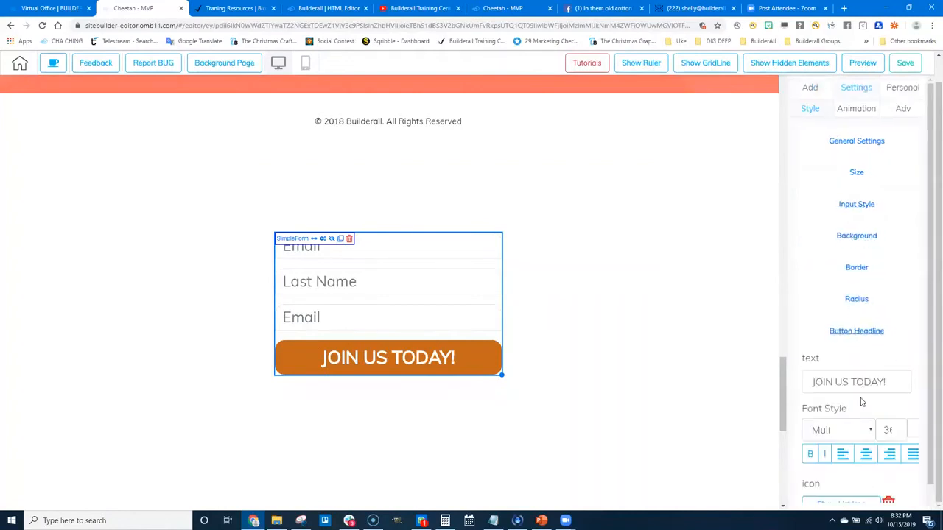
pyautogui.scroll(-3, 885, 338)
pyautogui.click(895, 335)
pyautogui.click(895, 335)
pyautogui.click(895, 335)
pyautogui.click(895, 335)
pyautogui.click(896, 335)
pyautogui.click(896, 335)
pyautogui.click(896, 336)
pyautogui.click(895, 335)
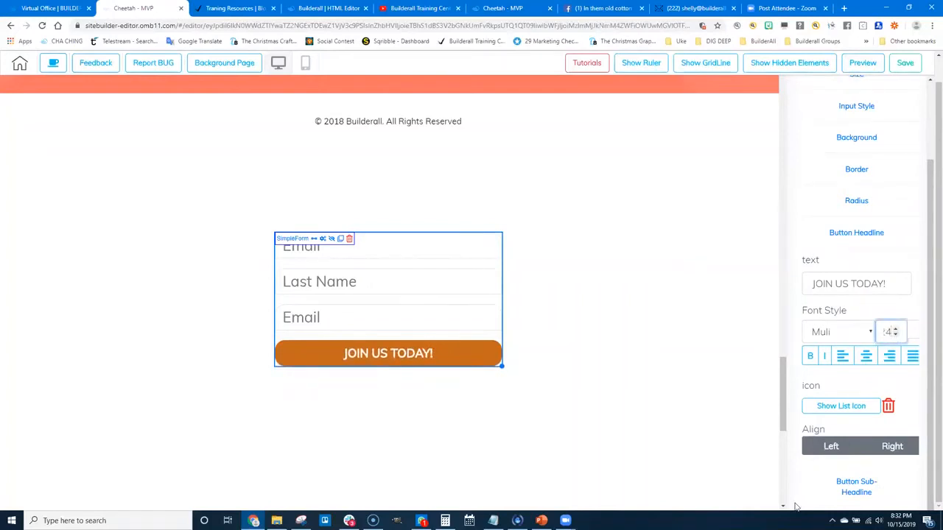
# - Try a wider border on the form's button and return the border width to 0
pyautogui.scroll(3, 882, 255)
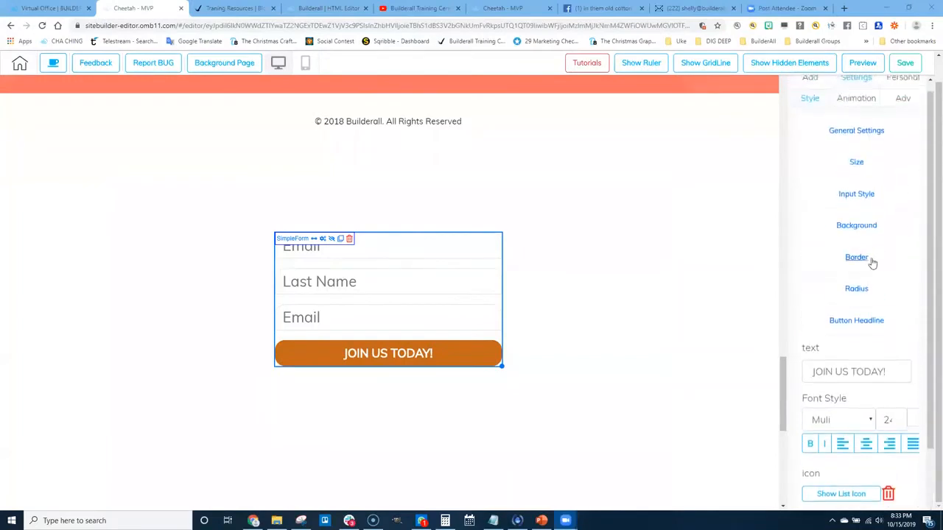
pyautogui.click(856, 204)
pyautogui.scroll(-3, 840, 364)
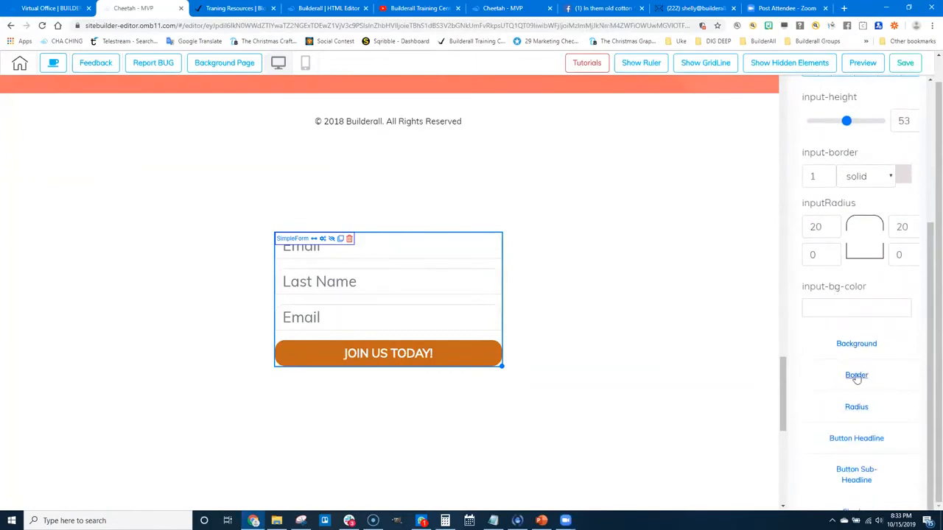
pyautogui.click(856, 376)
pyautogui.click(825, 317)
pyautogui.click(826, 317)
pyautogui.click(826, 324)
pyautogui.click(825, 324)
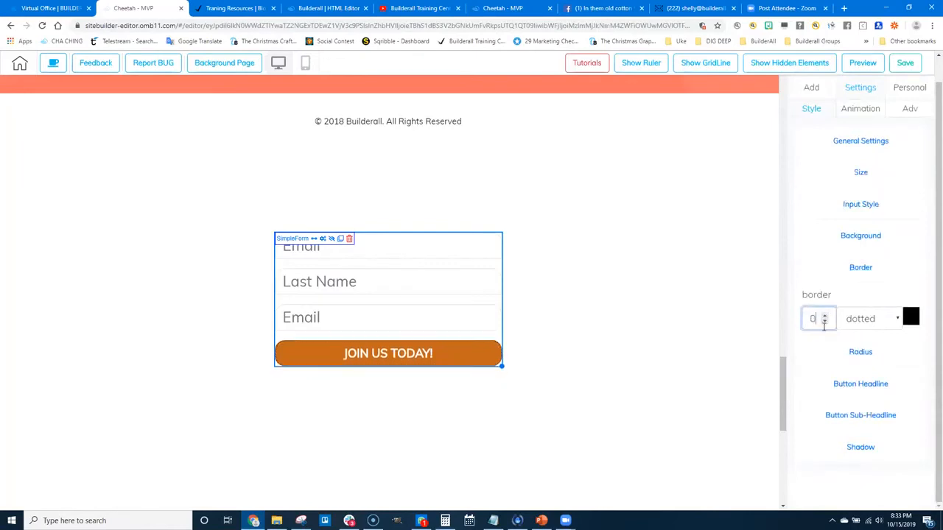
# - Give the form's input fields a solid border of width 3 in near-black, RGB 15, 15, 15
pyautogui.click(867, 207)
pyautogui.scroll(-3, 859, 379)
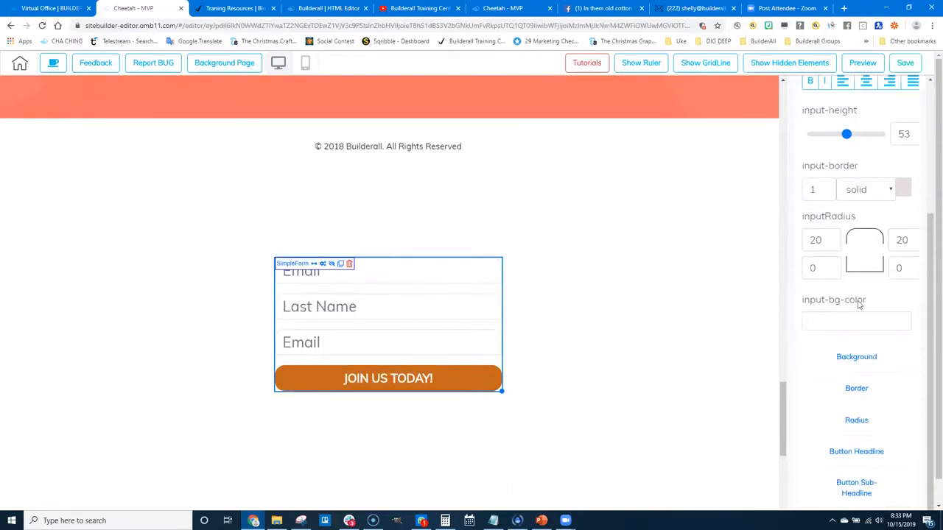
pyautogui.scroll(2, 849, 280)
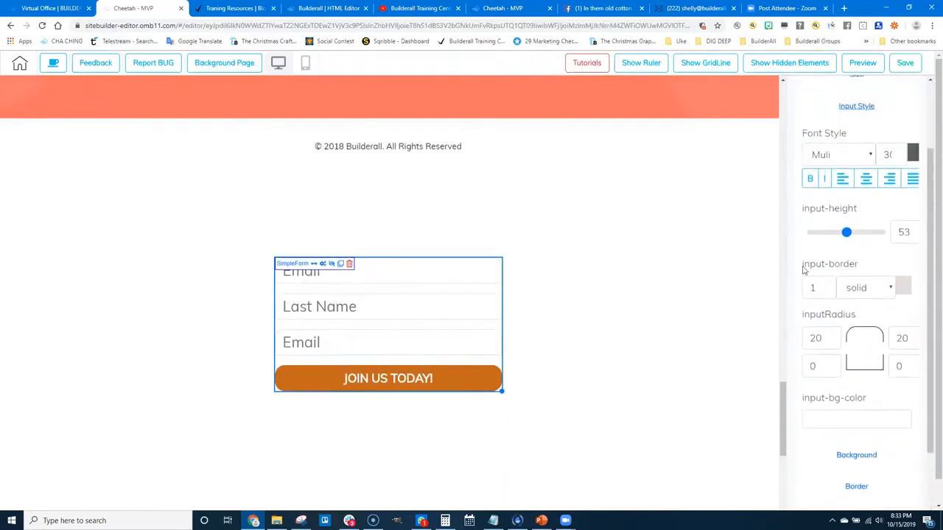
pyautogui.click(825, 286)
pyautogui.click(824, 286)
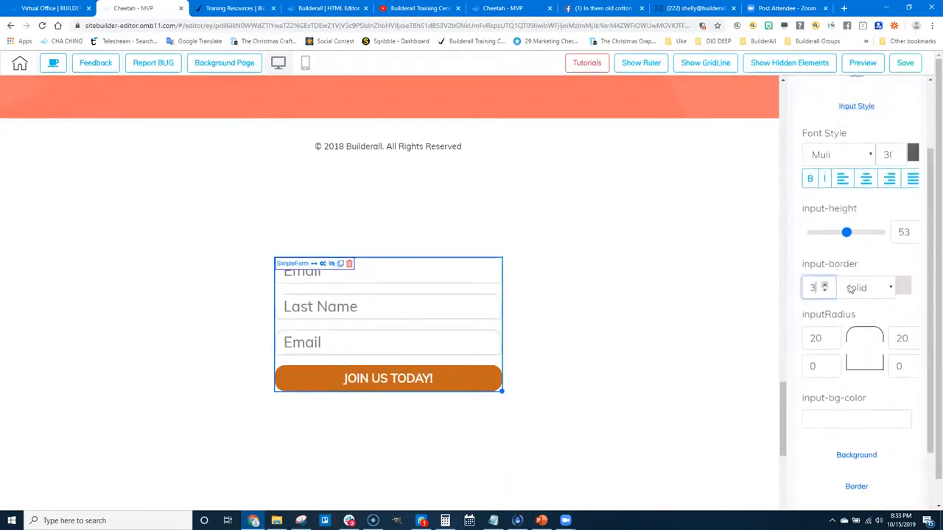
pyautogui.click(902, 288)
pyautogui.moveTo(797, 315); pyautogui.dragTo(792, 389)
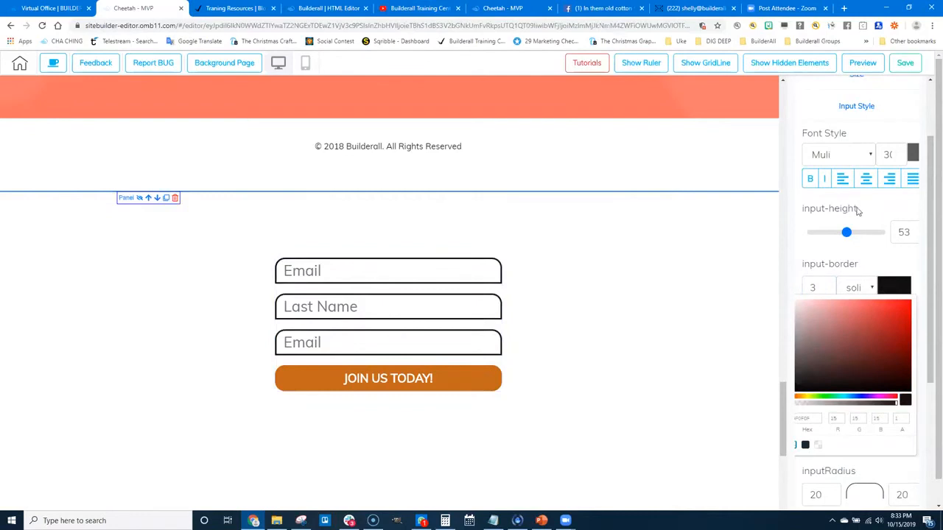
# - Increase the height of the form's input fields to 57 and continue making them taller
pyautogui.scroll(1, 859, 236)
pyautogui.moveTo(847, 280)
pyautogui.mouseDown()
pyautogui.moveTo(863, 283)
pyautogui.moveTo(851, 284)
pyautogui.mouseUp()
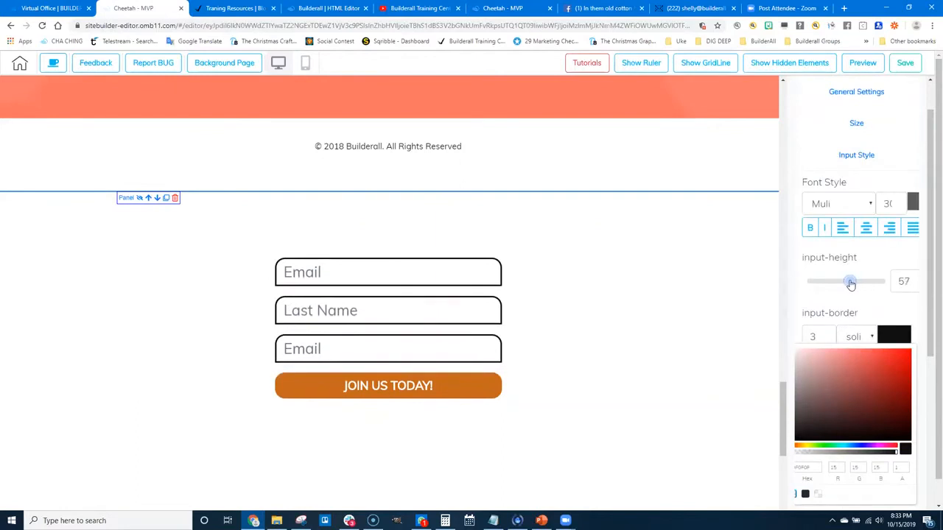
pyautogui.click(447, 301)
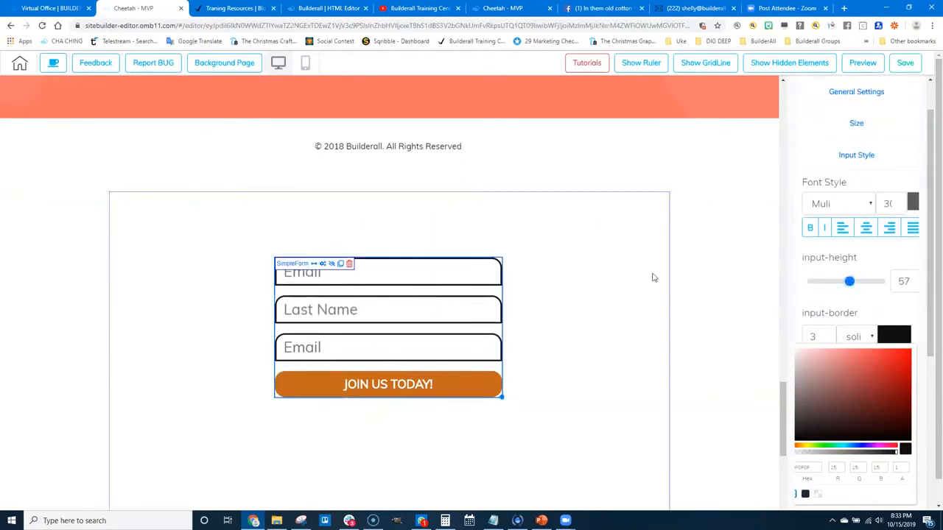
pyautogui.scroll(2, 804, 147)
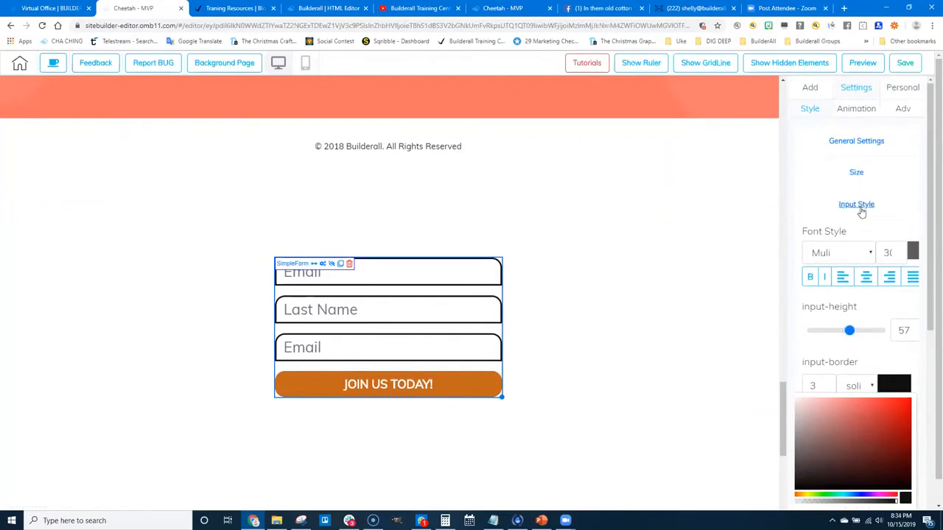
pyautogui.scroll(-2, 858, 210)
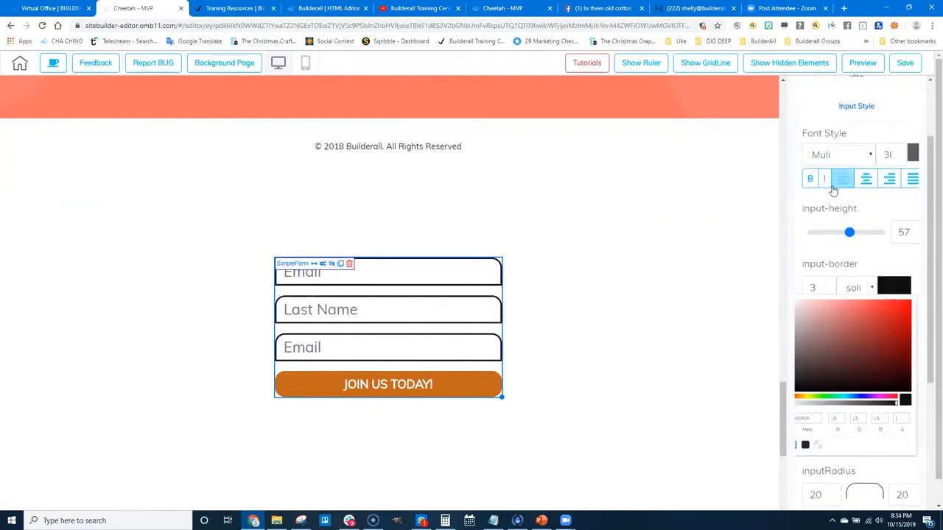
pyautogui.moveTo(849, 233)
pyautogui.mouseDown()
pyautogui.moveTo(835, 234)
pyautogui.moveTo(856, 232)
pyautogui.mouseUp()
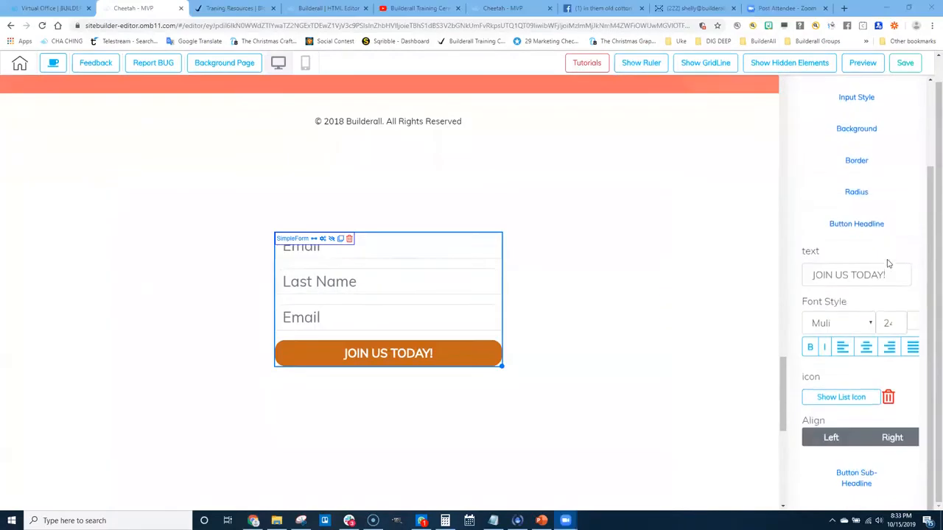
# - Try a wider dotted border on the form's button and return its width to 0
pyautogui.click(856, 204)
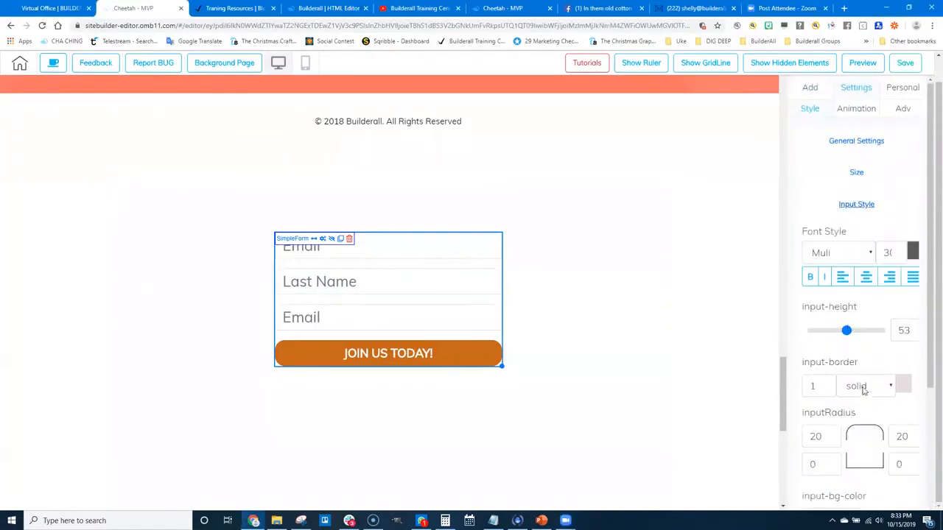
pyautogui.scroll(-3, 863, 390)
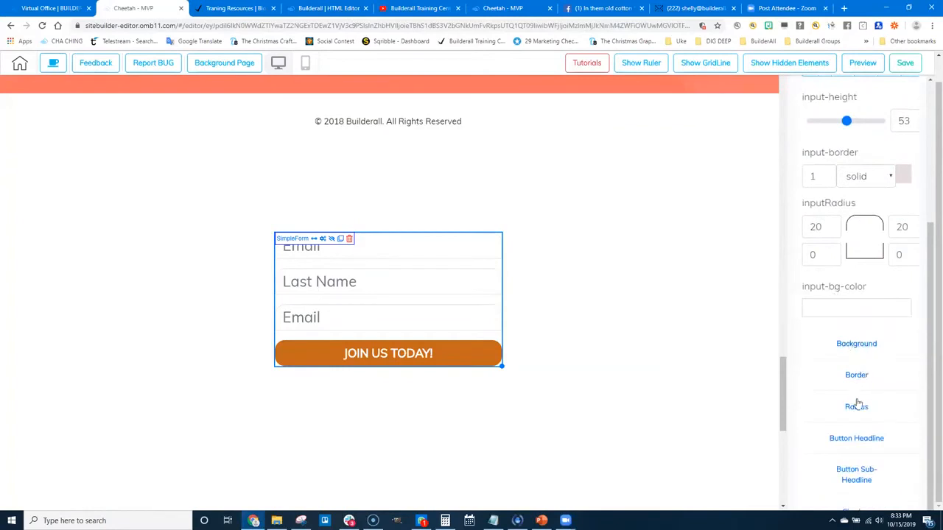
pyautogui.click(856, 376)
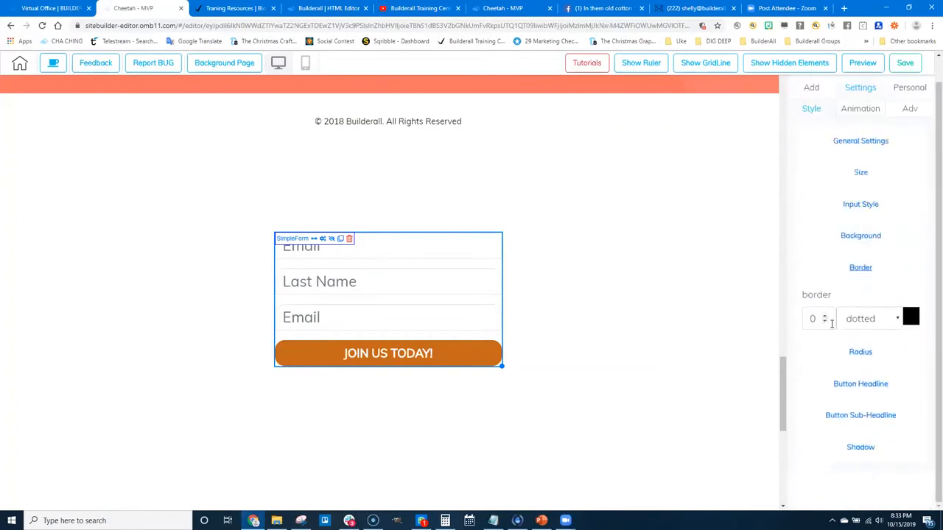
pyautogui.click(824, 319)
pyautogui.click(824, 319)
pyautogui.click(825, 319)
pyautogui.click(825, 322)
pyautogui.click(824, 322)
pyautogui.click(824, 322)
# - Set the input fields' border width to 3 and its colour to near-black, RGB 15, 15, 15
pyautogui.click(867, 206)
pyautogui.scroll(-2, 871, 354)
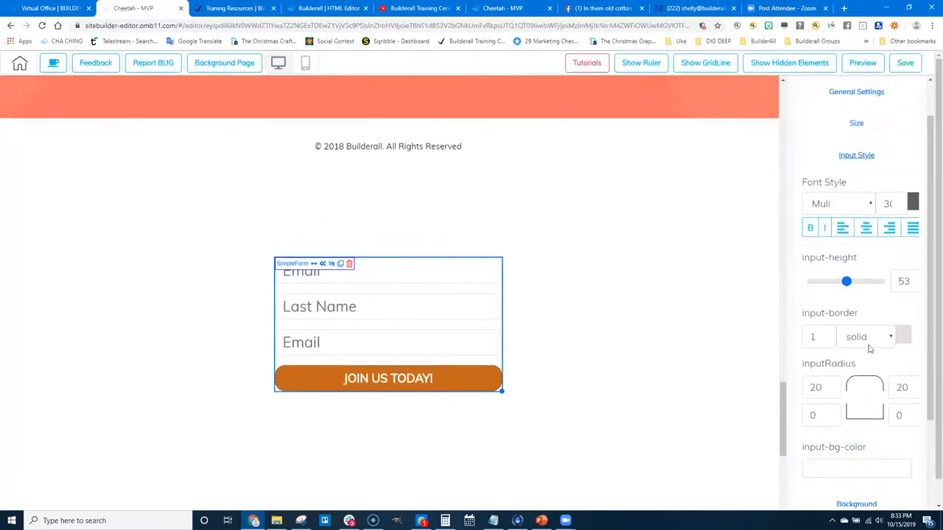
pyautogui.scroll(-1, 859, 354)
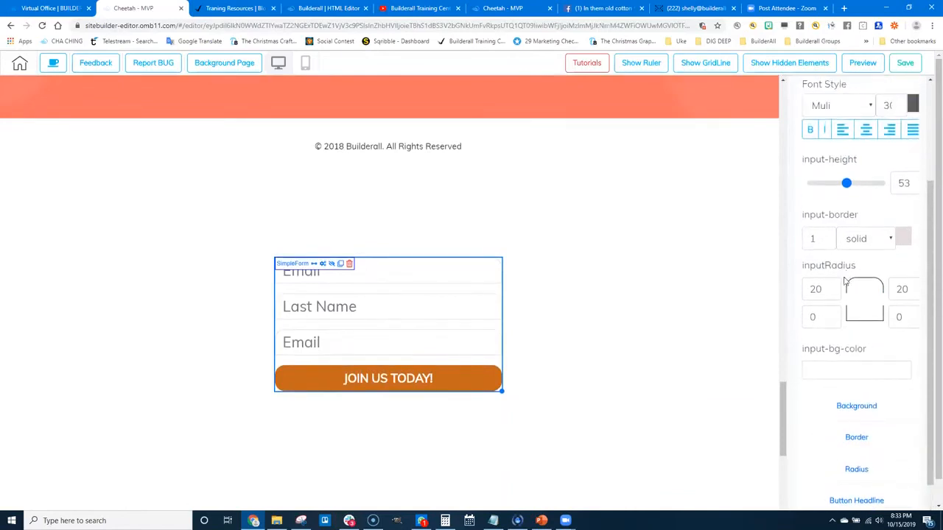
pyautogui.scroll(1, 828, 281)
pyautogui.doubleClick(824, 288)
pyautogui.click(902, 287)
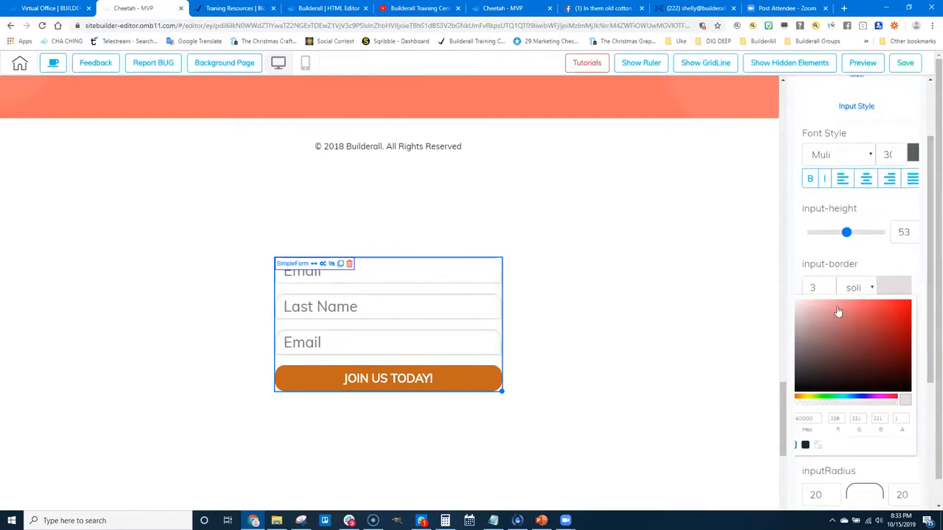
pyautogui.moveTo(800, 317); pyautogui.dragTo(794, 387)
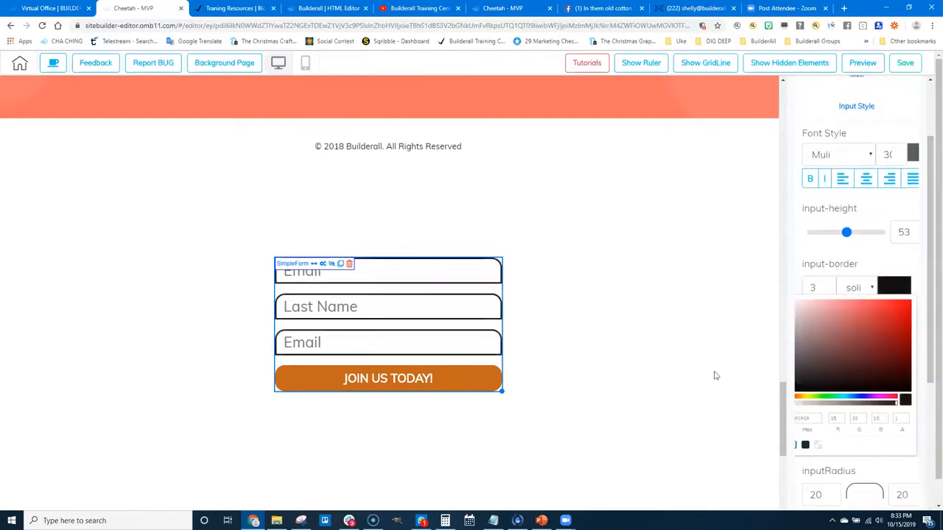
pyautogui.click(606, 329)
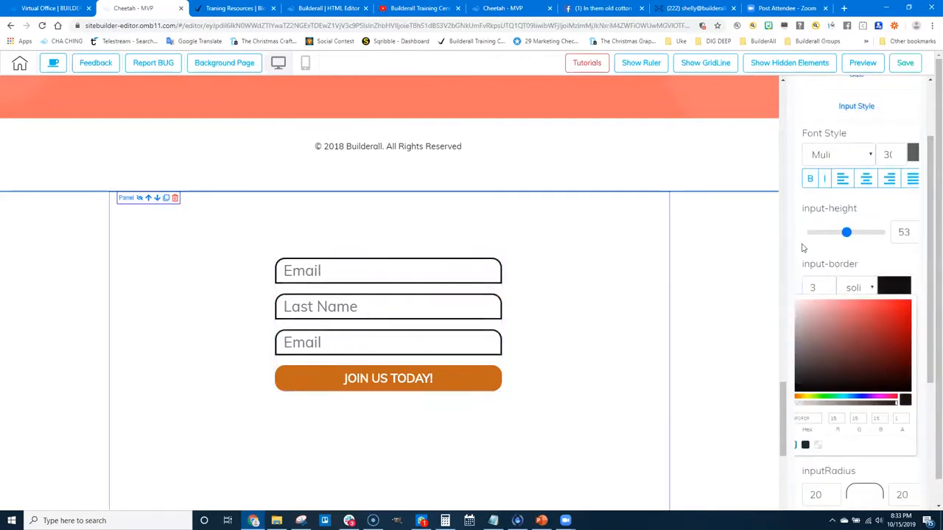
# - Increase the input height of the form's fields to 67
pyautogui.scroll(1, 853, 221)
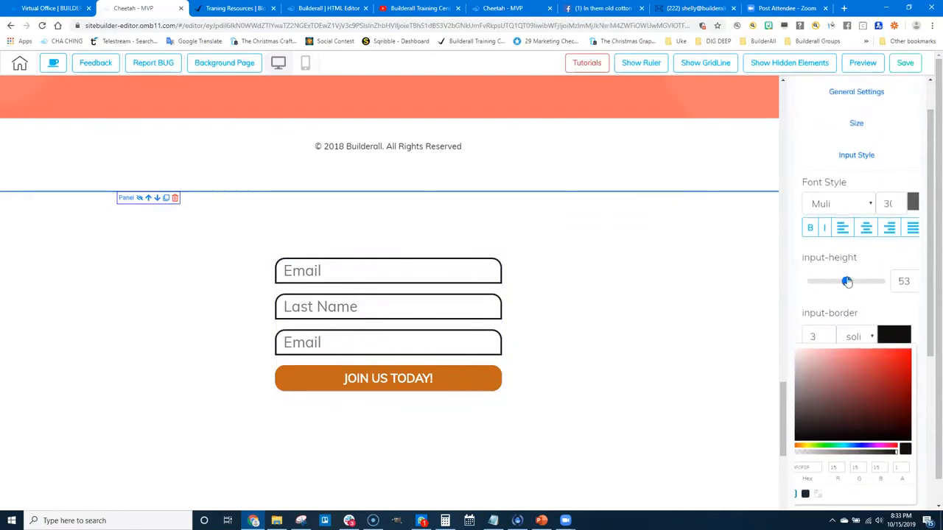
pyautogui.moveTo(848, 285)
pyautogui.mouseDown()
pyautogui.moveTo(860, 284)
pyautogui.moveTo(851, 285)
pyautogui.mouseUp()
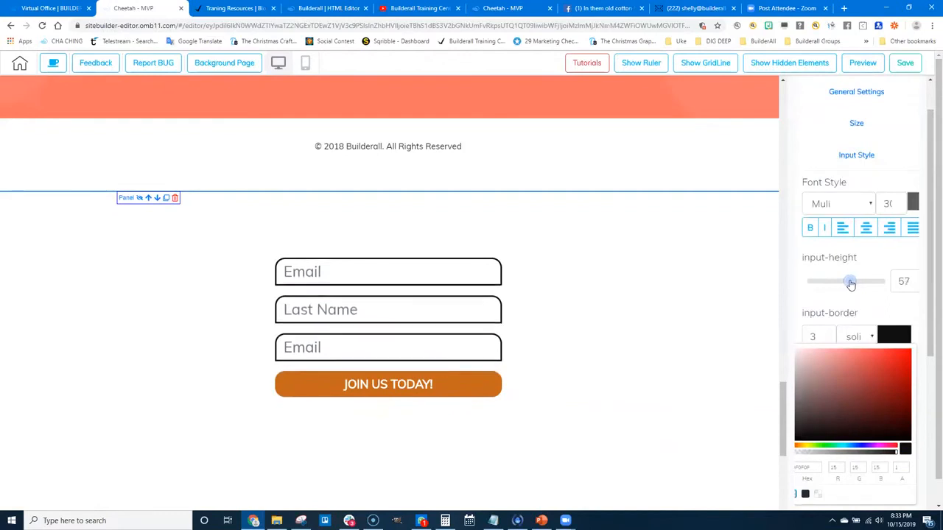
pyautogui.click(447, 301)
pyautogui.scroll(2, 803, 122)
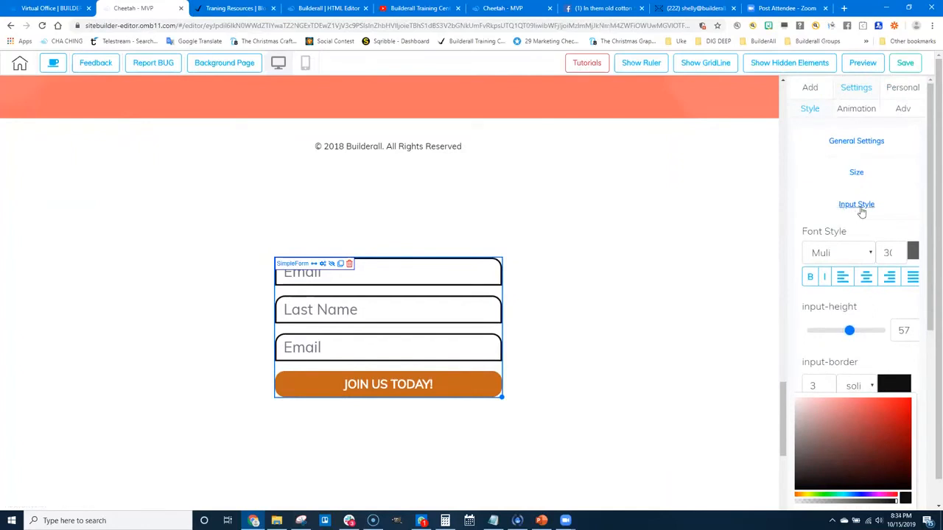
pyautogui.scroll(-4, 857, 261)
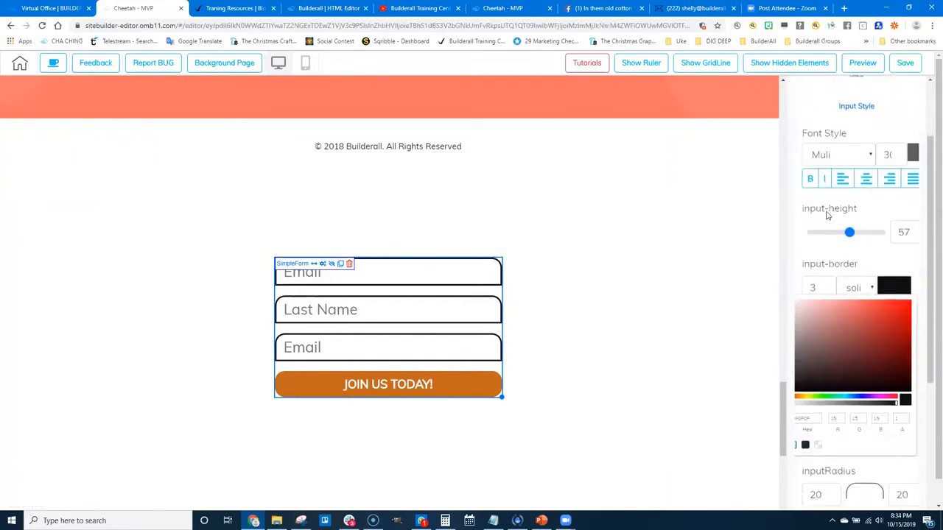
pyautogui.moveTo(849, 234)
pyautogui.mouseDown()
pyautogui.moveTo(833, 231)
pyautogui.moveTo(858, 233)
pyautogui.mouseUp()
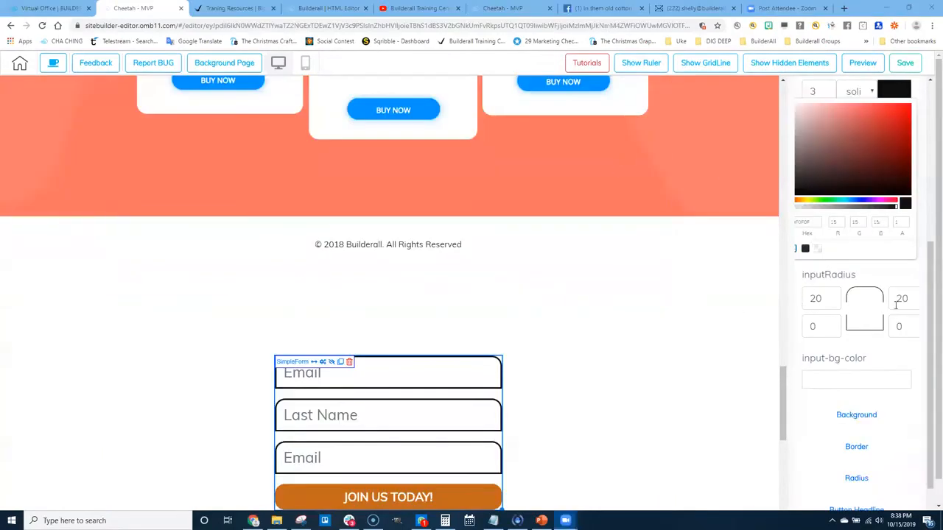
# - Try to place the email marketing form with the blue "My Button" below the contact form on the page
pyautogui.scroll(4, 656, 304)
pyautogui.scroll(4, 858, 190)
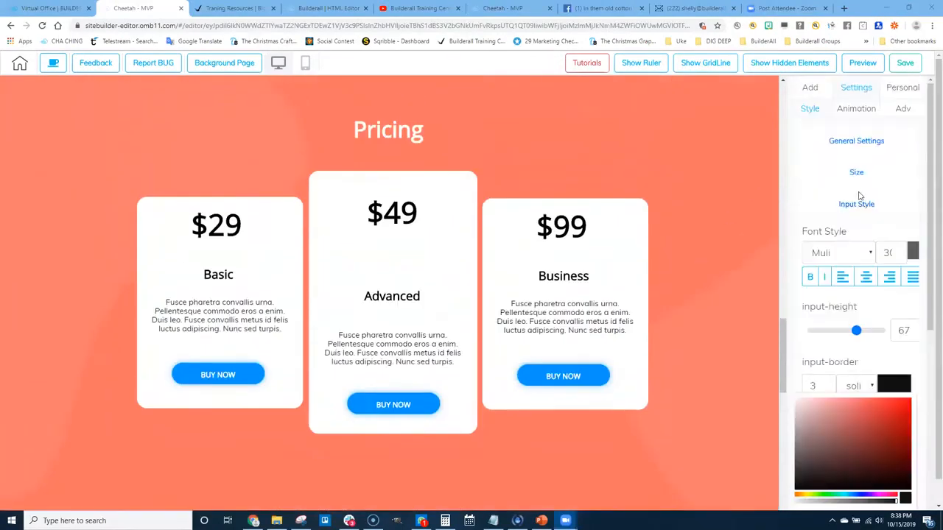
pyautogui.click(814, 89)
pyautogui.click(862, 111)
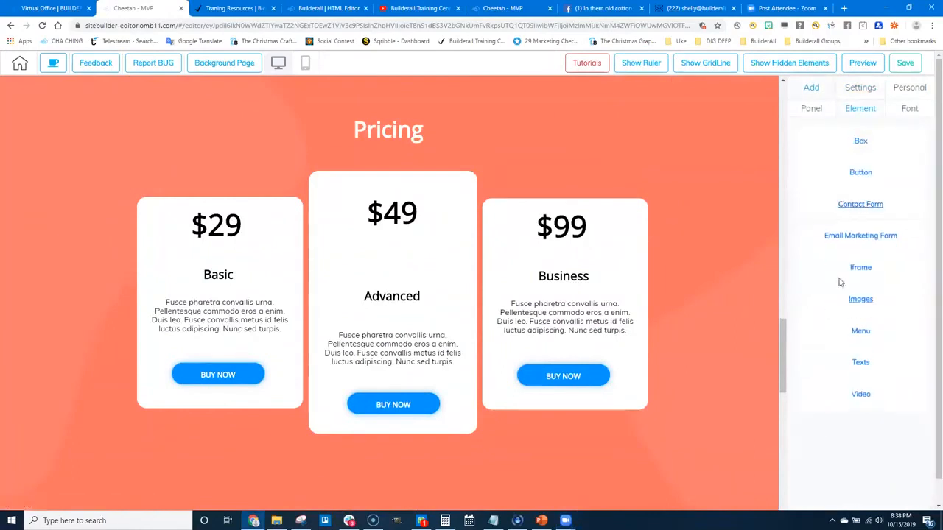
pyautogui.click(856, 243)
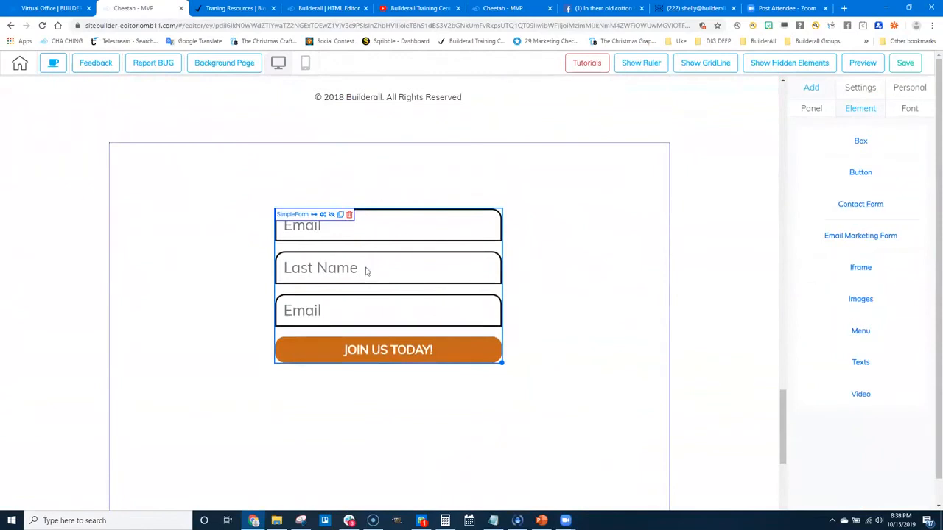
pyautogui.click(873, 237)
pyautogui.scroll(-3, 854, 317)
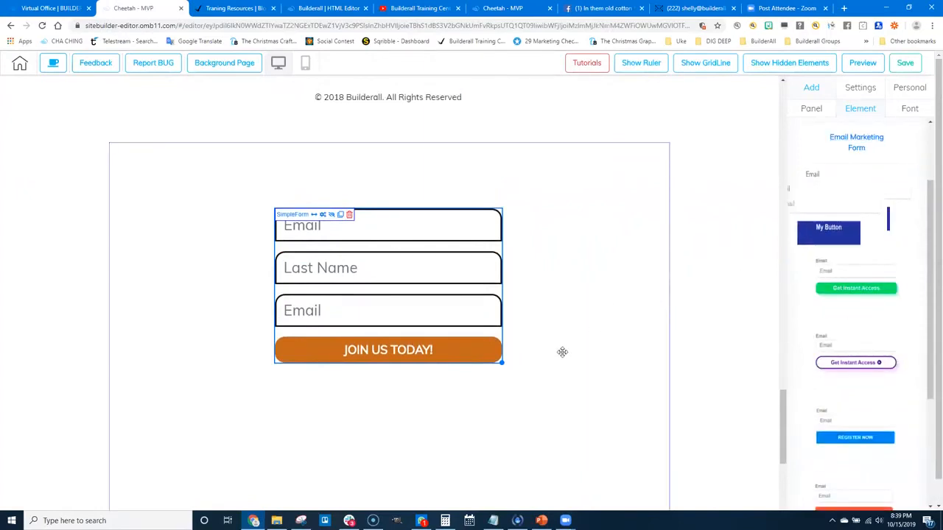
pyautogui.scroll(-3, 549, 360)
pyautogui.moveTo(839, 204)
pyautogui.mouseDown()
pyautogui.moveTo(396, 216)
pyautogui.moveTo(793, 229)
pyautogui.moveTo(846, 221)
pyautogui.moveTo(694, 318)
pyautogui.moveTo(412, 425)
pyautogui.mouseUp()
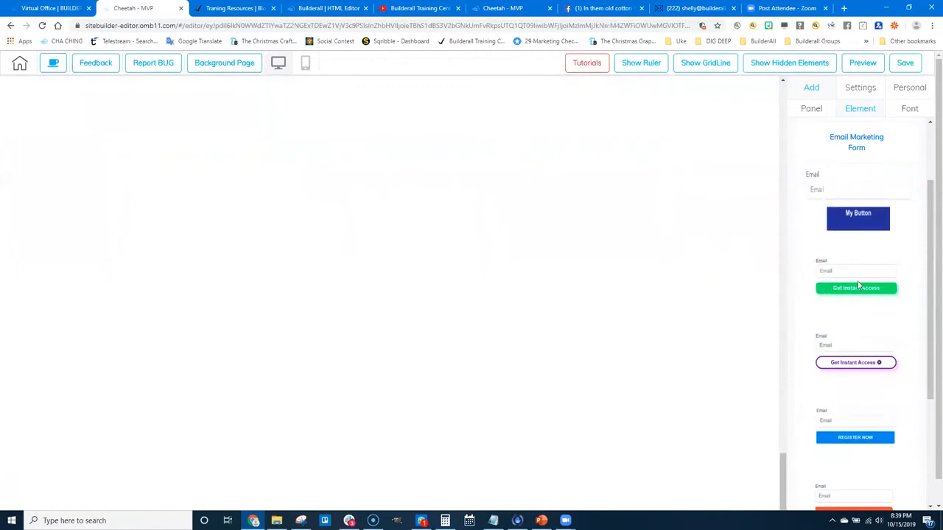
pyautogui.scroll(3, 456, 305)
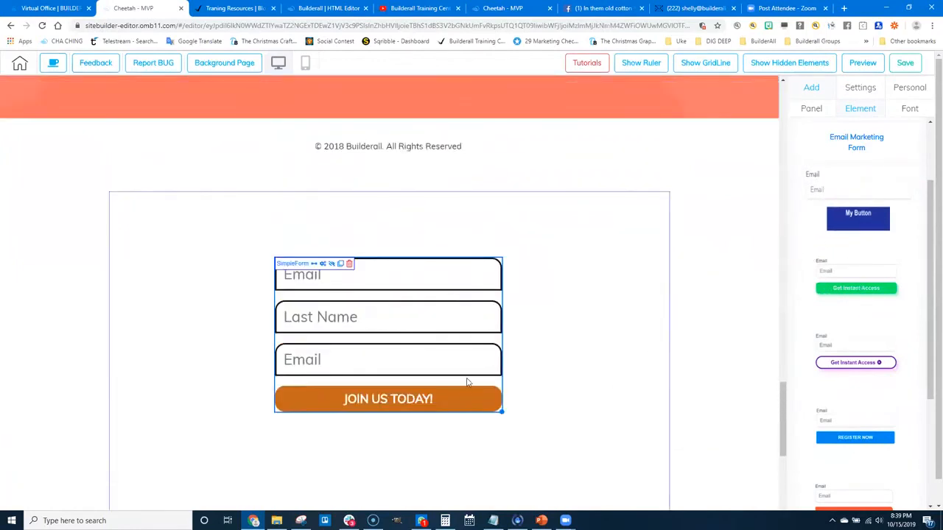
# - Save the website without publishing it and reload the editor page
pyautogui.click(905, 65)
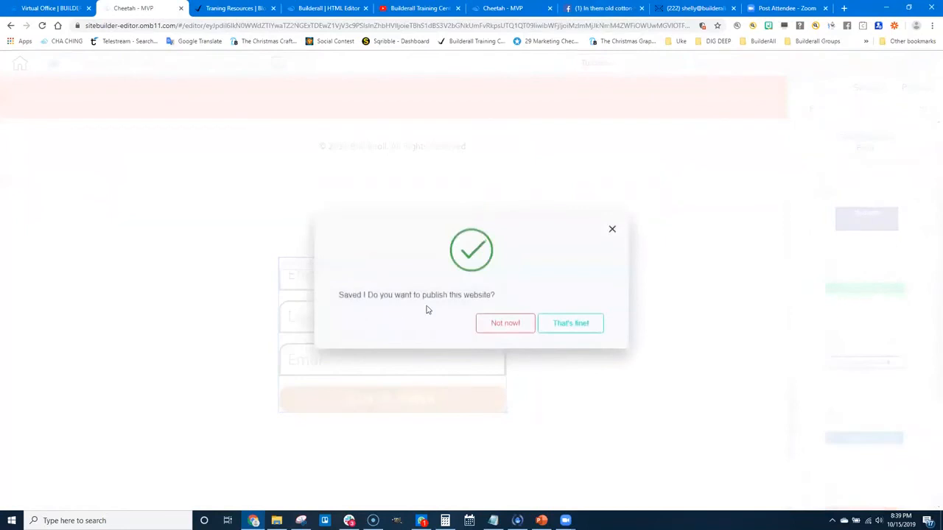
pyautogui.click(504, 324)
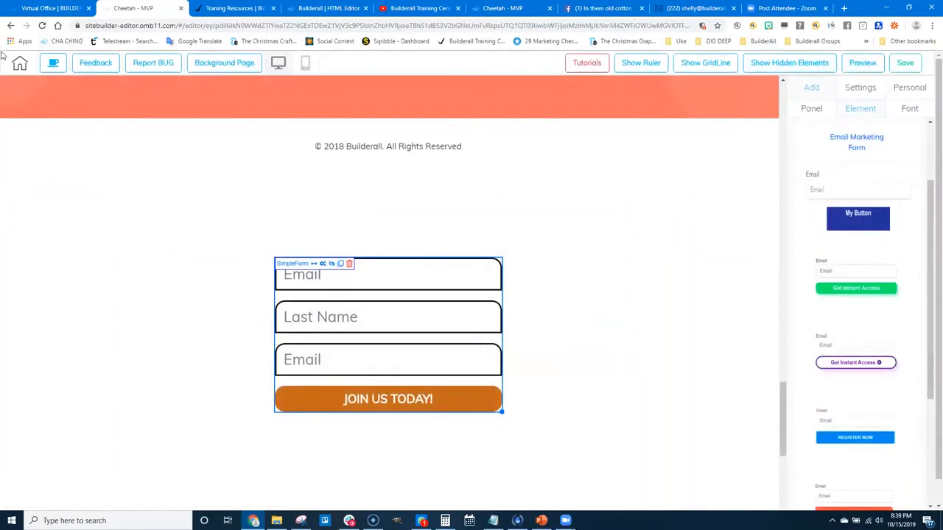
pyautogui.click(42, 26)
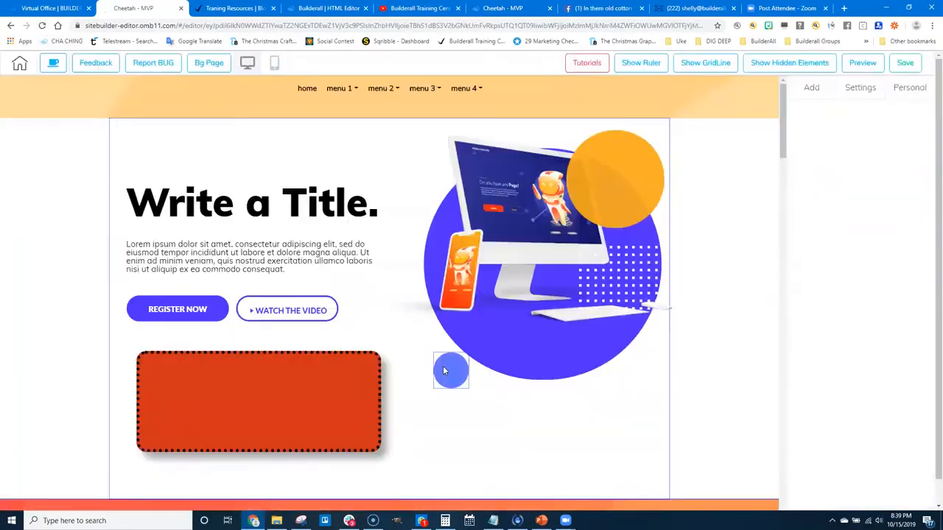
# - Place the email marketing form with the blue "My Button" in the empty panel below the contact form
pyautogui.scroll(-20, 457, 346)
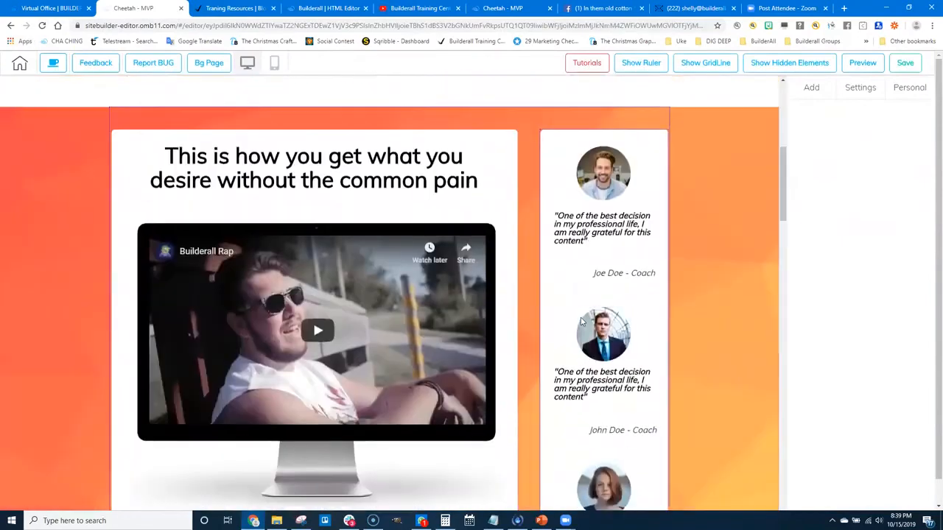
pyautogui.scroll(-6, 571, 323)
pyautogui.scroll(4, 560, 324)
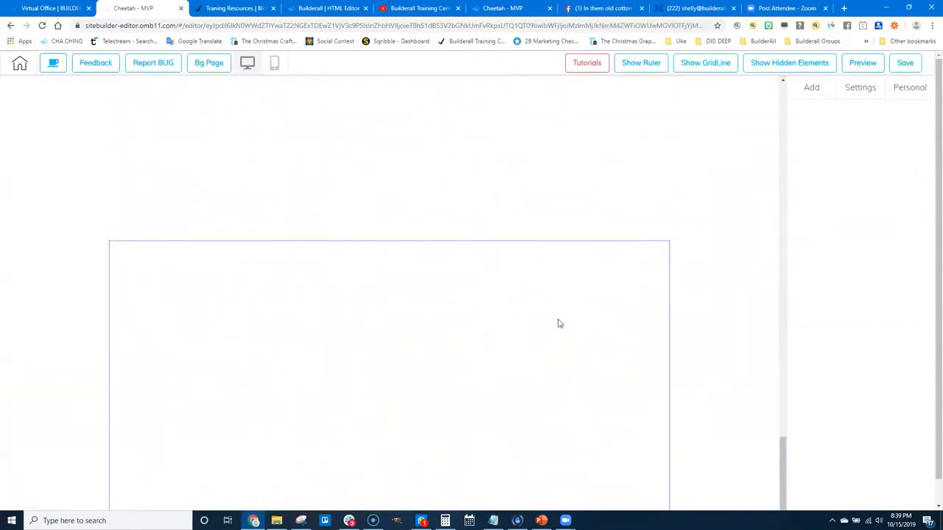
pyautogui.click(811, 90)
pyautogui.click(858, 112)
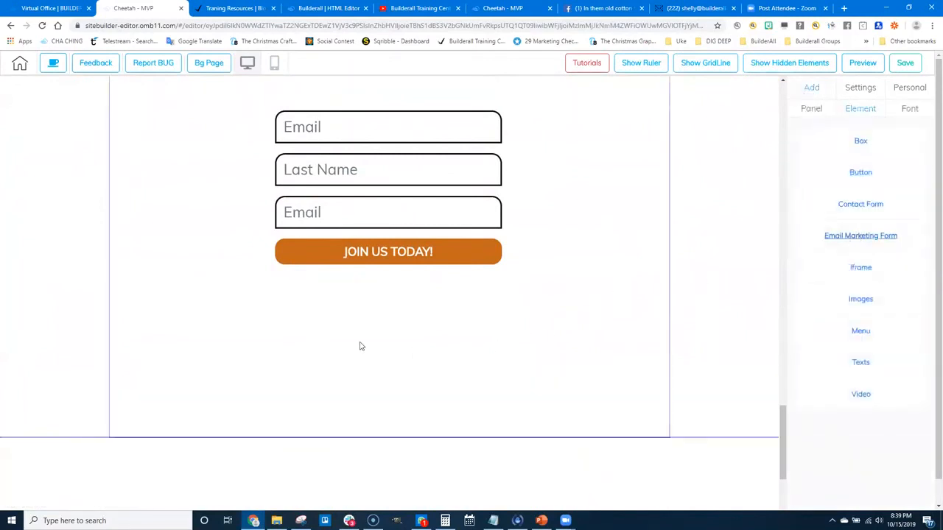
pyautogui.scroll(-1, 823, 307)
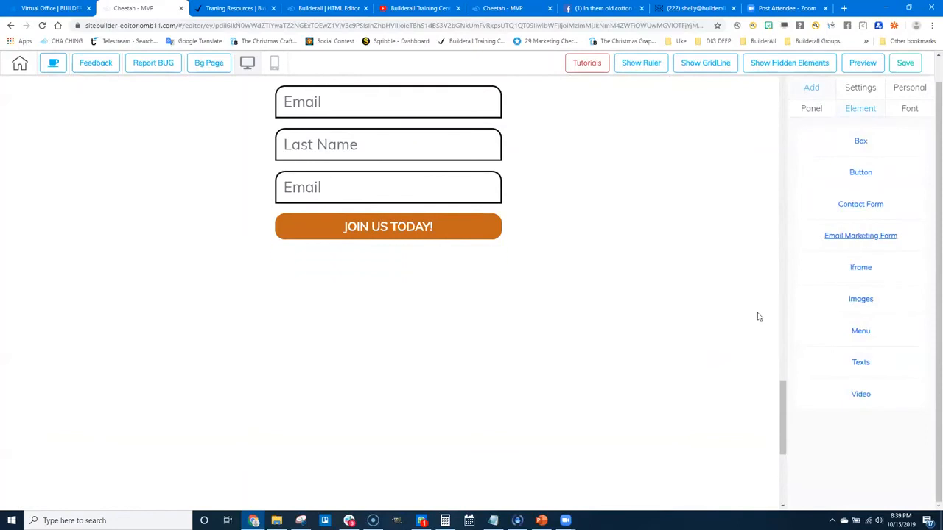
pyautogui.scroll(-3, 760, 317)
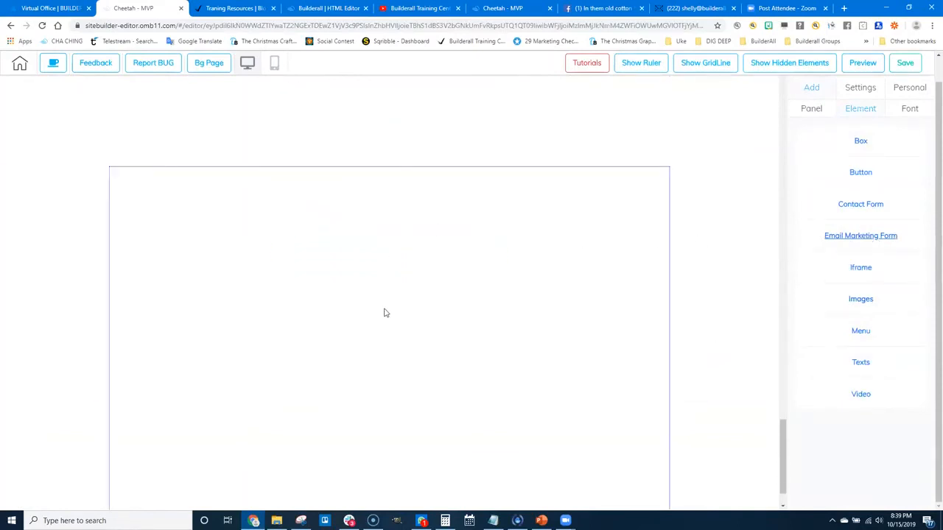
pyautogui.click(857, 242)
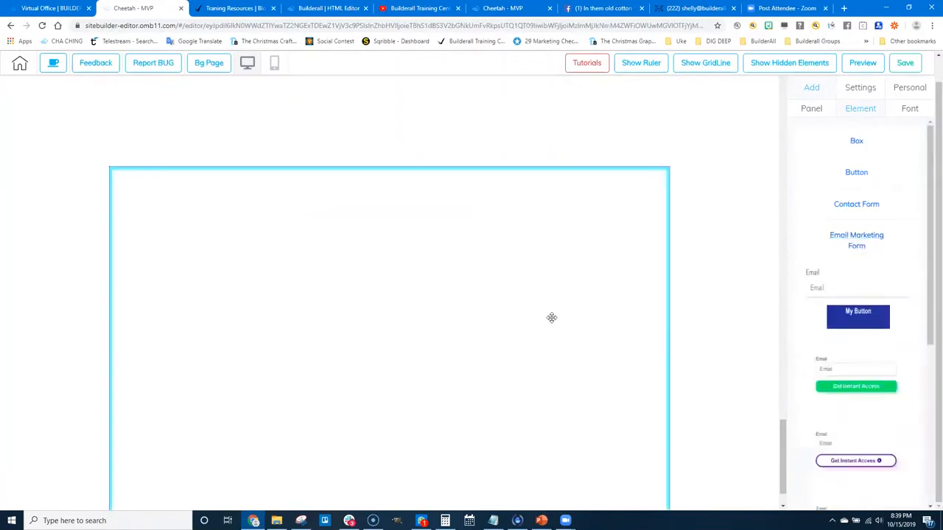
pyautogui.press('F5')
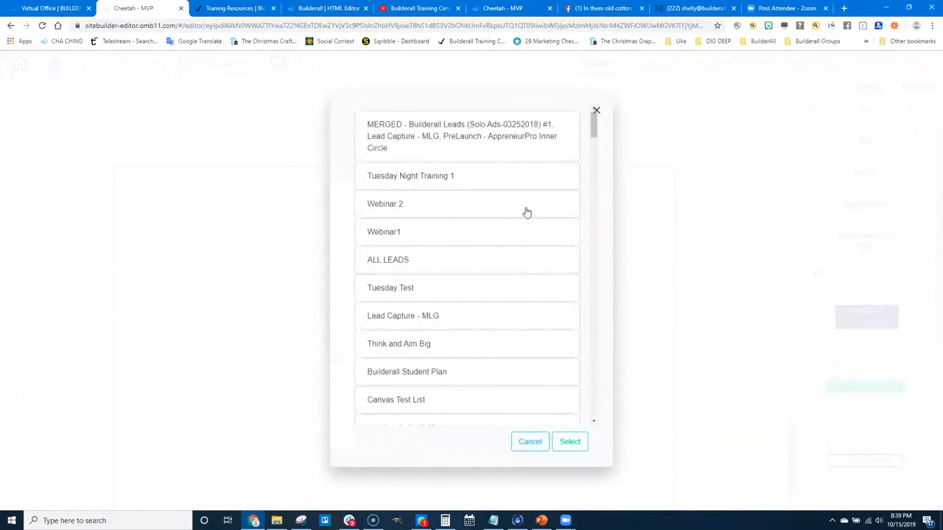
# - Connect the email marketing form to the Tuesday Test list and position it near the middle of the panel
pyautogui.click(406, 291)
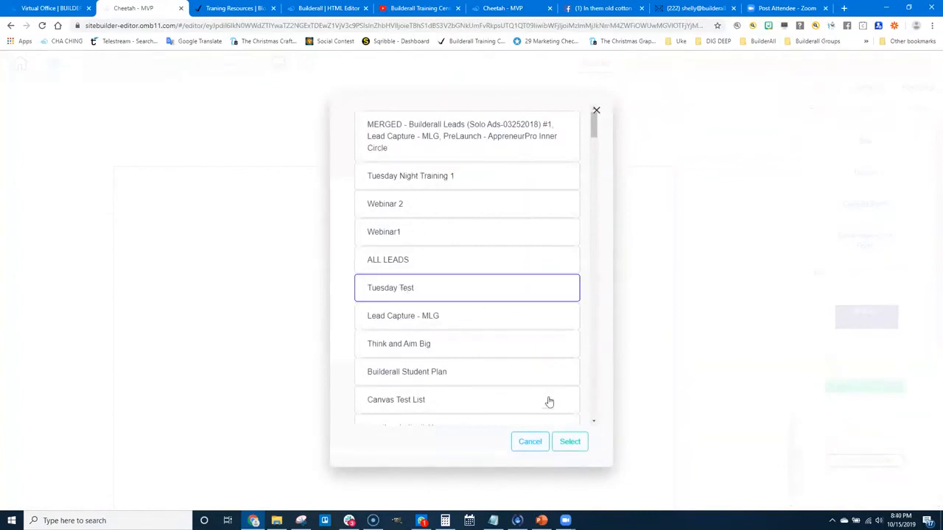
pyautogui.click(573, 444)
pyautogui.moveTo(461, 346); pyautogui.dragTo(431, 273)
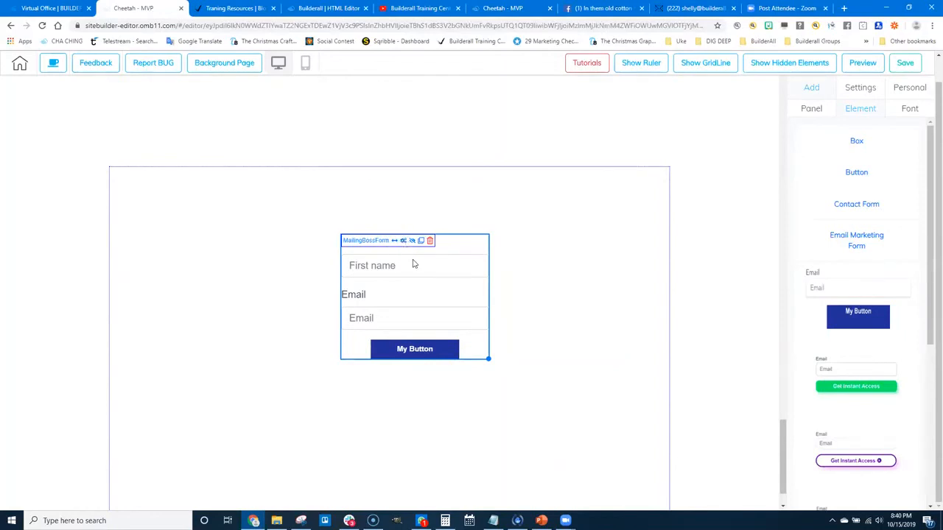
pyautogui.moveTo(429, 286)
pyautogui.mouseDown()
pyautogui.moveTo(450, 301)
pyautogui.moveTo(421, 301)
pyautogui.moveTo(449, 295)
pyautogui.moveTo(432, 286)
pyautogui.mouseUp()
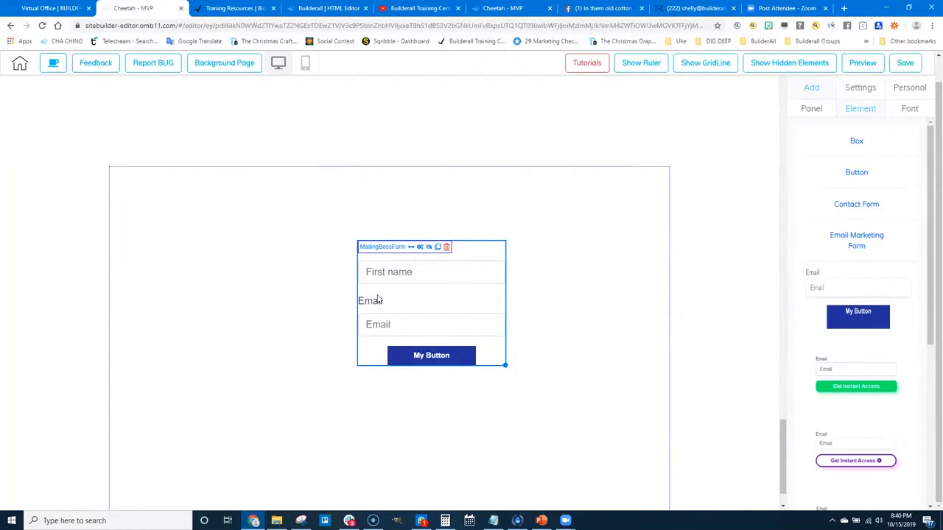
# - Add a plain blue-grey box to the panel beside the email marketing form and enlarge it
pyautogui.click(855, 144)
pyautogui.moveTo(859, 196); pyautogui.dragTo(301, 366)
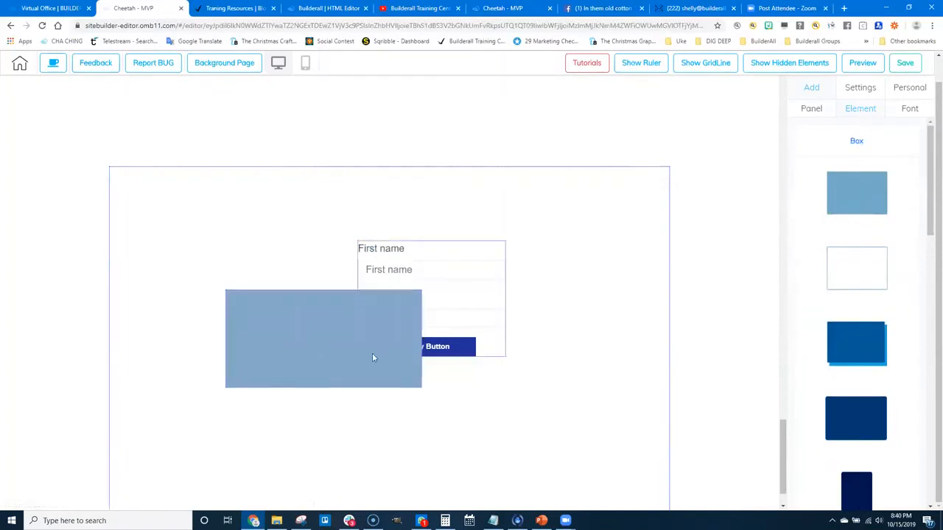
pyautogui.click(277, 327)
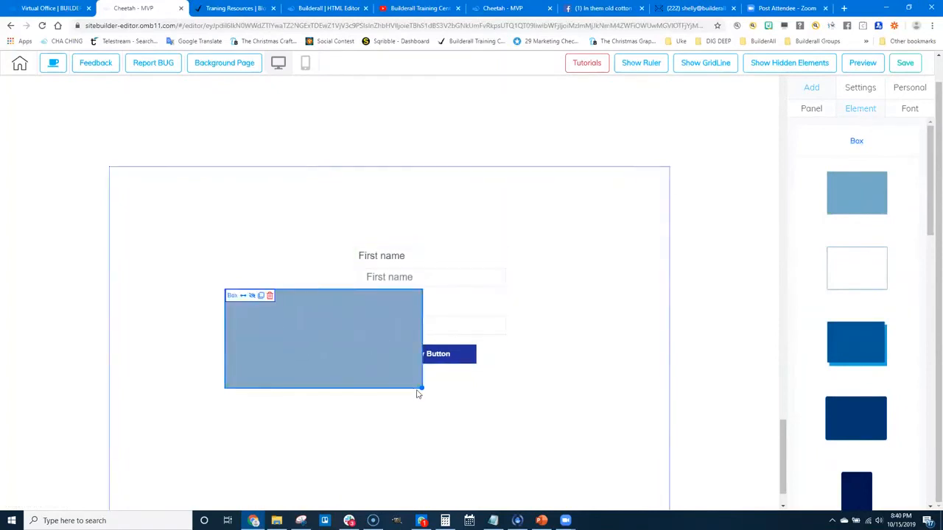
pyautogui.moveTo(422, 389); pyautogui.dragTo(458, 457)
pyautogui.moveTo(284, 294); pyautogui.dragTo(252, 196)
# - Try the box behind the form, and set the two side by side with the box on the panel's left
pyautogui.moveTo(436, 386); pyautogui.dragTo(339, 223)
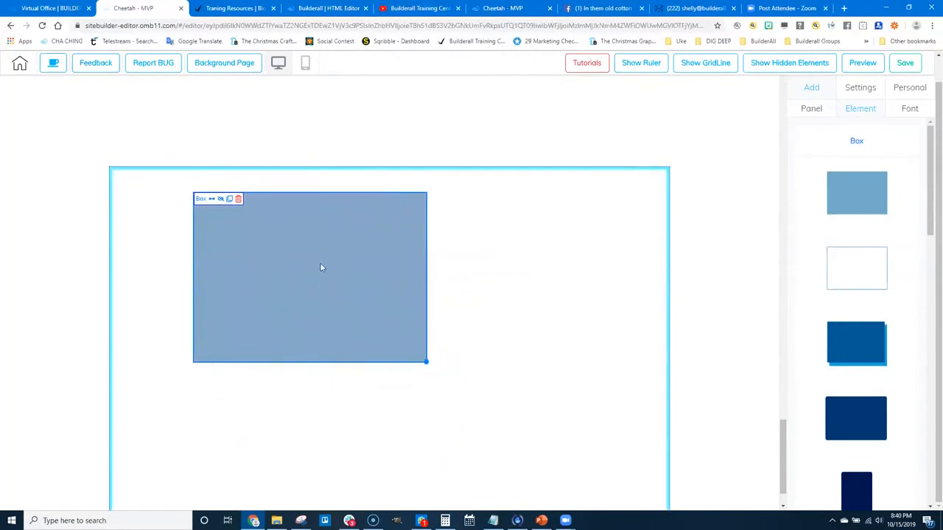
pyautogui.moveTo(415, 289); pyautogui.dragTo(558, 317)
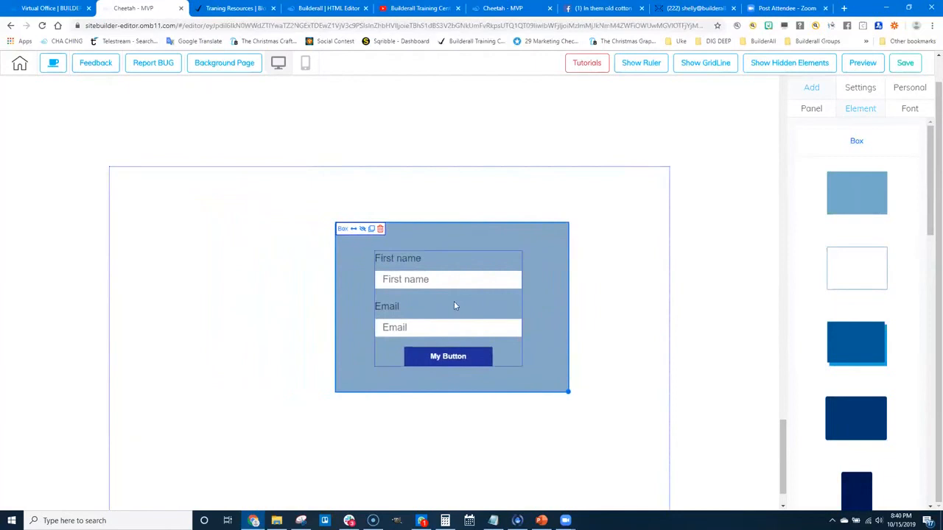
pyautogui.moveTo(381, 297); pyautogui.dragTo(206, 256)
pyautogui.moveTo(375, 326); pyautogui.dragTo(527, 304)
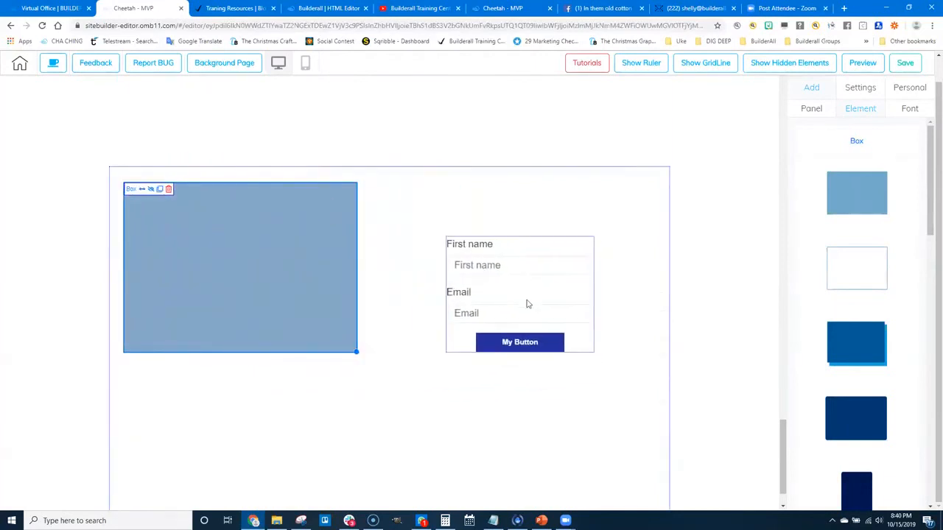
# - Widen the email marketing form's button to the full width of the form
pyautogui.click(520, 286)
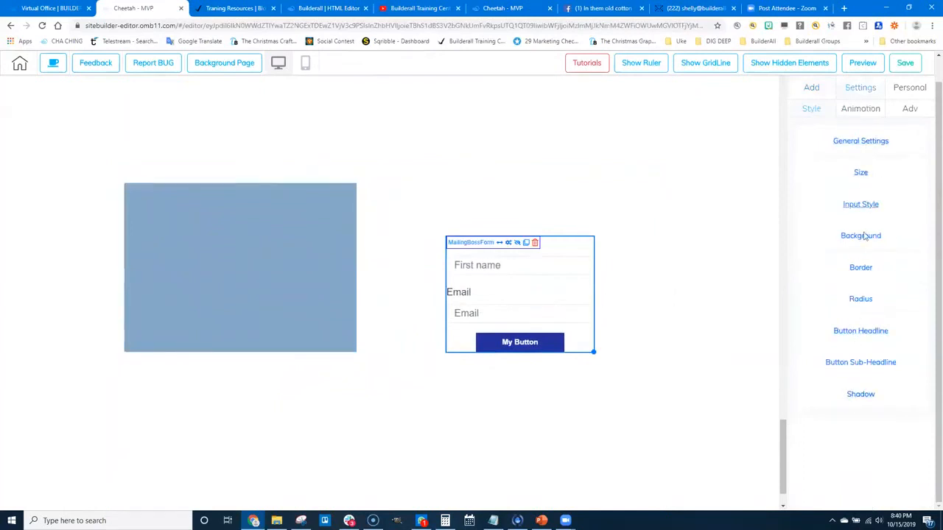
pyautogui.click(859, 175)
pyautogui.moveTo(846, 223); pyautogui.dragTo(887, 219)
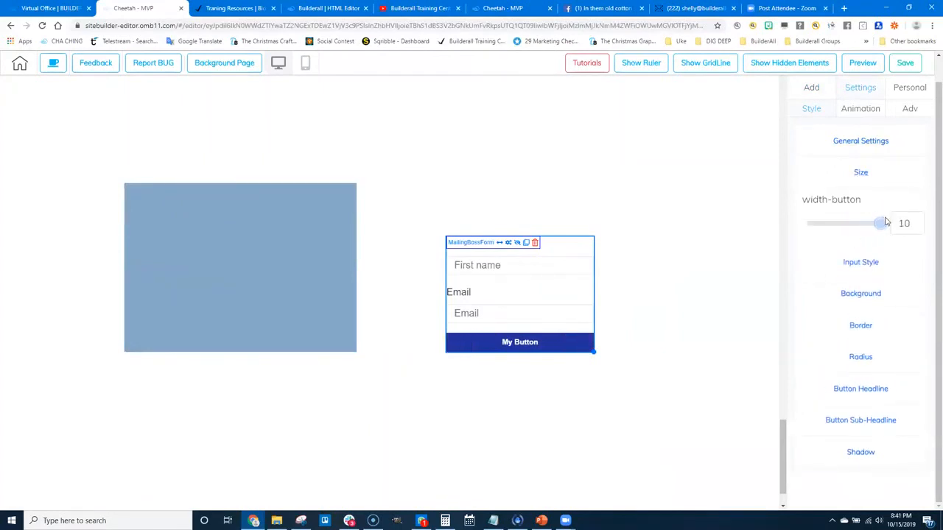
# - Hide the labels of the form's fields while keeping the placeholders
pyautogui.click(859, 261)
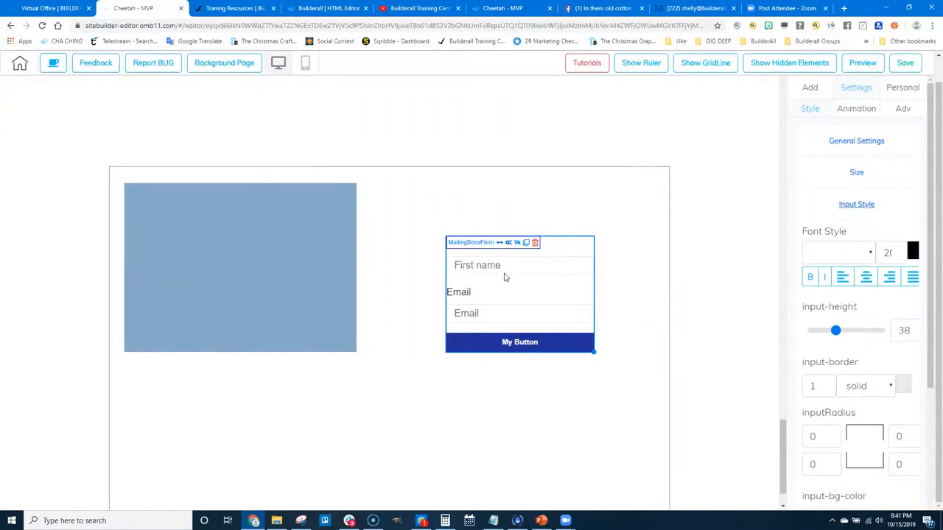
pyautogui.click(856, 141)
pyautogui.click(806, 166)
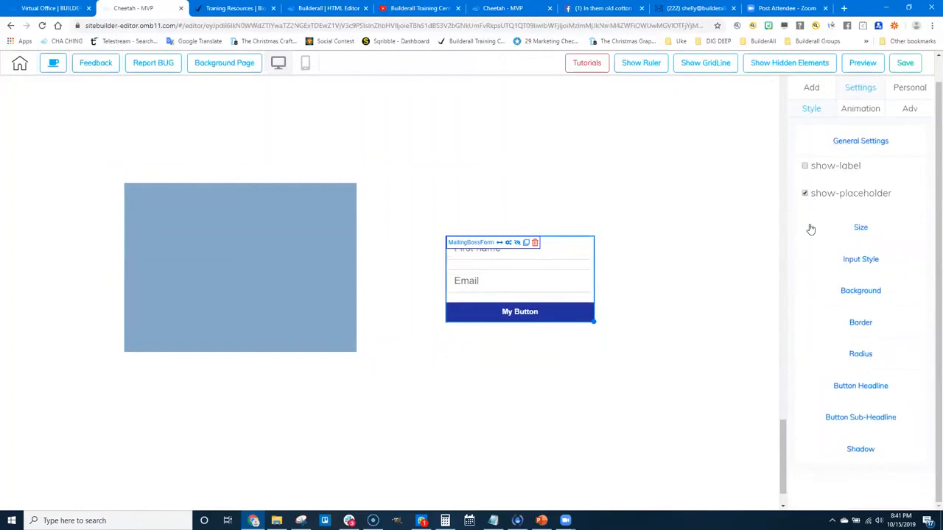
# - Set the form's input font size to 35 and the input height to 63
pyautogui.click(862, 261)
pyautogui.click(897, 252)
pyautogui.click(897, 251)
pyautogui.click(897, 251)
pyautogui.click(897, 252)
pyautogui.click(896, 251)
pyautogui.click(897, 251)
pyautogui.moveTo(837, 333); pyautogui.dragTo(855, 322)
# - Set the border colour of the form's input fields to light grey
pyautogui.scroll(-1, 839, 368)
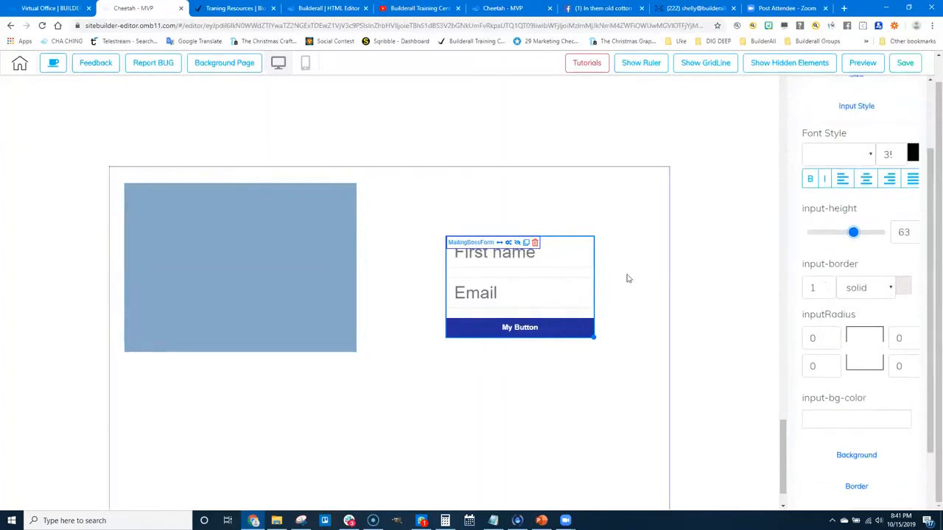
pyautogui.click(902, 289)
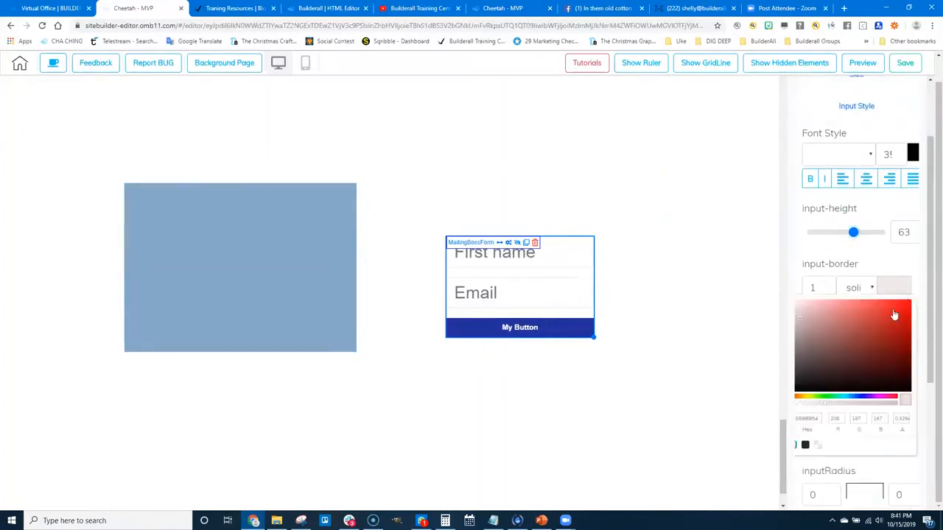
pyautogui.click(801, 322)
pyautogui.scroll(-1, 831, 338)
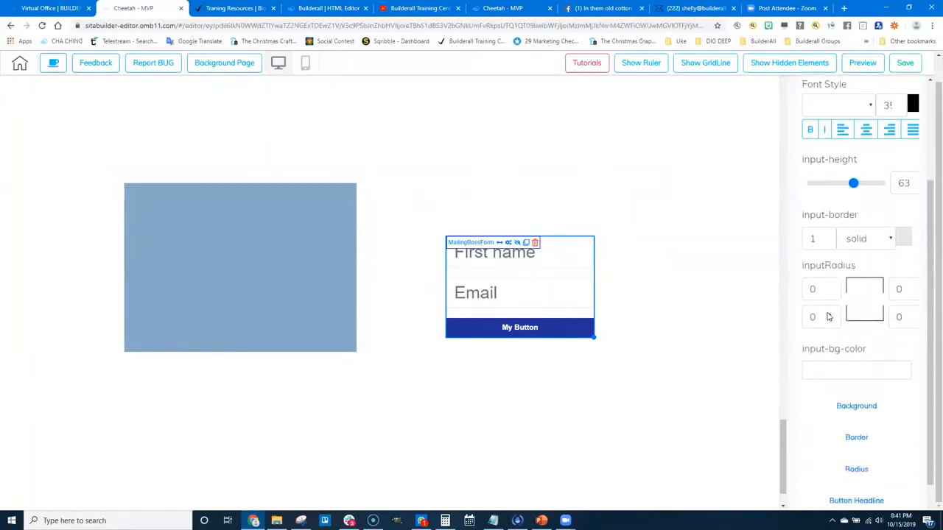
# - Set the background colour of the form's input fields to red
pyautogui.scroll(-1, 844, 320)
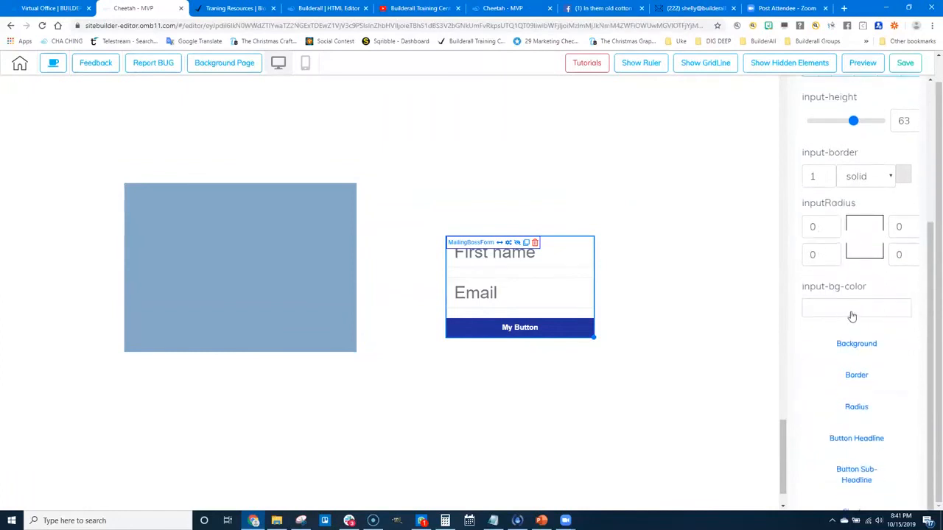
pyautogui.click(887, 312)
pyautogui.click(830, 354)
pyautogui.click(888, 346)
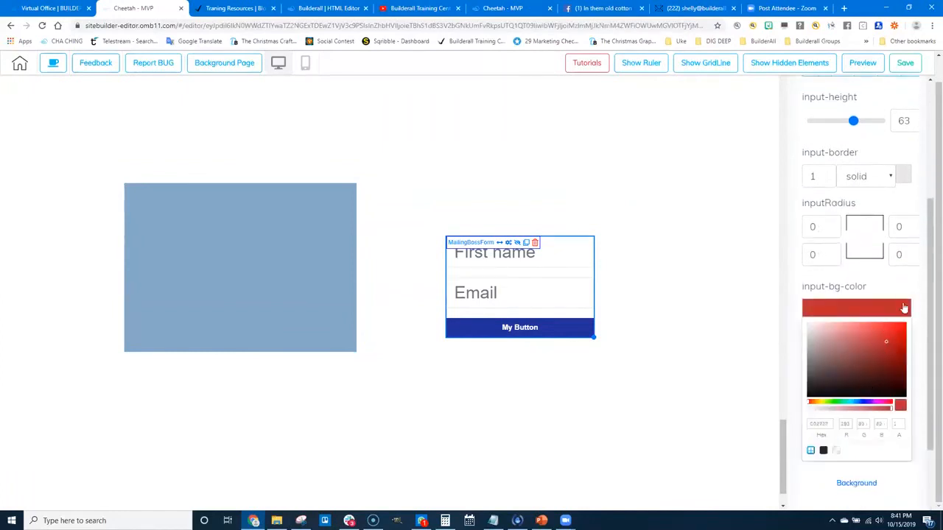
pyautogui.click(886, 310)
# - Increase the font size of the form's button headline to 24
pyautogui.click(851, 342)
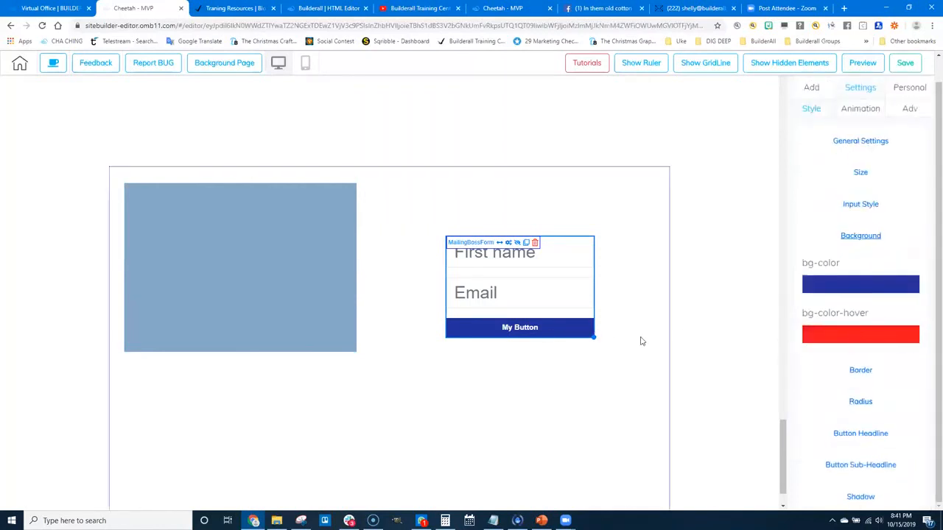
pyautogui.click(864, 435)
pyautogui.scroll(-2, 881, 387)
pyautogui.click(896, 329)
pyautogui.click(896, 330)
pyautogui.click(896, 329)
pyautogui.click(896, 329)
pyautogui.click(896, 330)
pyautogui.click(896, 329)
pyautogui.click(896, 329)
pyautogui.click(896, 329)
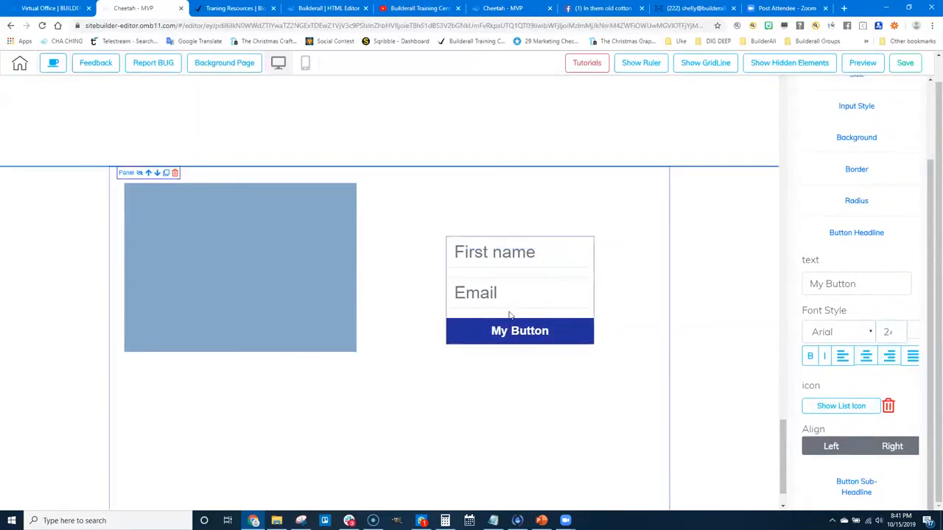
# - Move the form onto the blue-grey box and shrink the box to fit closely around it
pyautogui.moveTo(287, 242); pyautogui.dragTo(361, 297)
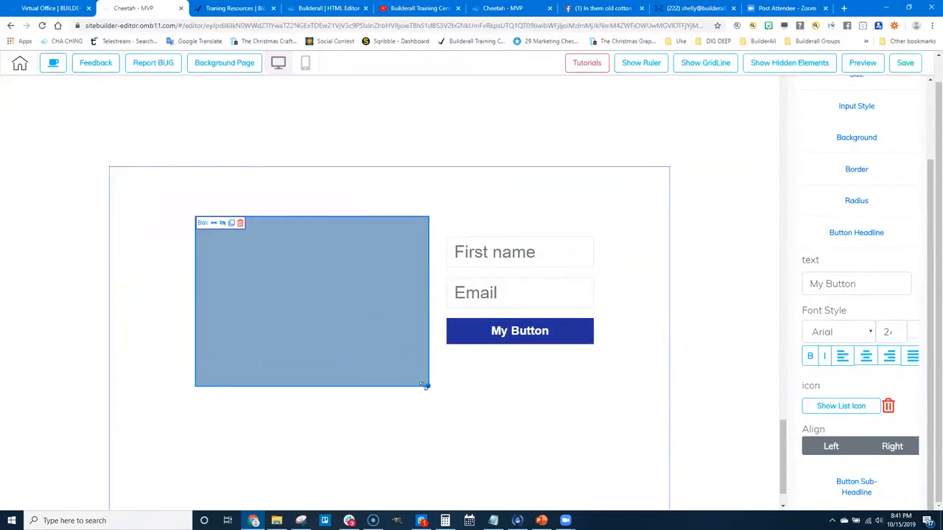
pyautogui.moveTo(423, 385); pyautogui.dragTo(417, 386)
pyautogui.moveTo(546, 300); pyautogui.dragTo(302, 288)
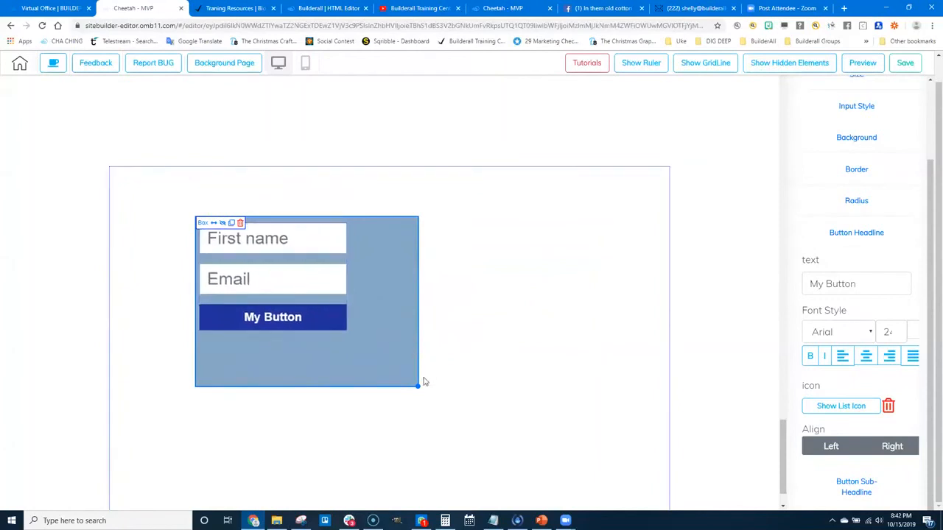
pyautogui.moveTo(417, 384); pyautogui.dragTo(359, 344)
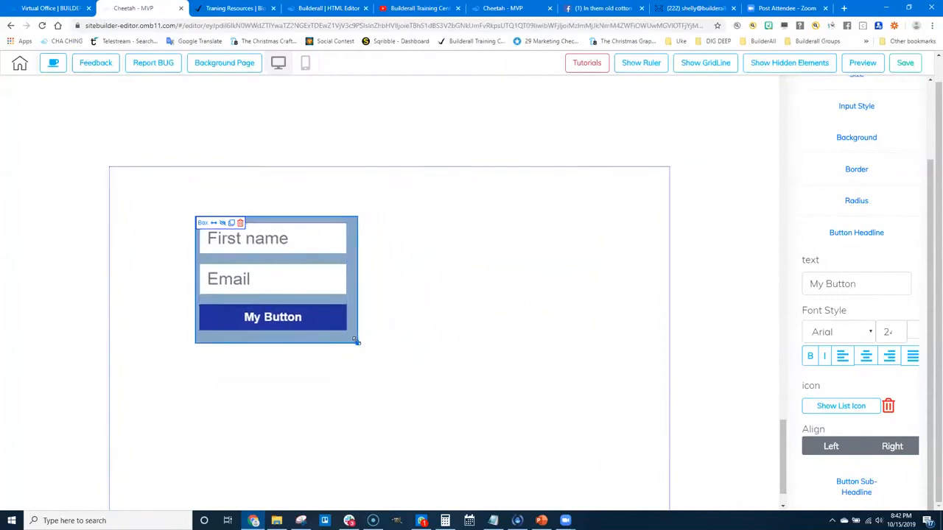
# - Move the box and form to the middle of the panel and centre each of them horizontally
pyautogui.moveTo(351, 270); pyautogui.dragTo(513, 377)
pyautogui.moveTo(455, 322); pyautogui.dragTo(447, 318)
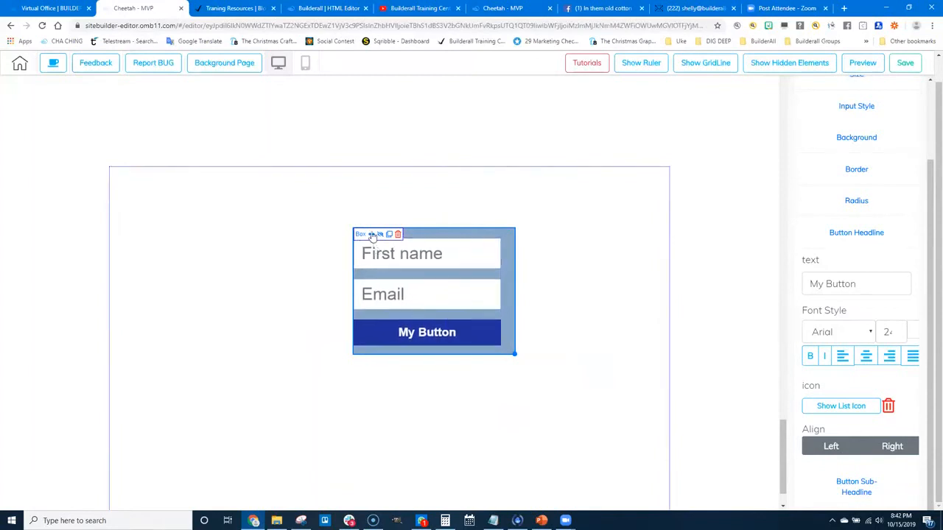
pyautogui.click(372, 236)
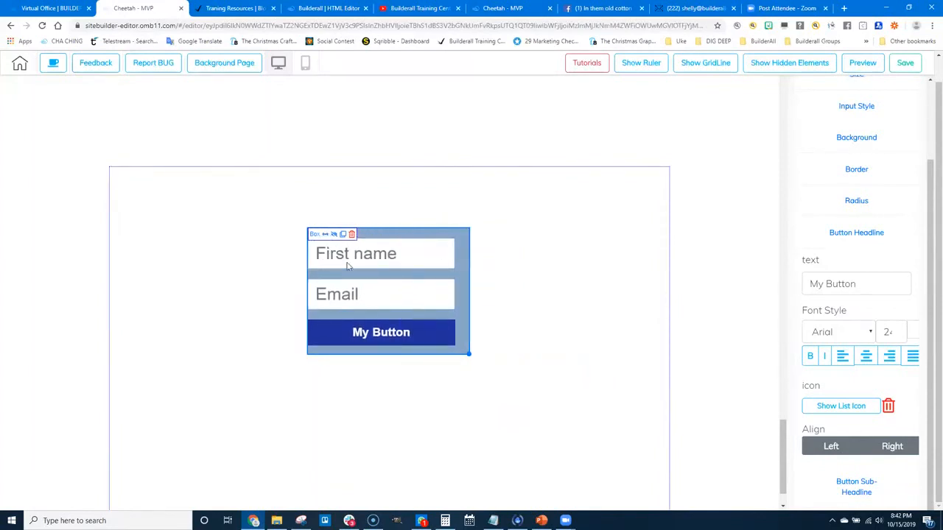
pyautogui.click(326, 251)
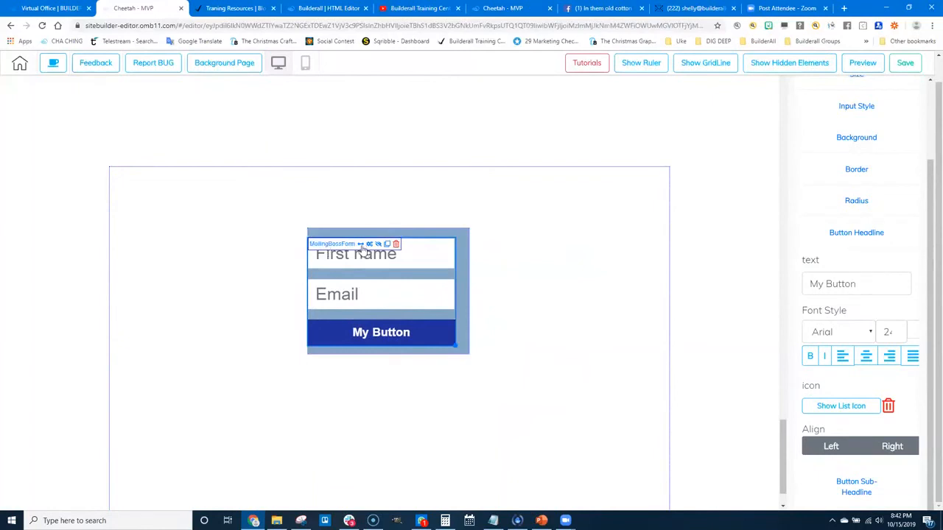
pyautogui.click(361, 247)
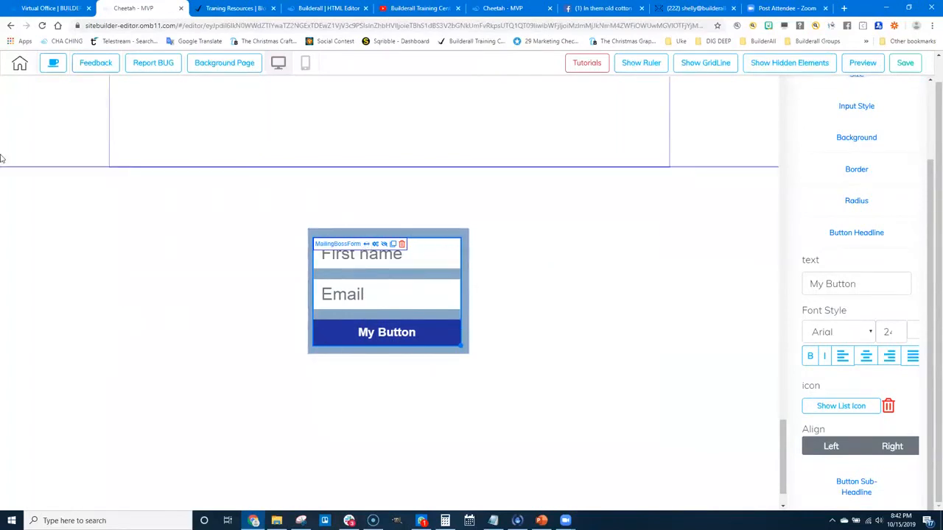
# - Move the box together with the form to the panel's left side and back toward the middle
pyautogui.moveTo(489, 309); pyautogui.dragTo(295, 318)
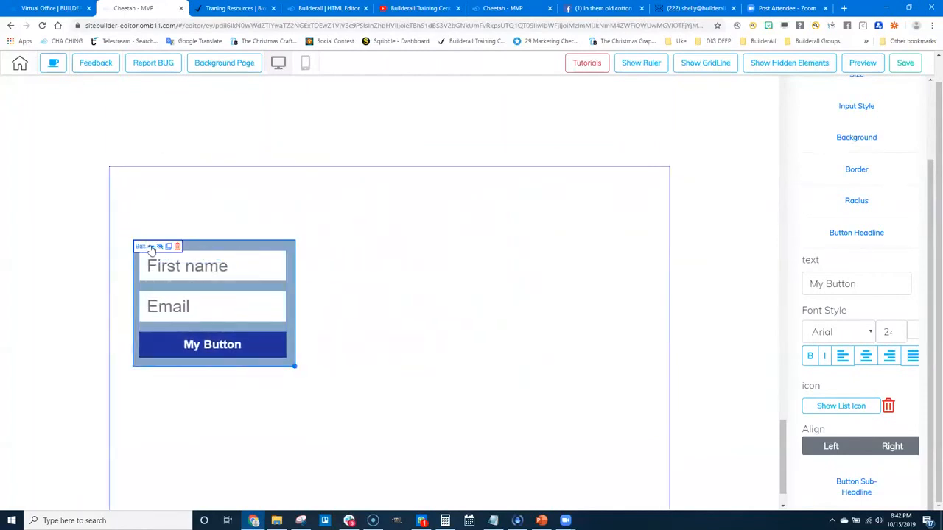
pyautogui.moveTo(291, 300); pyautogui.dragTo(499, 308)
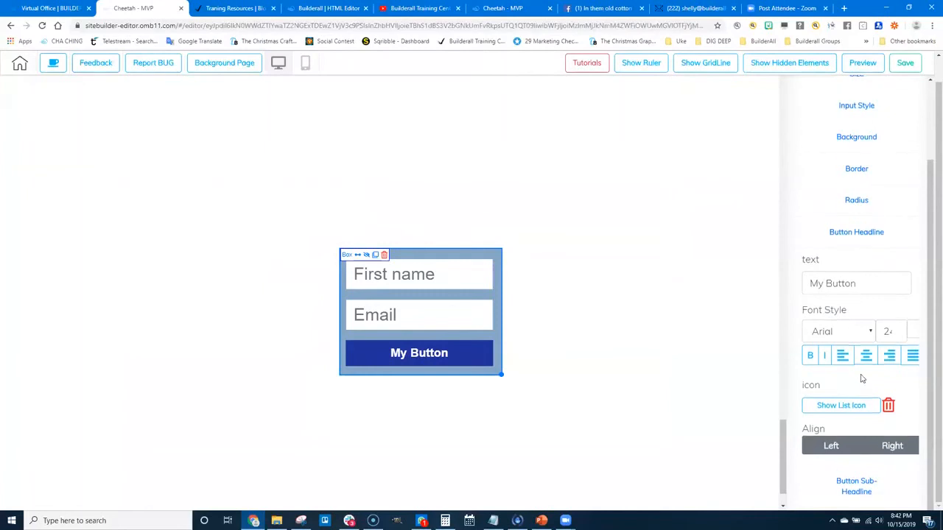
# - Set the input height of the form's fields to 66
pyautogui.scroll(-1, 854, 261)
pyautogui.scroll(2, 854, 235)
pyautogui.click(855, 254)
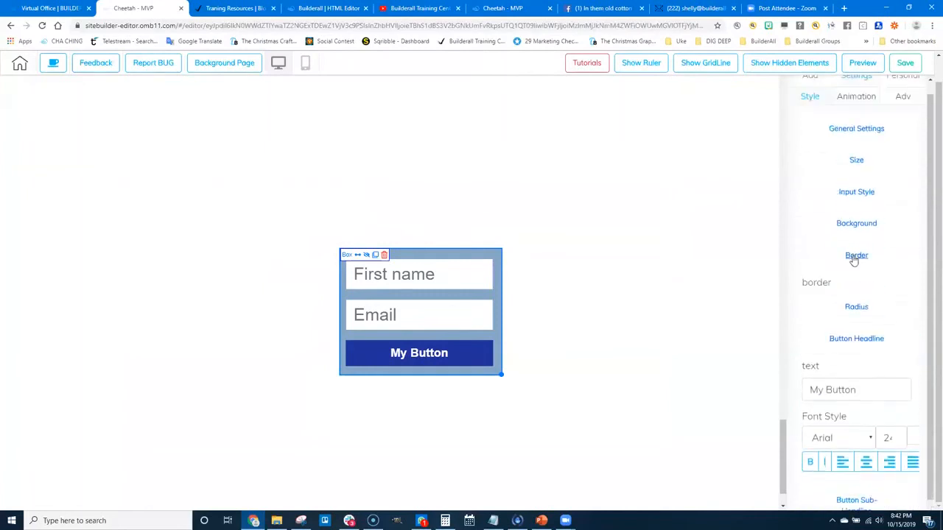
pyautogui.click(855, 203)
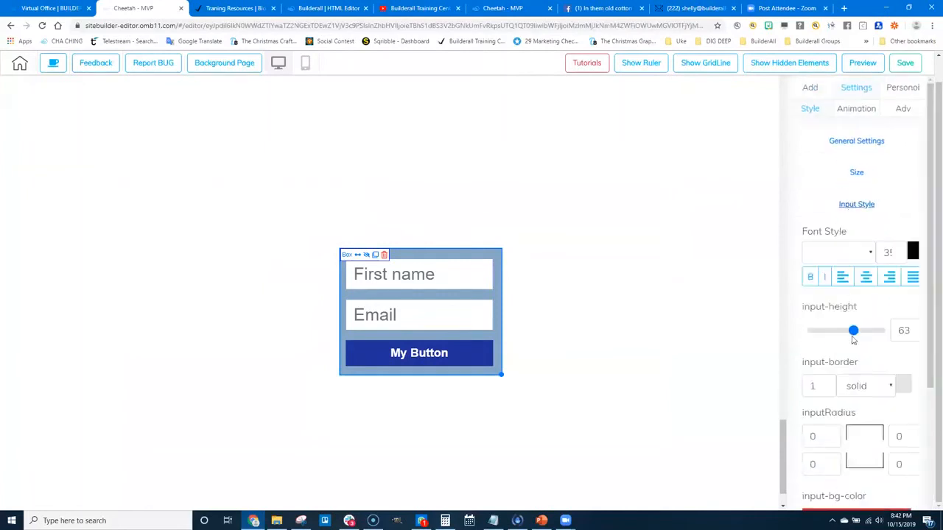
pyautogui.moveTo(853, 335)
pyautogui.mouseDown()
pyautogui.moveTo(874, 333)
pyautogui.moveTo(857, 337)
pyautogui.mouseUp()
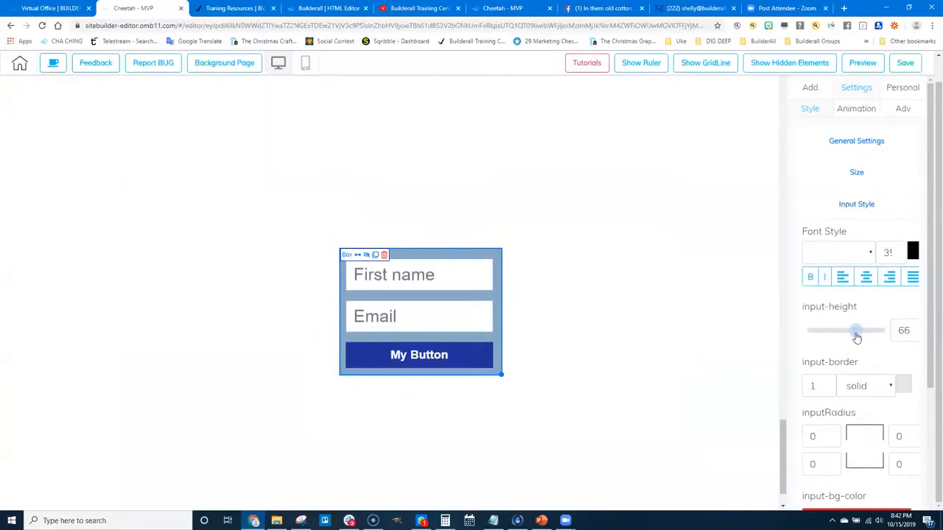
# - Widen the form slightly within the blue-grey box
pyautogui.click(488, 361)
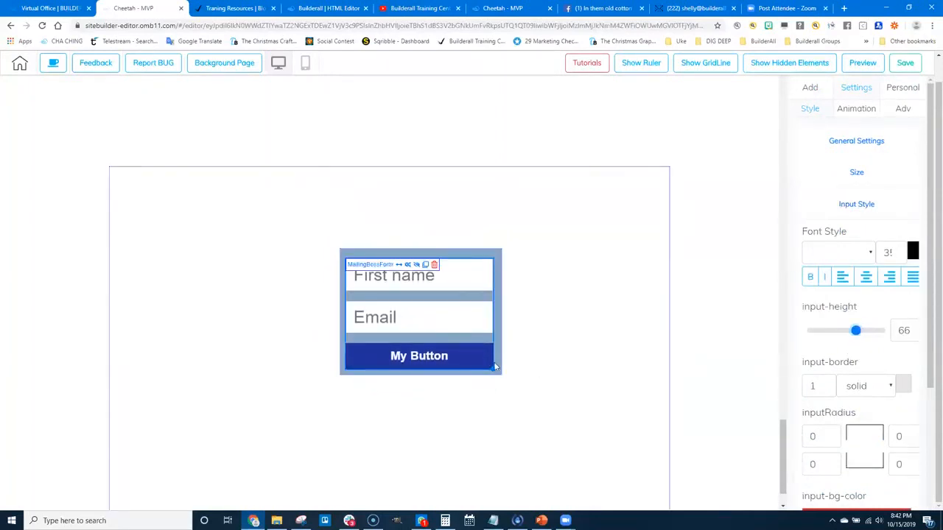
pyautogui.moveTo(502, 374)
pyautogui.mouseDown()
pyautogui.moveTo(637, 402)
pyautogui.moveTo(494, 373)
pyautogui.moveTo(598, 364)
pyautogui.moveTo(511, 365)
pyautogui.mouseUp()
pyautogui.moveTo(511, 366); pyautogui.dragTo(512, 366)
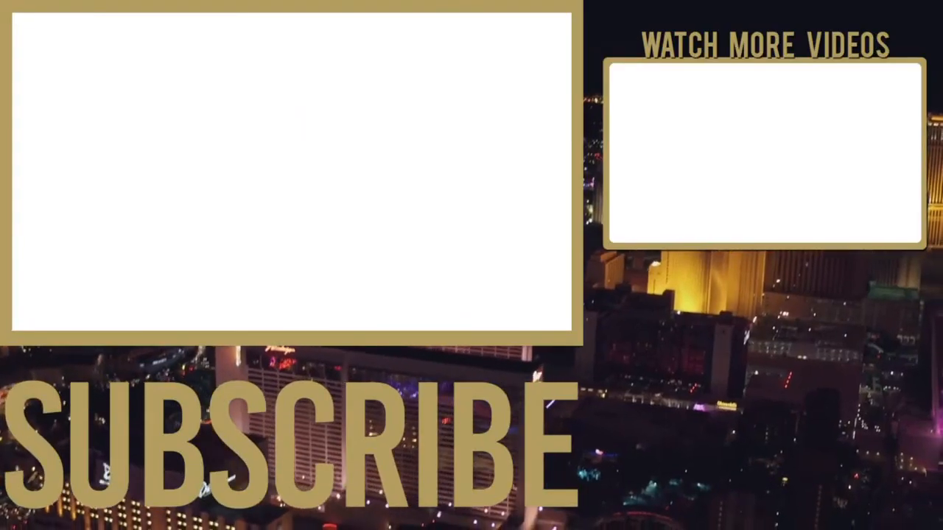